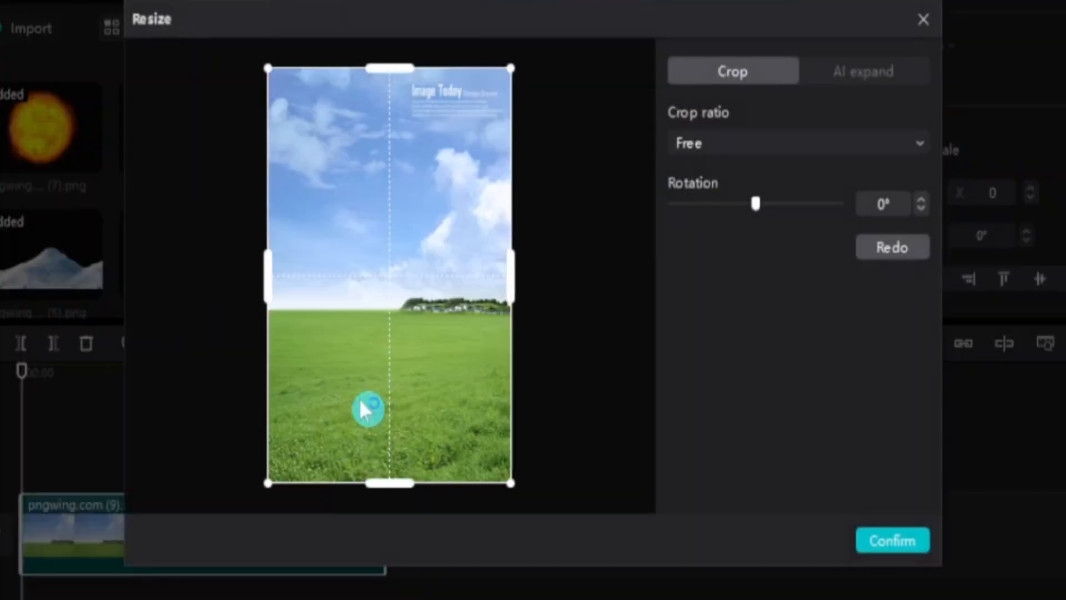
Crop the pngwing.com (9).png clip to its sky area, removing the field and the text strip along the upper edge.
left_click_drag(390, 492, 397, 282)
left_click_drag(392, 76, 414, 118)
left_click_drag(400, 320, 395, 288)
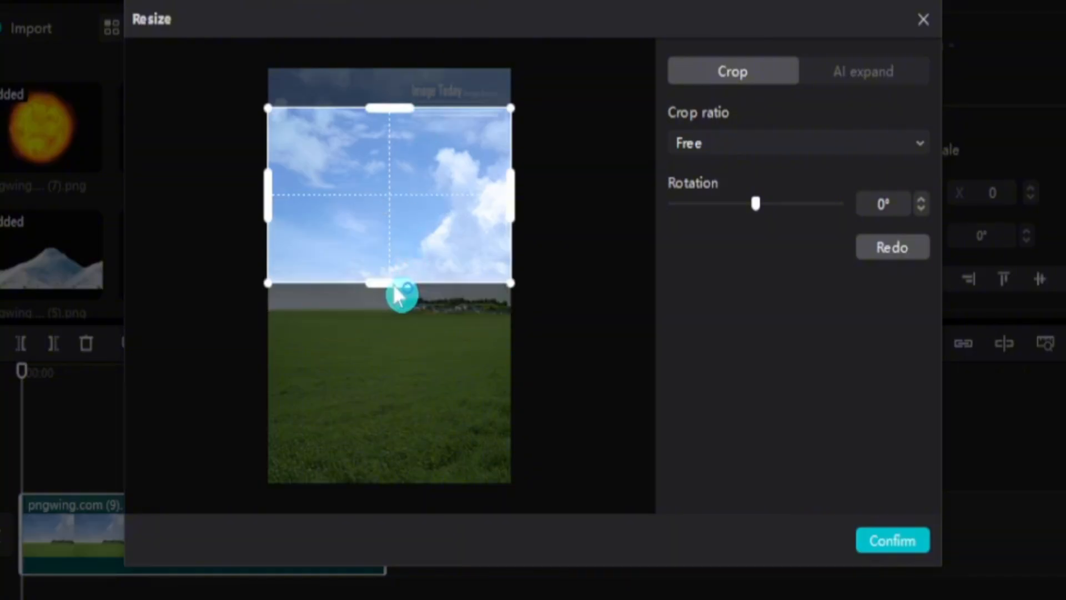
left_click(900, 550)
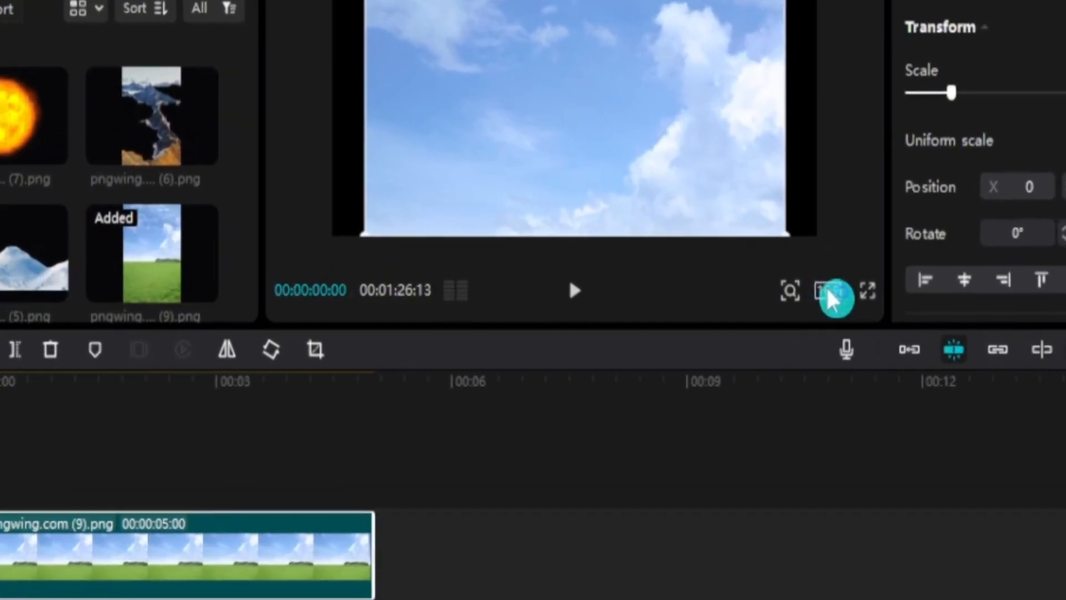
Enlarge the cropped sky image to 115% so it fills the 16:9 frame.
left_click(742, 291)
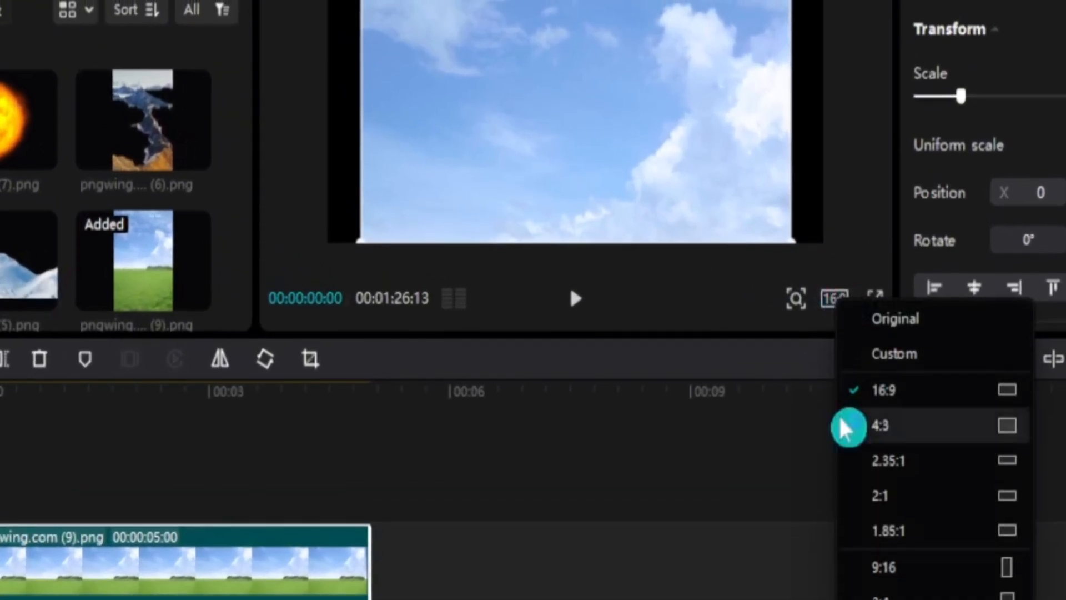
left_click(747, 211)
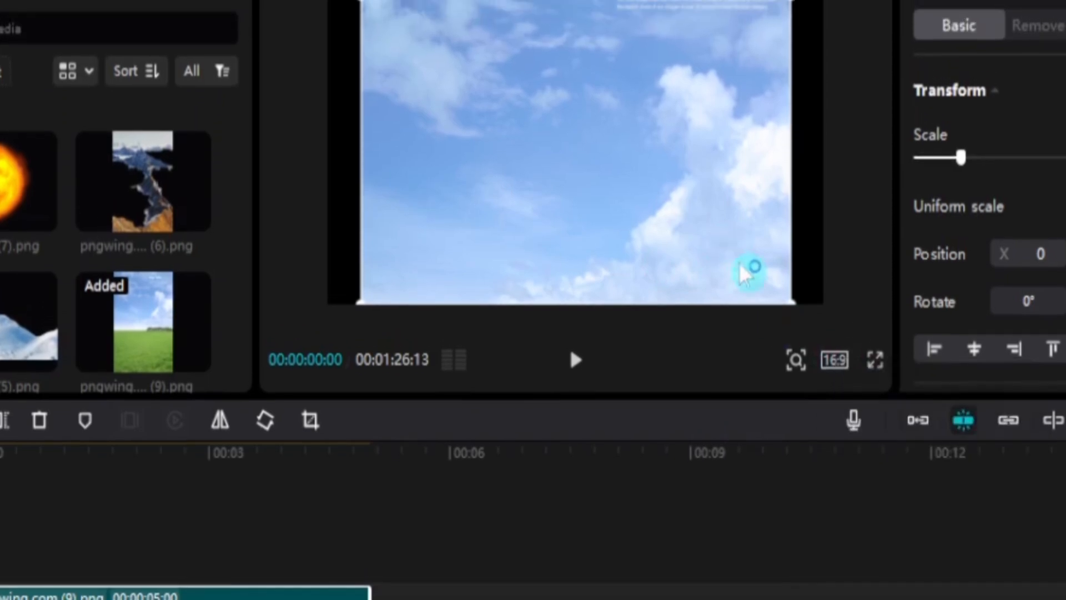
left_click_drag(792, 301, 821, 296)
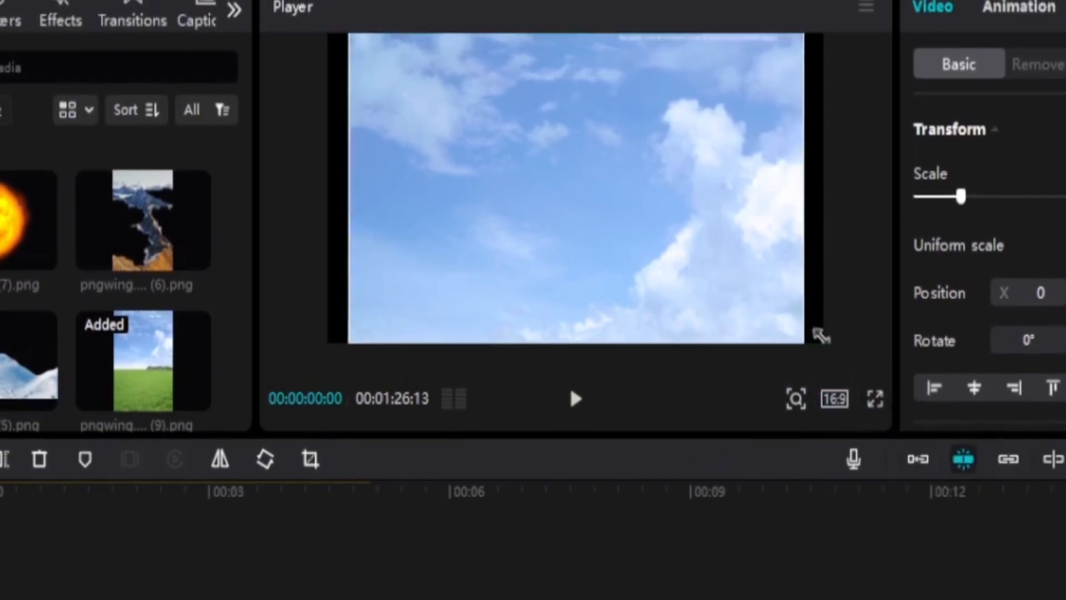
left_click_drag(821, 336, 850, 363)
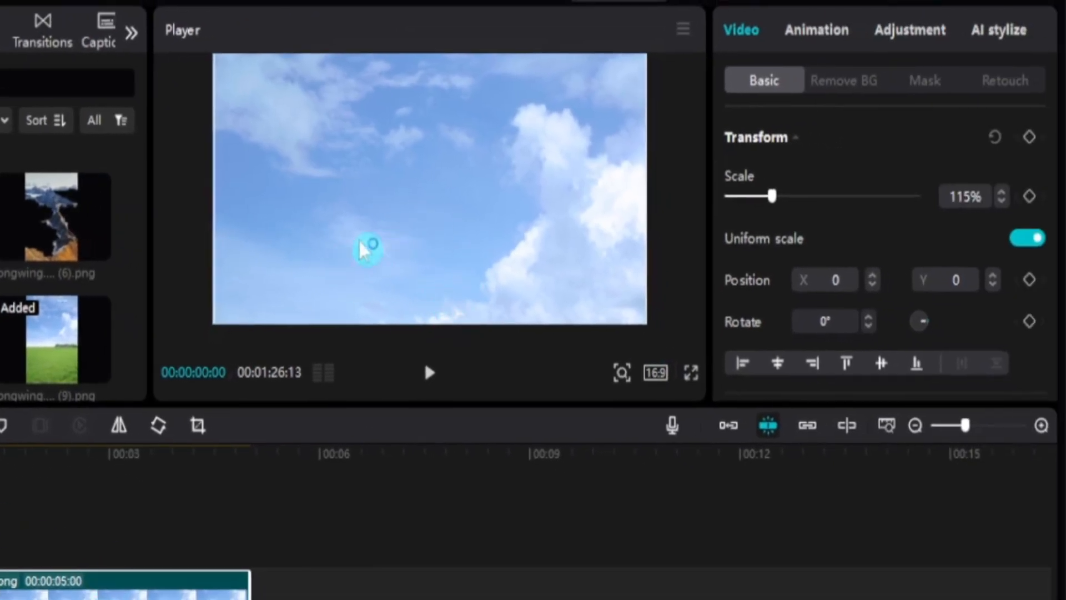
Adjust the sky clip's colour with temperature 46 and saturation -13.
left_click(933, 44)
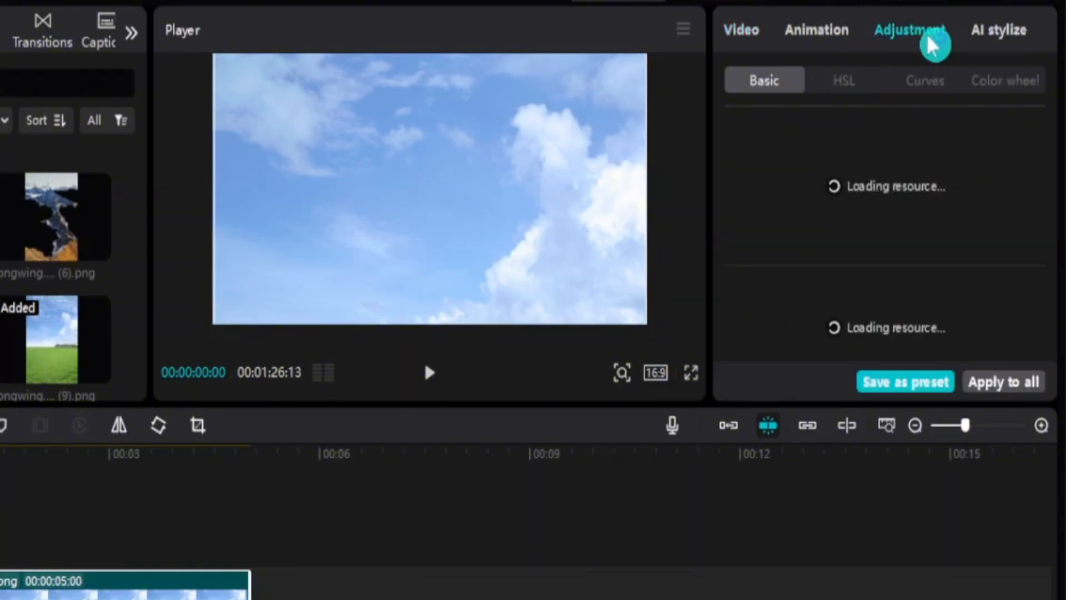
scroll(861, 228, "down", 5)
scroll(868, 265, "down", 5)
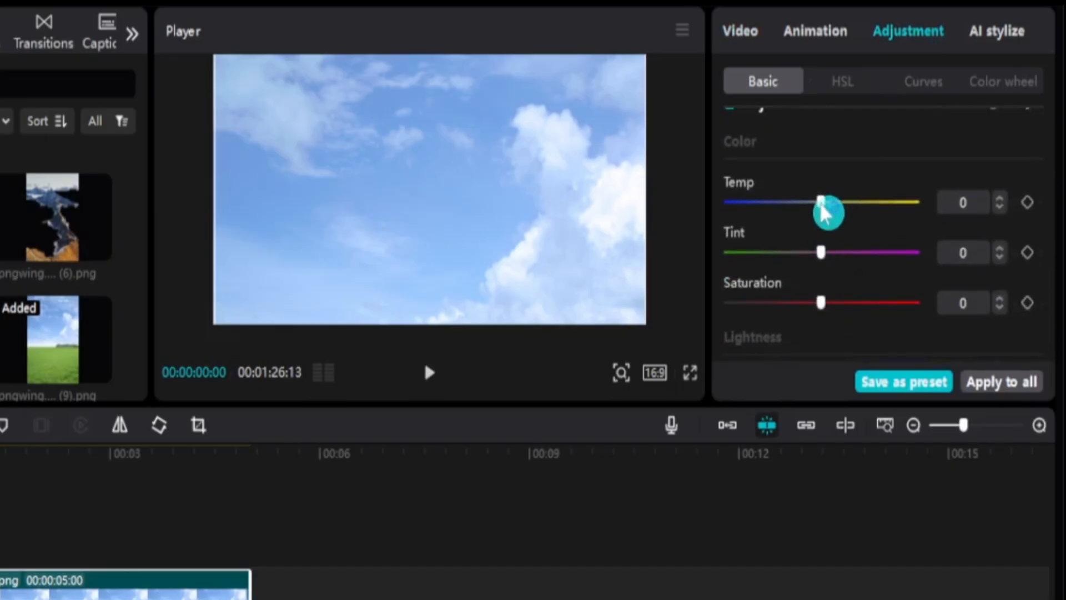
left_click_drag(831, 207, 911, 206)
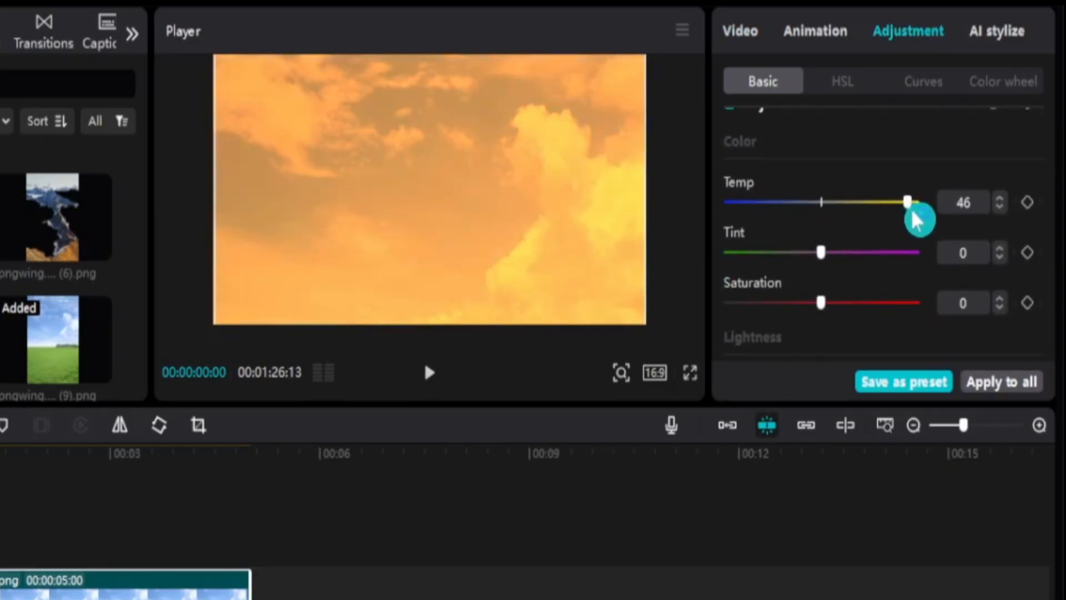
scroll(830, 289, "down", 2)
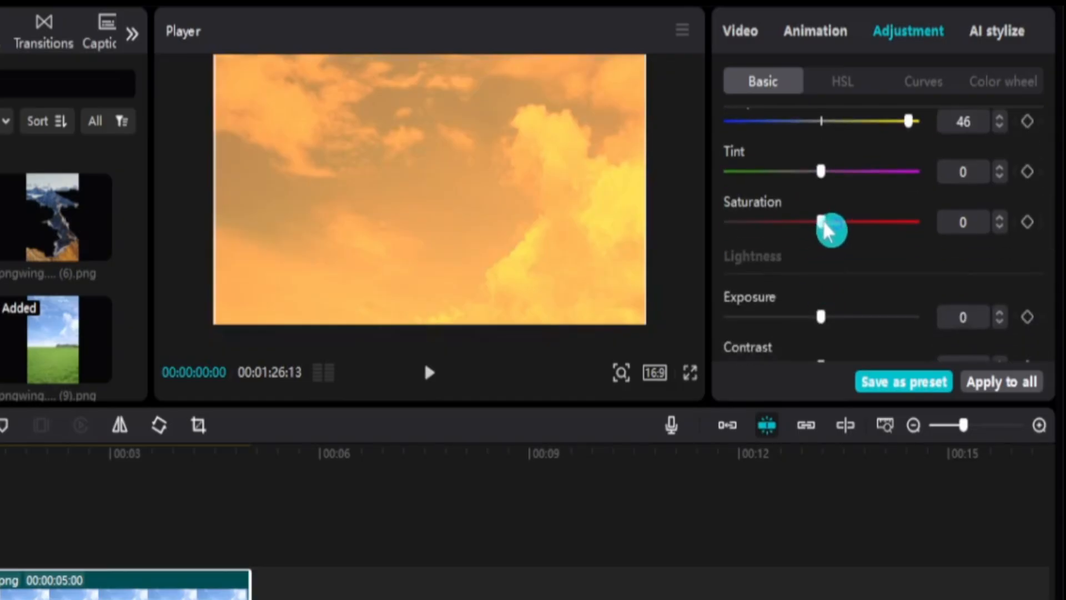
left_click_drag(821, 222, 797, 222)
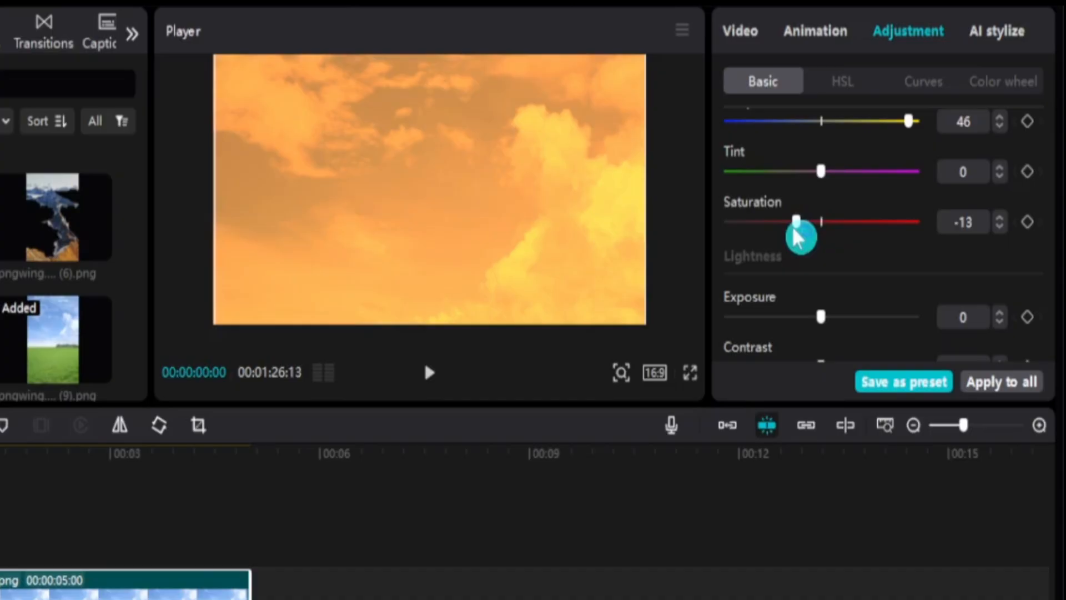
Set the sky clip's exposure to -4 and its vignette to 10.
scroll(821, 289, "down", 2)
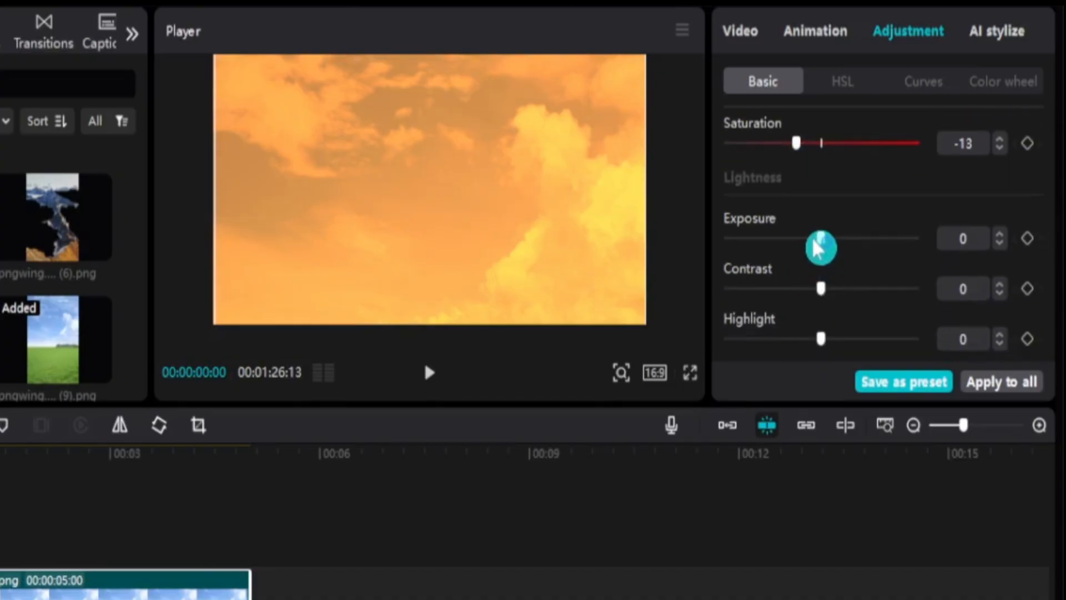
left_click_drag(815, 242, 813, 287)
scroll(814, 244, "down", 2)
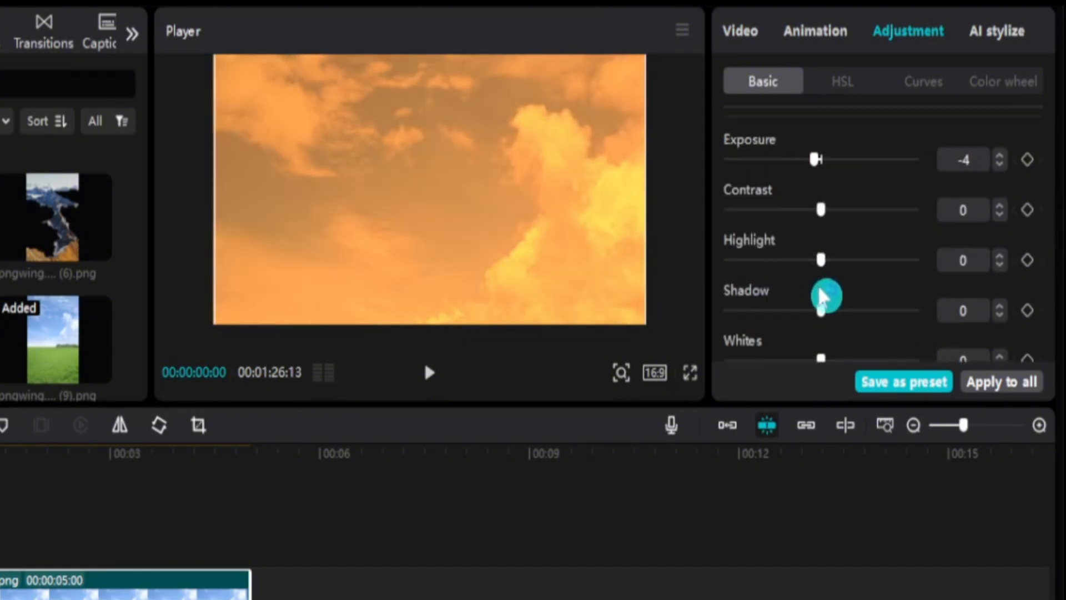
scroll(825, 305, "down", 8)
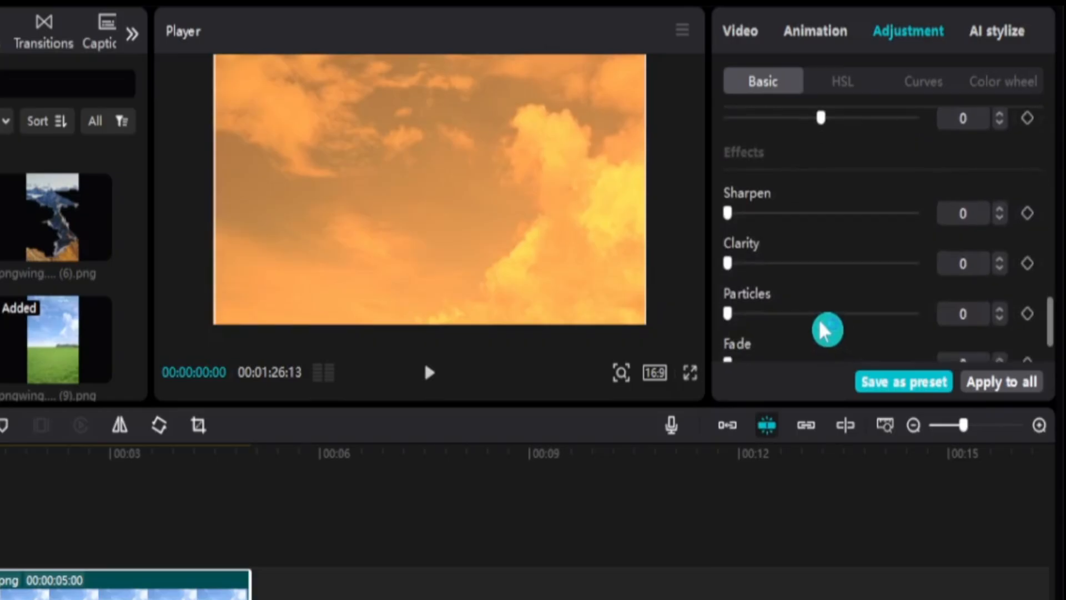
scroll(828, 330, "down", 2)
left_click_drag(833, 349, 839, 350)
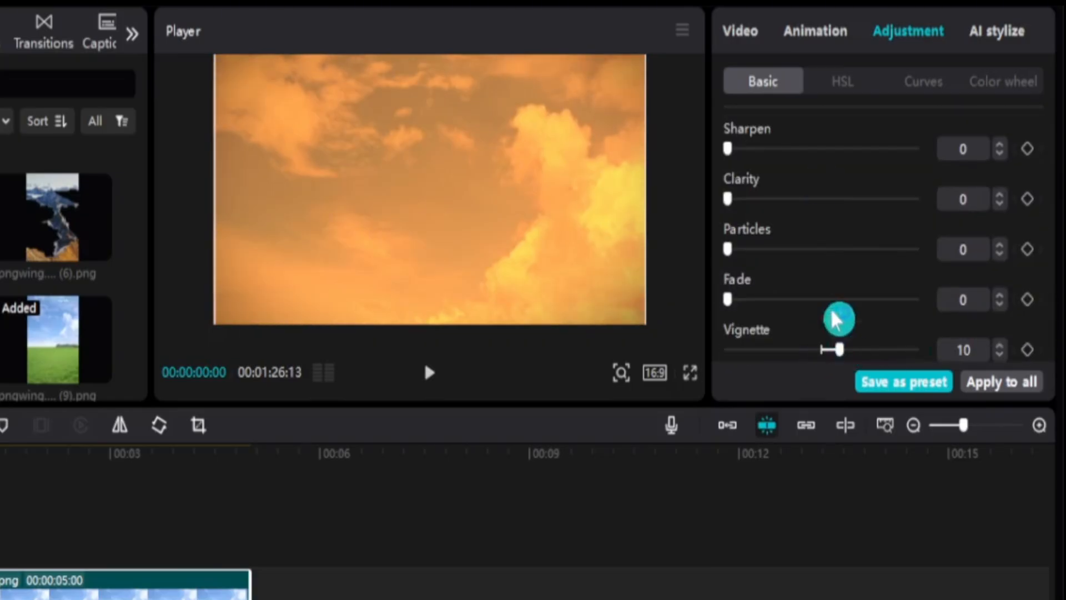
Scale the sky clip to 230% and extend its duration to 00:00:15:15.
left_click(749, 34)
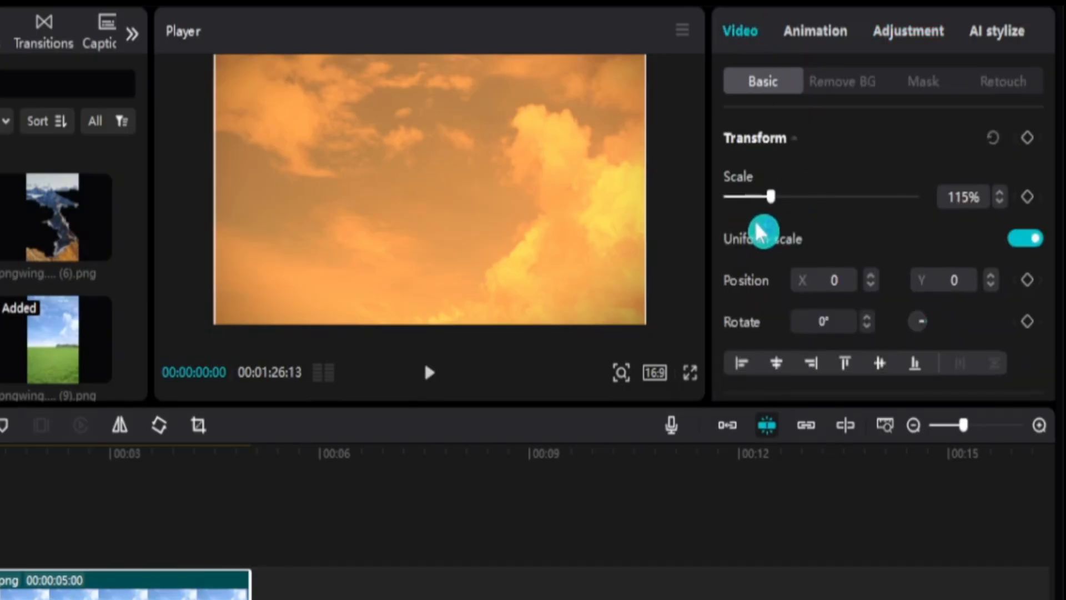
left_click_drag(775, 201, 824, 201)
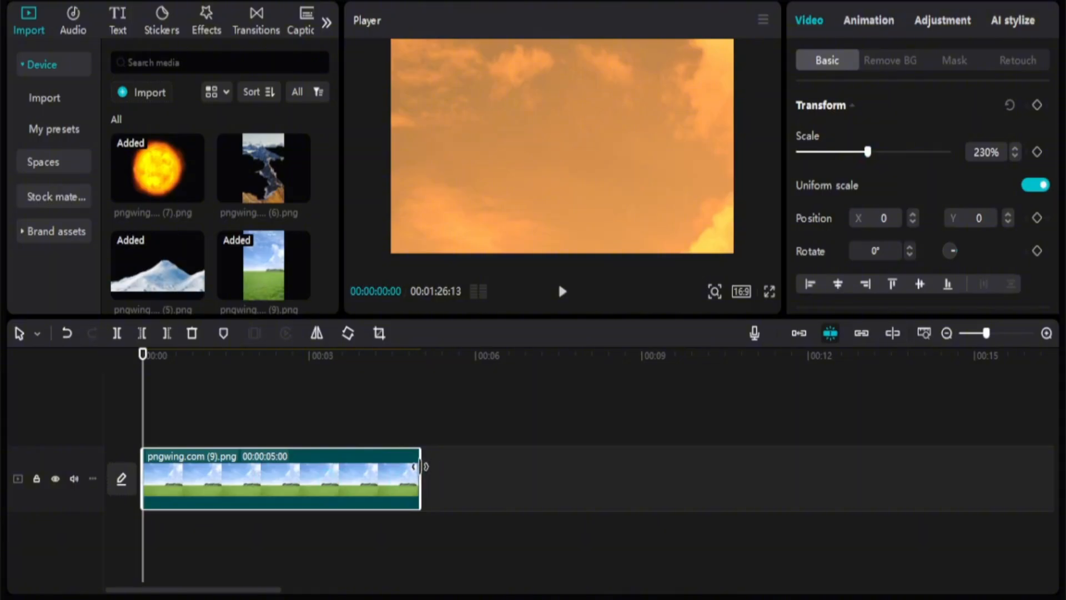
left_click_drag(420, 467, 1002, 500)
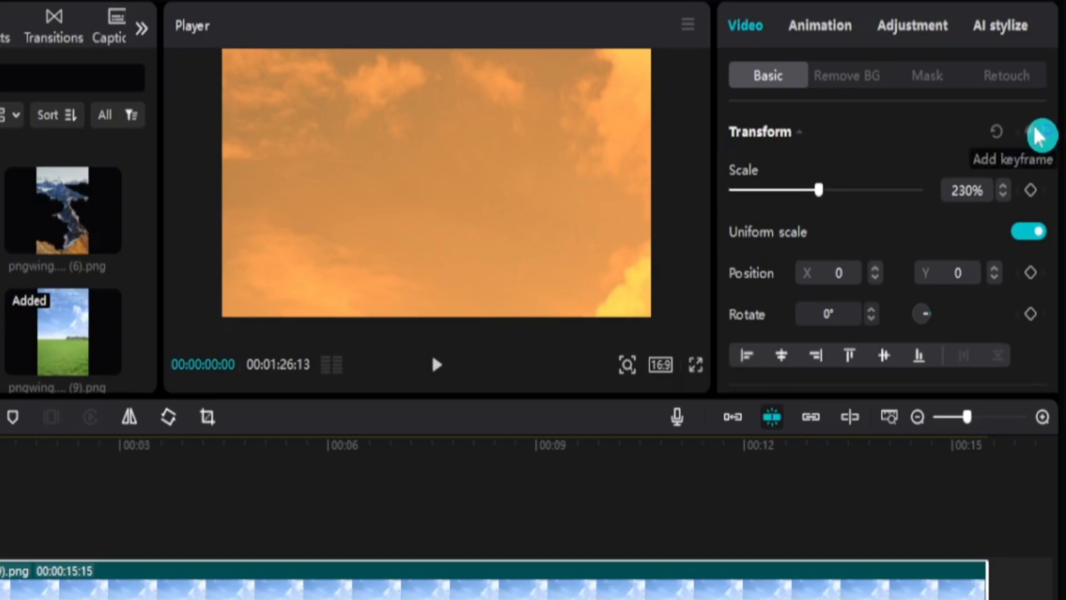
Add a transform keyframe at the sky clip's start and set the scale to 150% at 00:00:15:08 for a slow zoom-out.
left_click(1039, 136)
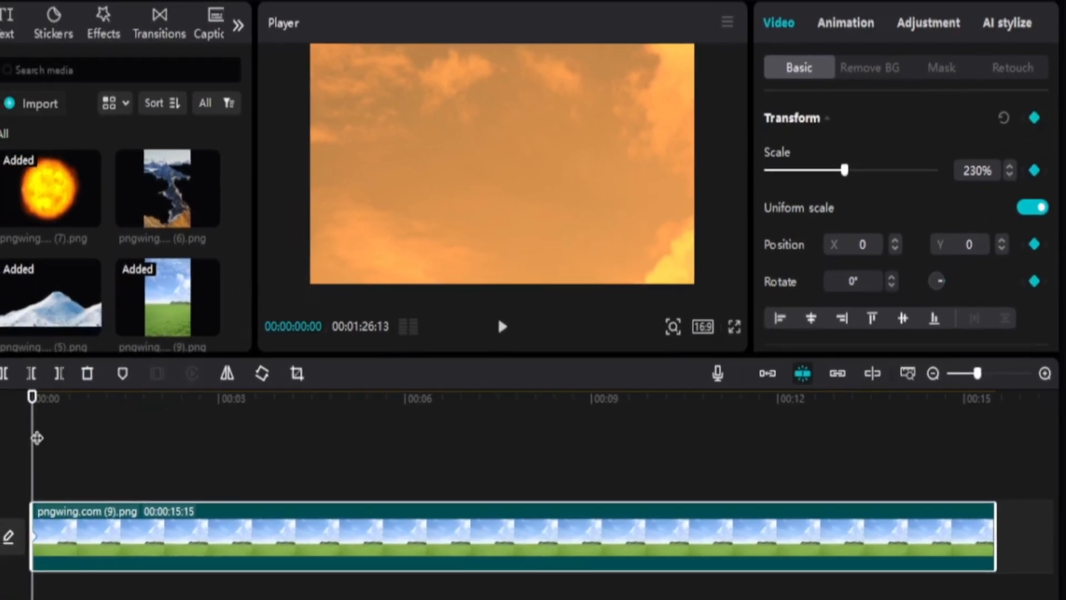
left_click_drag(36, 438, 994, 463)
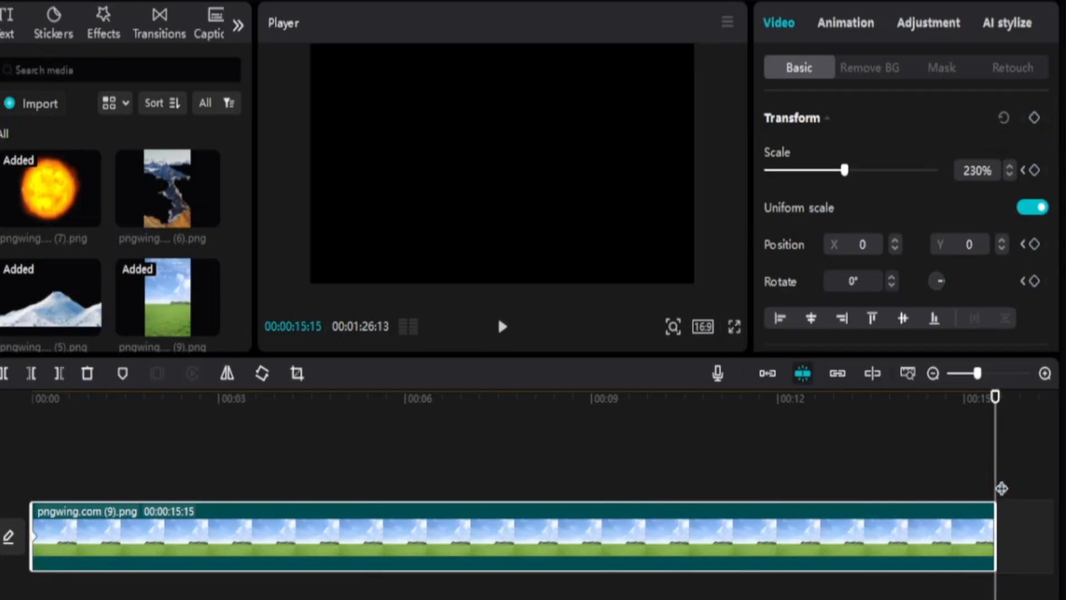
left_click_drag(995, 461, 981, 465)
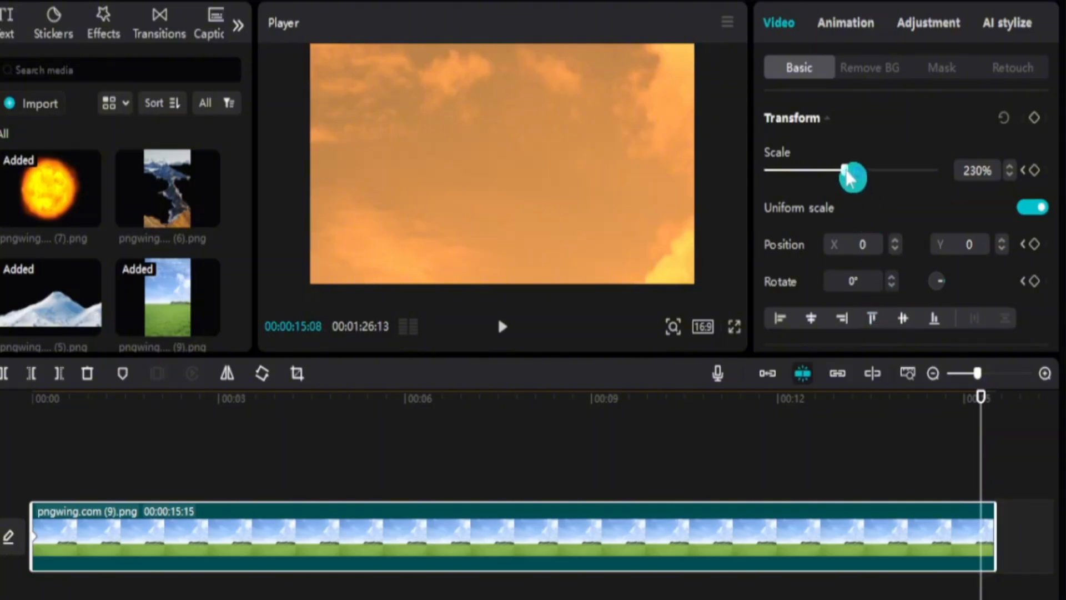
left_click_drag(845, 176, 820, 196)
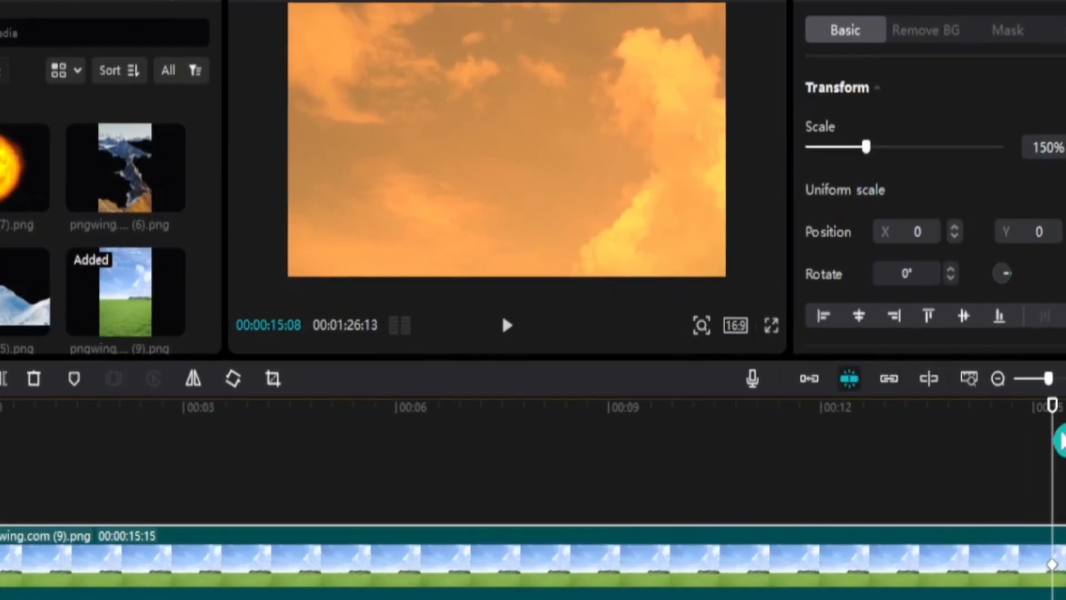
Place Money Weight.png above the sky clip from the timeline start and extend it to 00:00:15:15.
left_click_drag(1054, 432, 1064, 597)
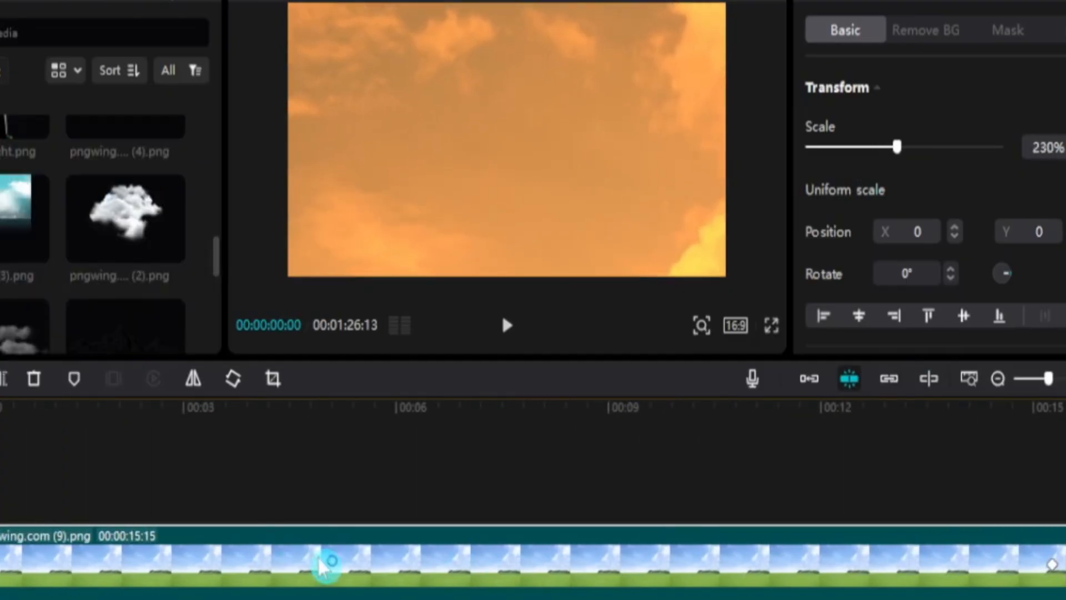
left_click(342, 560)
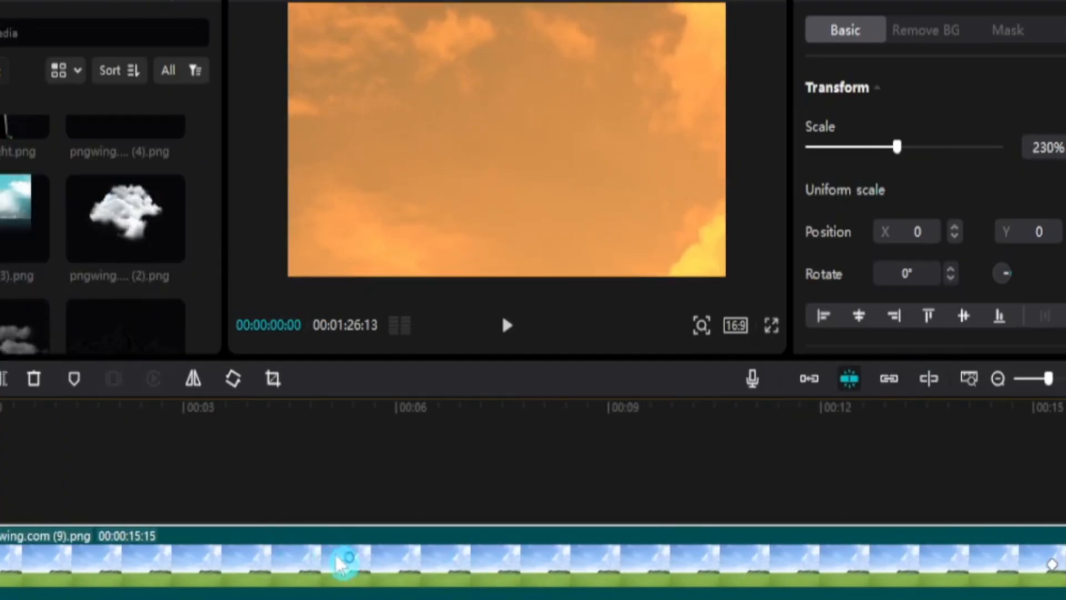
scroll(16, 311, "up", 5)
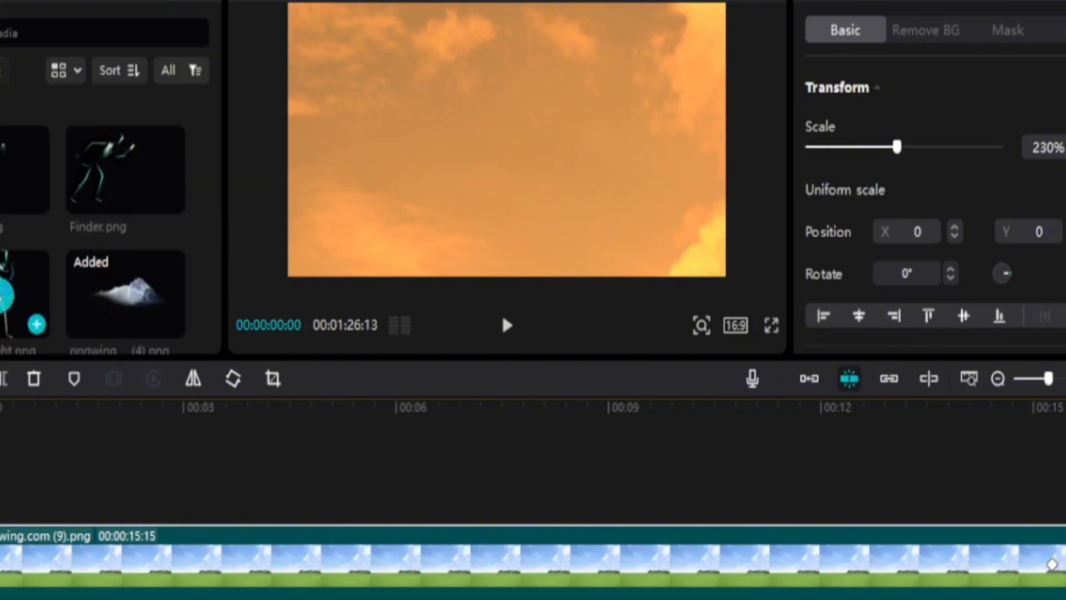
left_click_drag(16, 303, 0, 491)
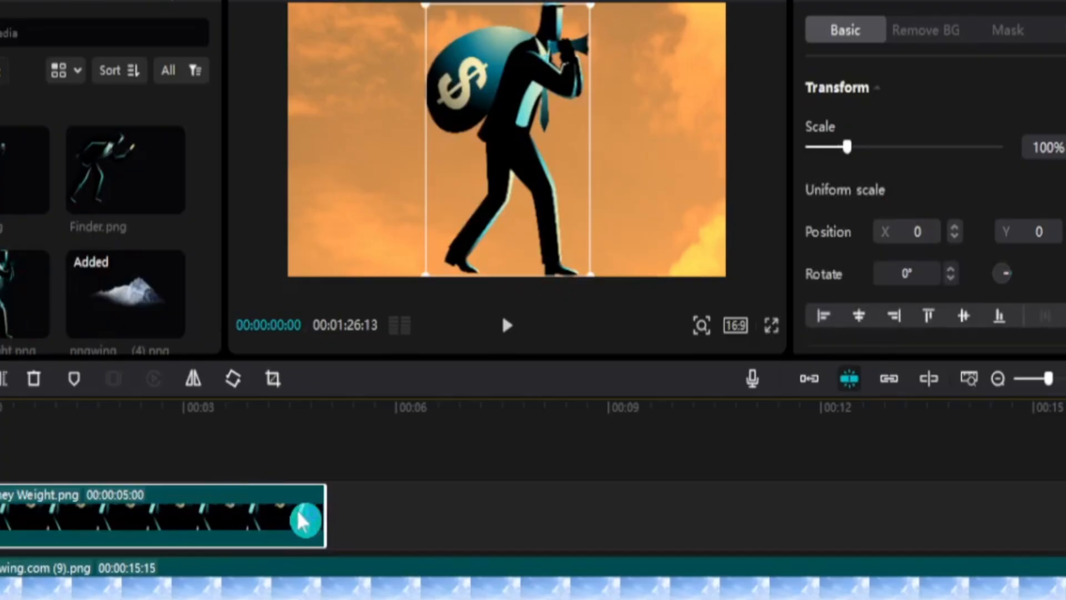
left_click_drag(322, 515, 1063, 515)
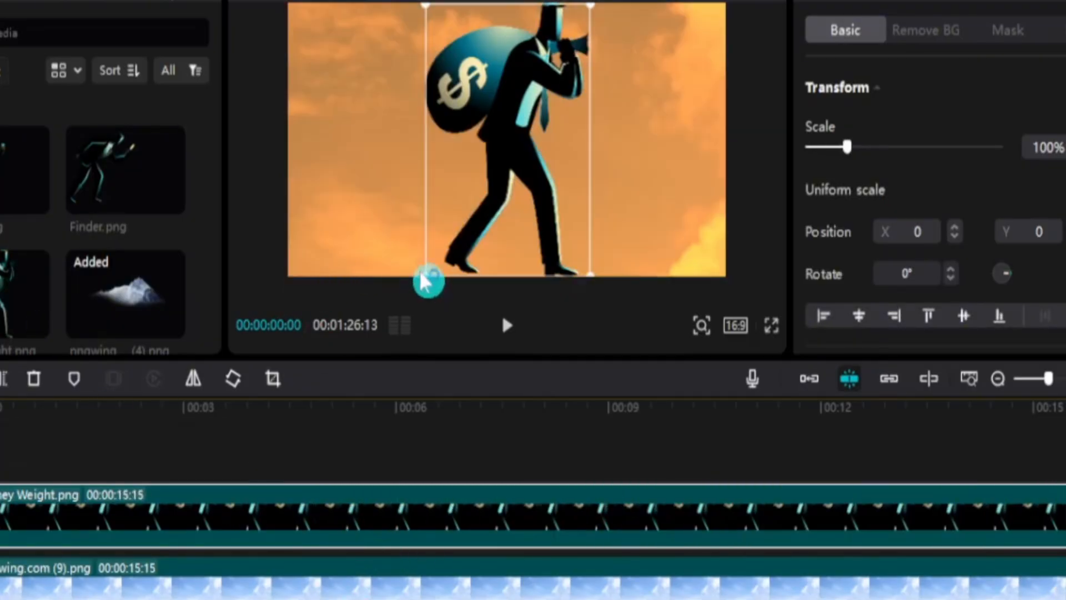
Add the mountain image pngwing.com (4).png on a track above Money Weight.png and extend it to 00:00:15:15.
mouse_move(145, 307)
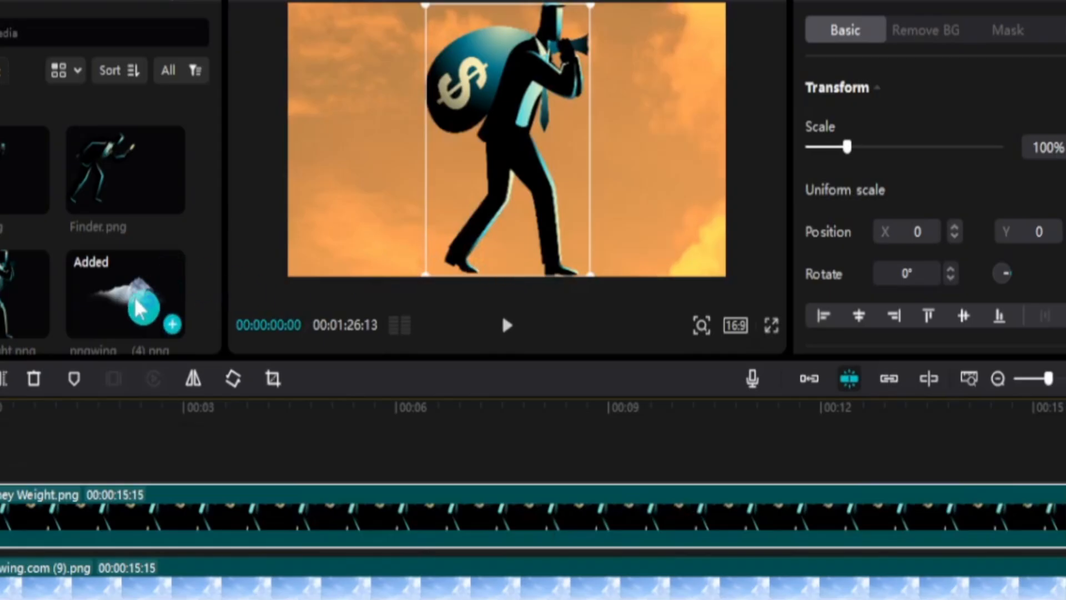
left_click(132, 284)
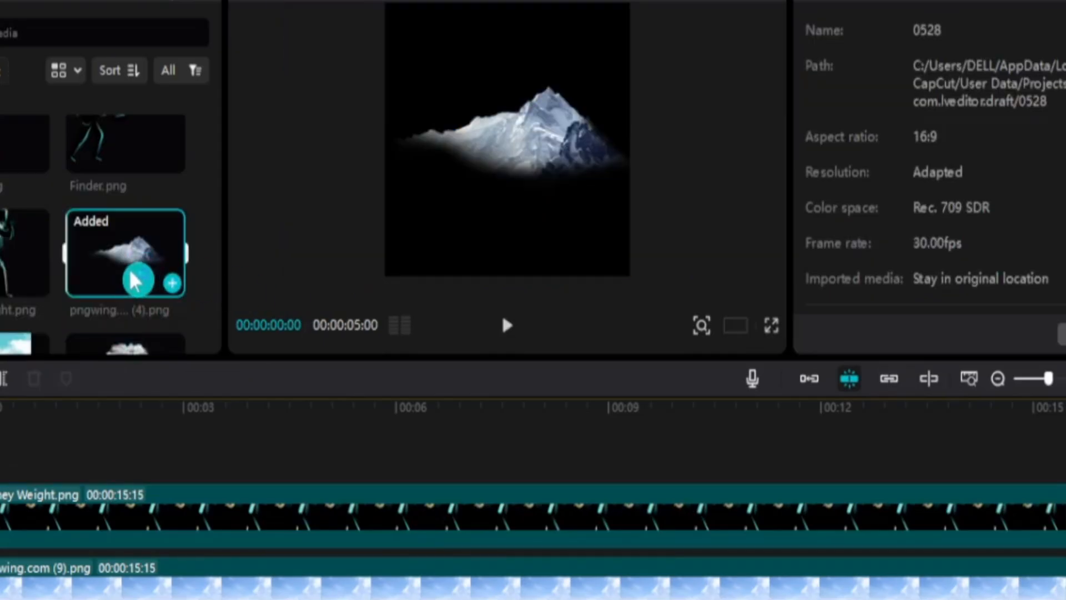
left_click_drag(135, 280, 1, 472)
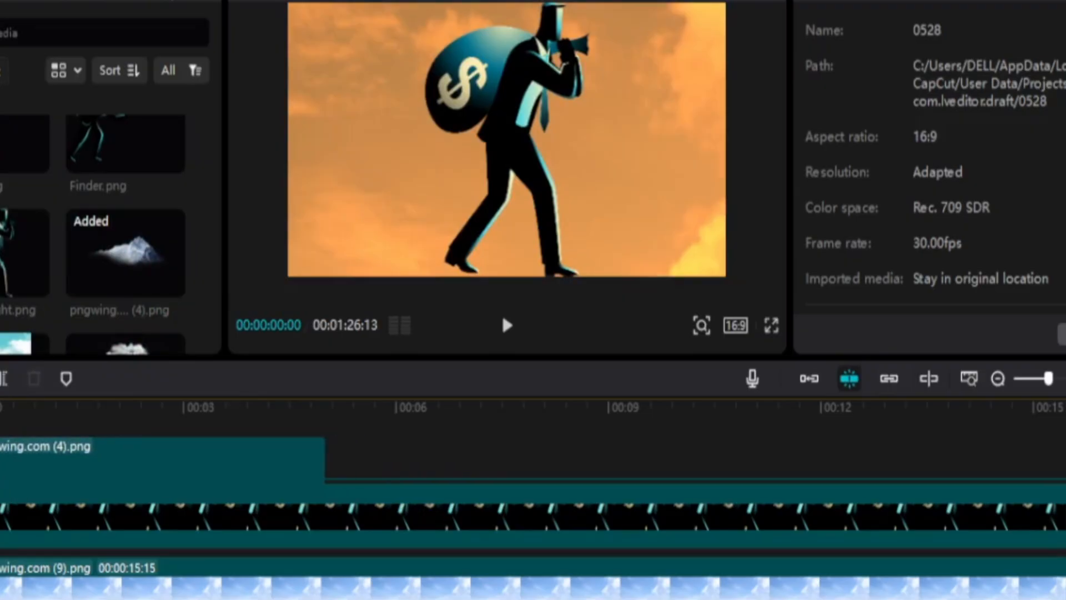
left_click(318, 521)
left_click_drag(324, 510, 1064, 558)
left_click_drag(189, 450, 1, 462)
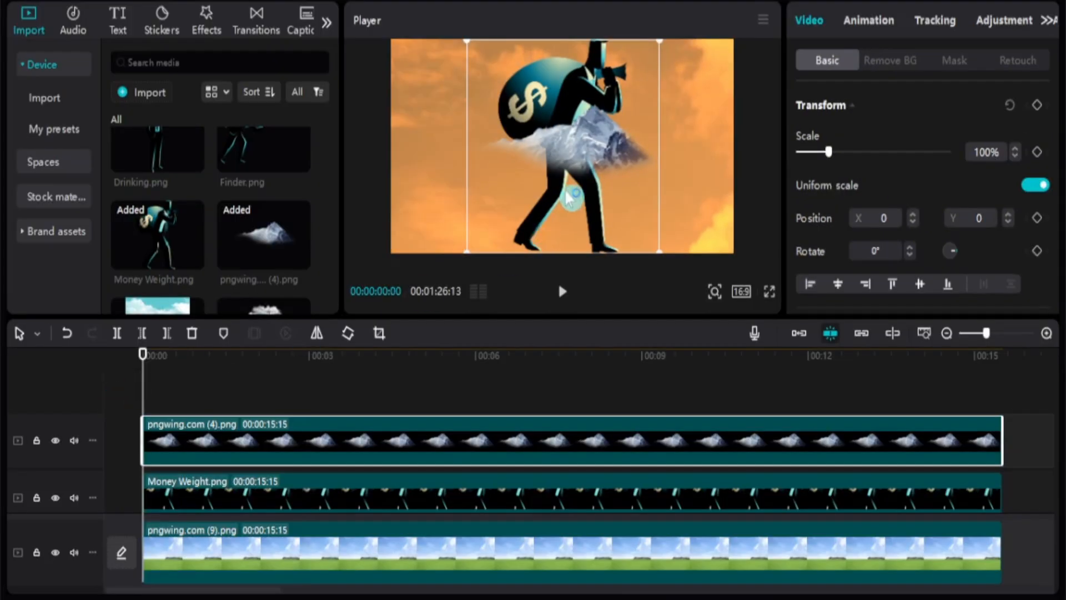
Move the mountain aside and place the money-bag man in the frame's lower-left area, scaled to 106%.
left_click_drag(569, 197, 677, 183)
left_click(506, 152)
left_click_drag(506, 153, 447, 210)
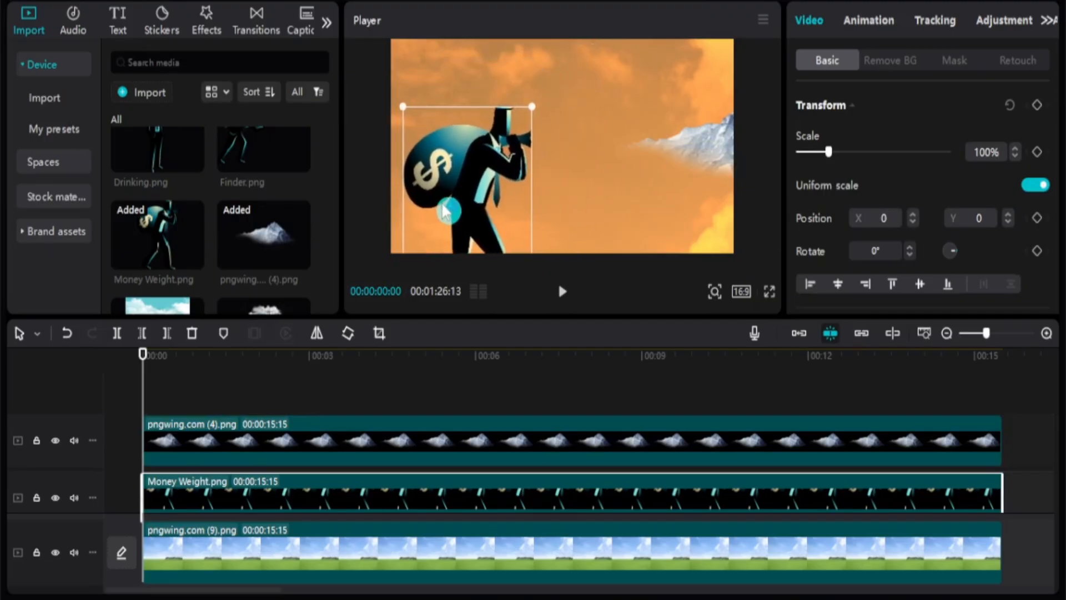
left_click_drag(531, 102, 564, 84)
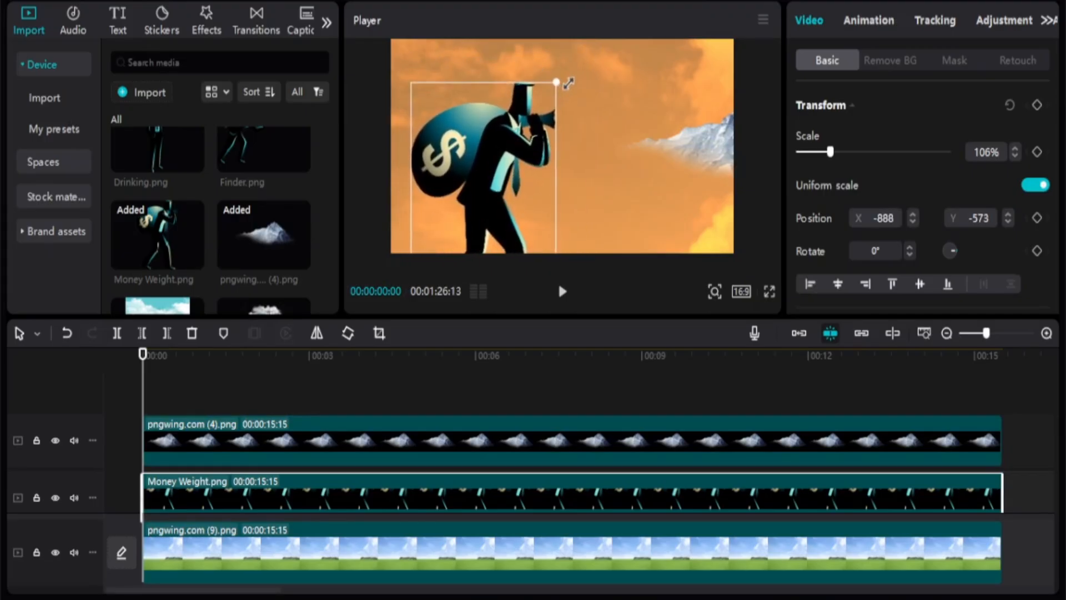
Move the mountain over the man's legs and enlarge it to cover the frame's lower-left area.
left_click(692, 159)
left_click_drag(691, 159, 447, 228)
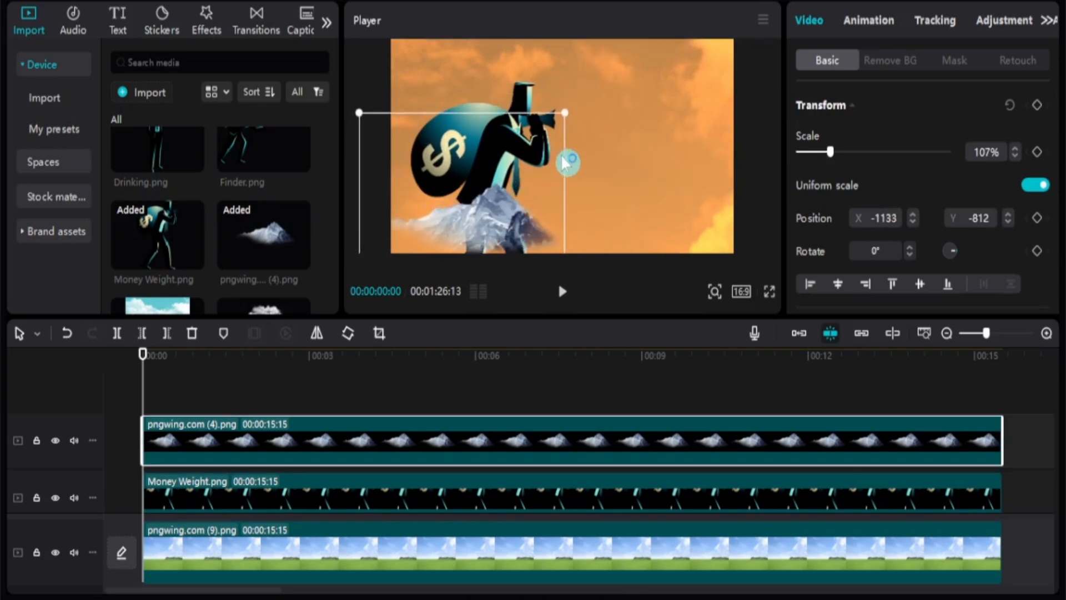
left_click_drag(564, 112, 661, 96)
left_click_drag(518, 211, 548, 226)
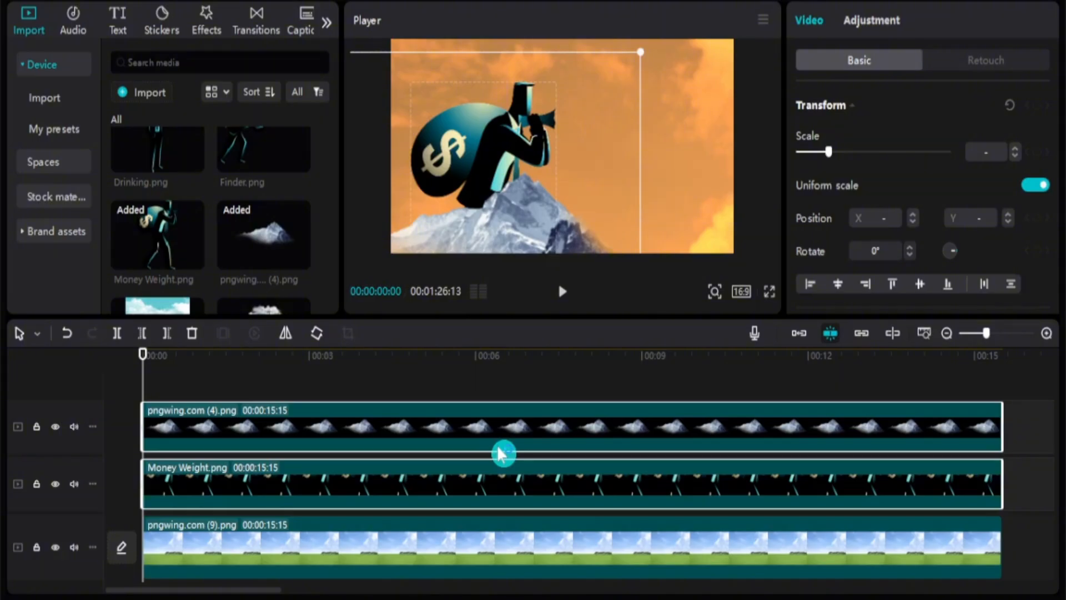
Combine the money-bag man and mountain into a compound clip, shrink it to 42% and fit it into the frame's lower-left corner.
key("alt+g")
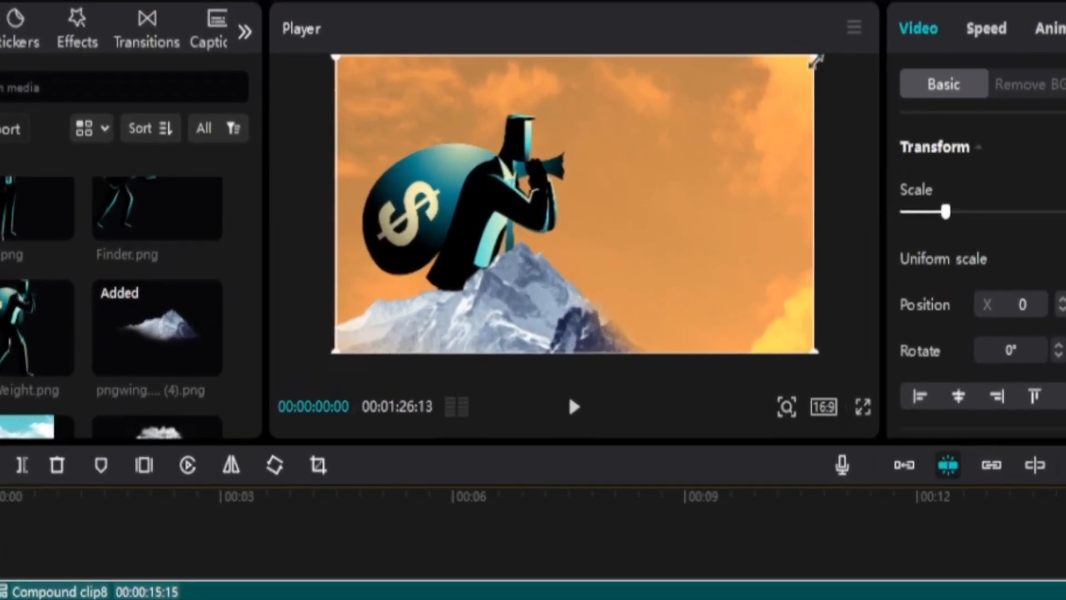
left_click_drag(815, 57, 673, 143)
left_click(581, 214)
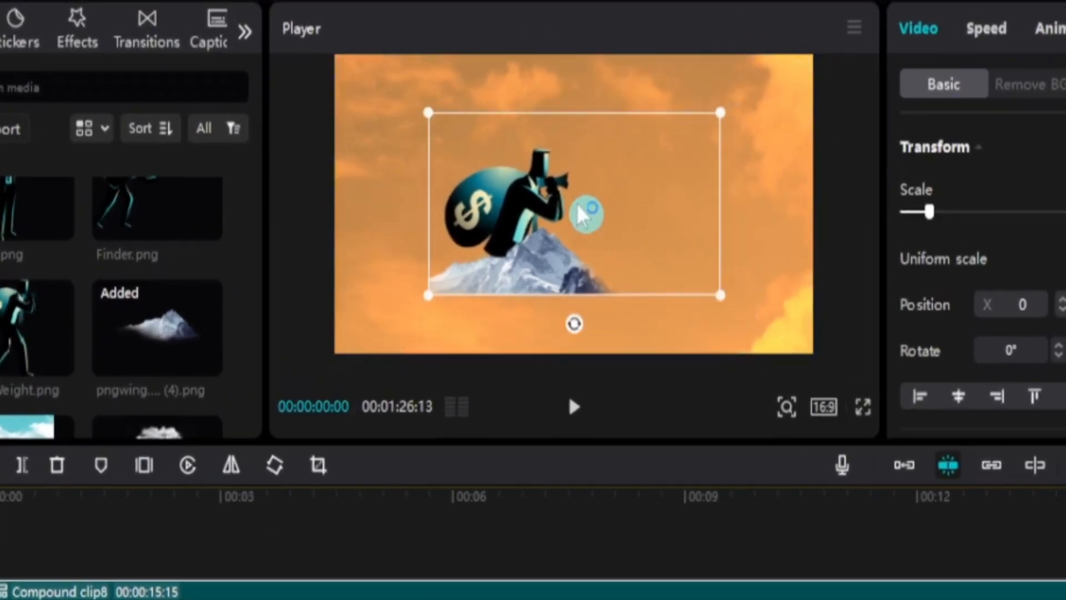
left_click_drag(581, 214, 489, 279)
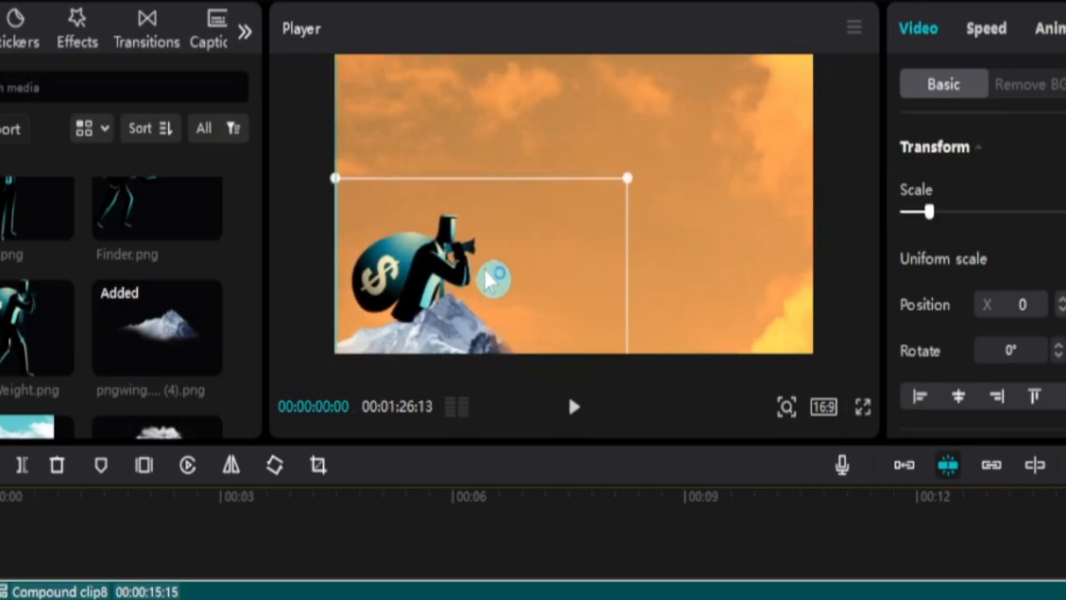
left_click_drag(626, 178, 590, 201)
left_click(565, 230)
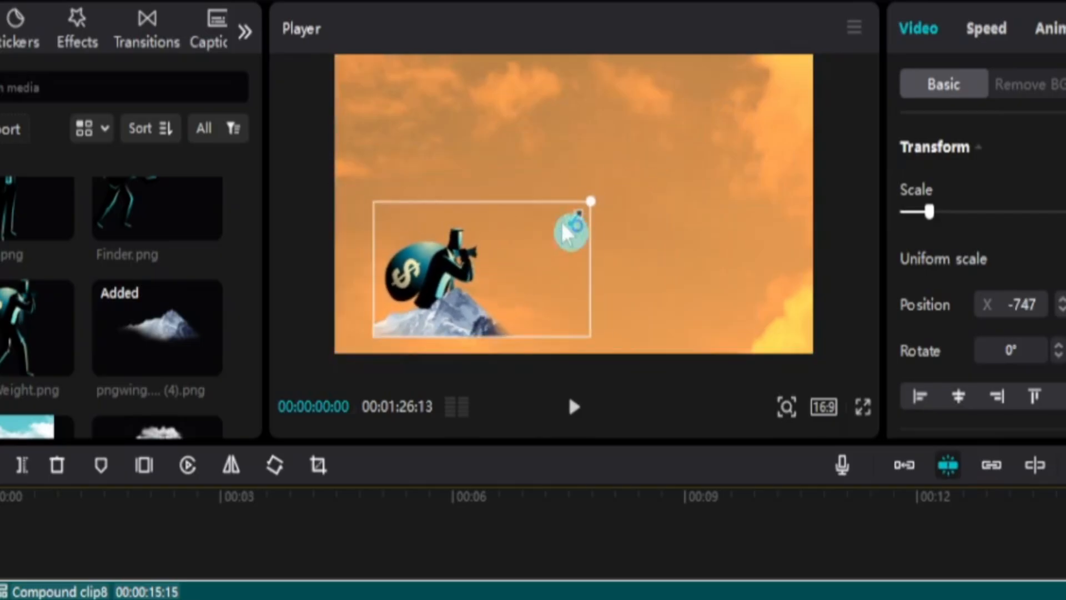
left_click_drag(493, 281, 442, 301)
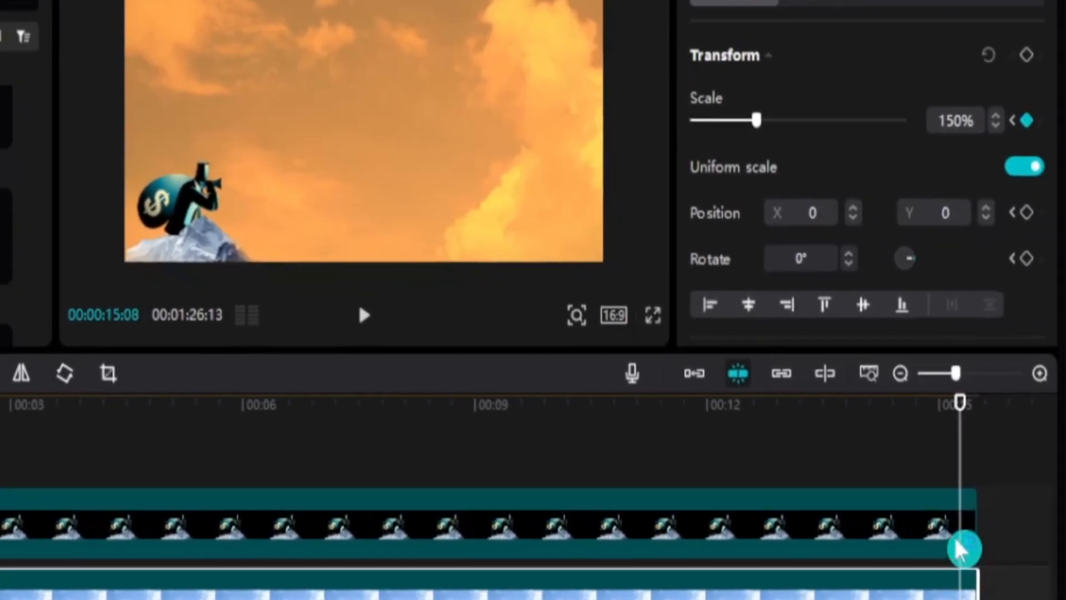
Add a marker to the money-bag compound clip at 00:00:15:08 and keyframe all its transform properties there.
left_click(957, 546)
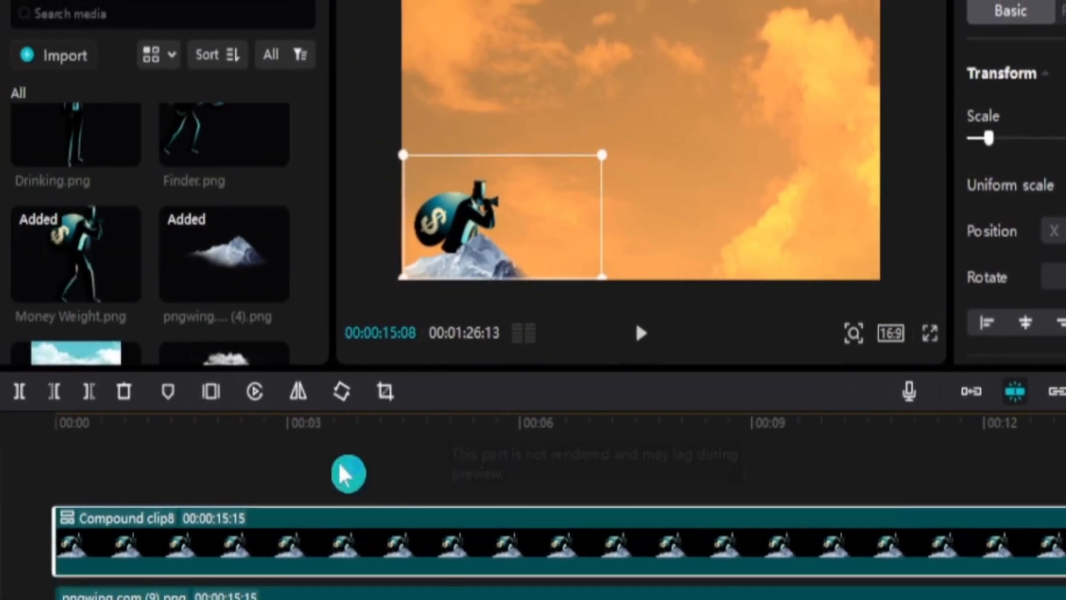
left_click(168, 393)
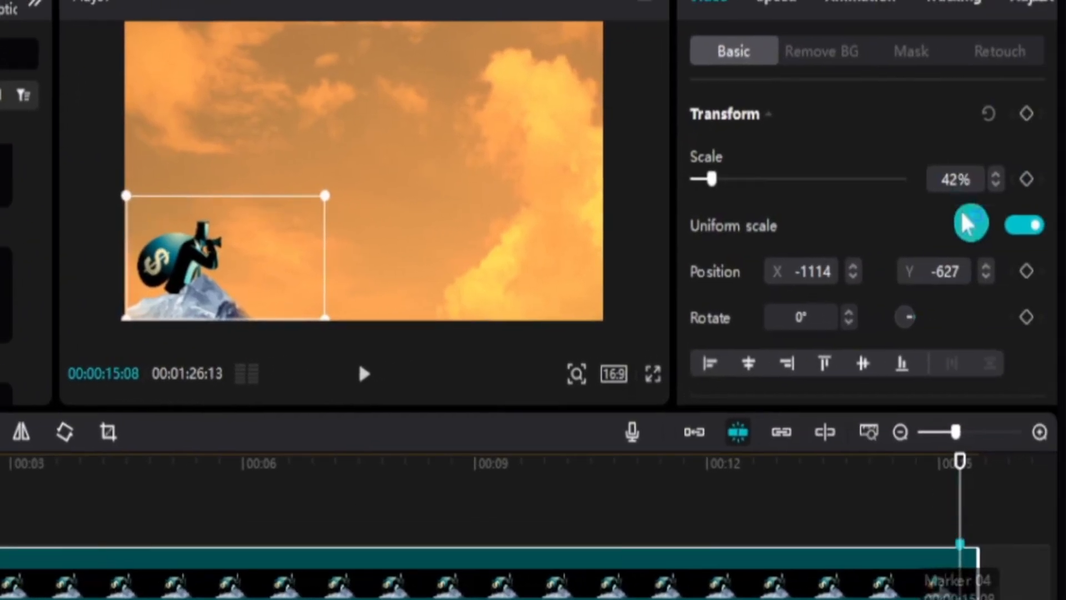
left_click(1026, 113)
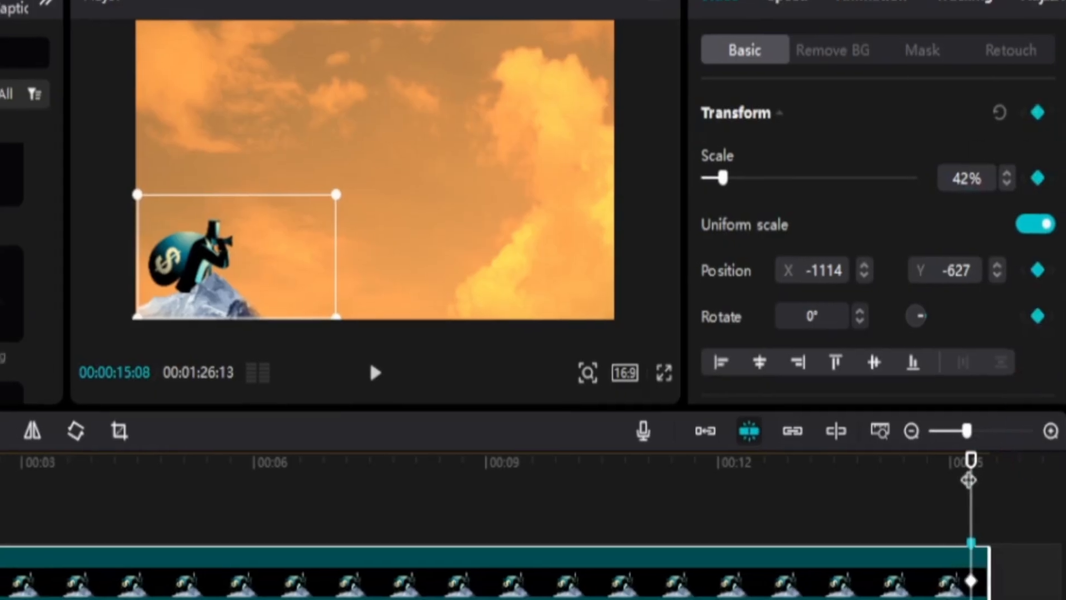
At the timeline start, enlarge the money-bag compound clip to 104% at X 74, Y -124, and preview the shrinking motion.
left_click_drag(960, 462, 6, 536)
left_click_drag(248, 520, 12, 544)
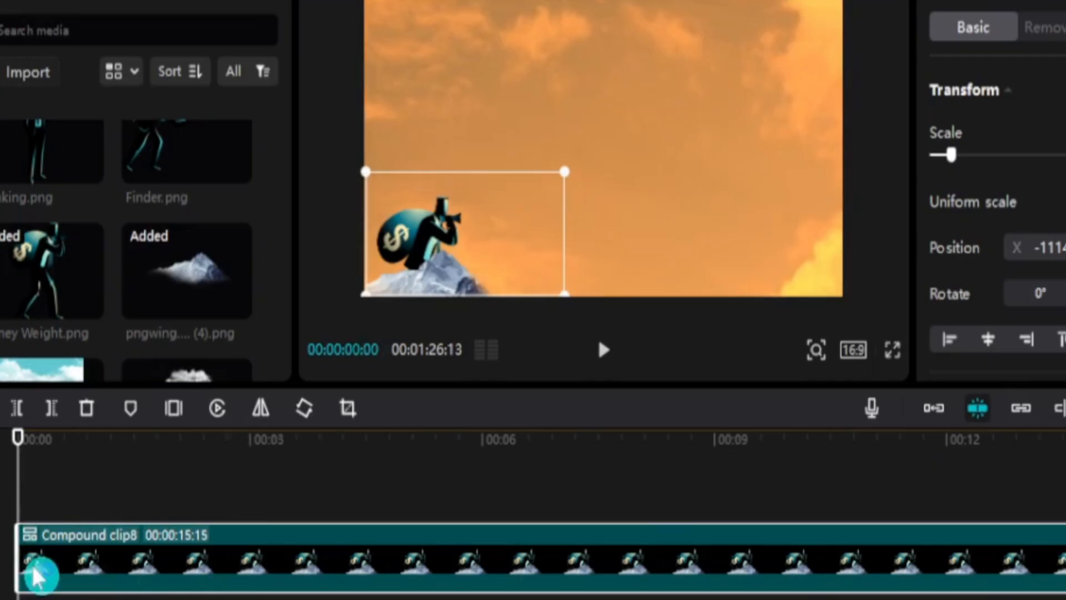
left_click_drag(566, 171, 817, 88)
left_click_drag(688, 207, 722, 186)
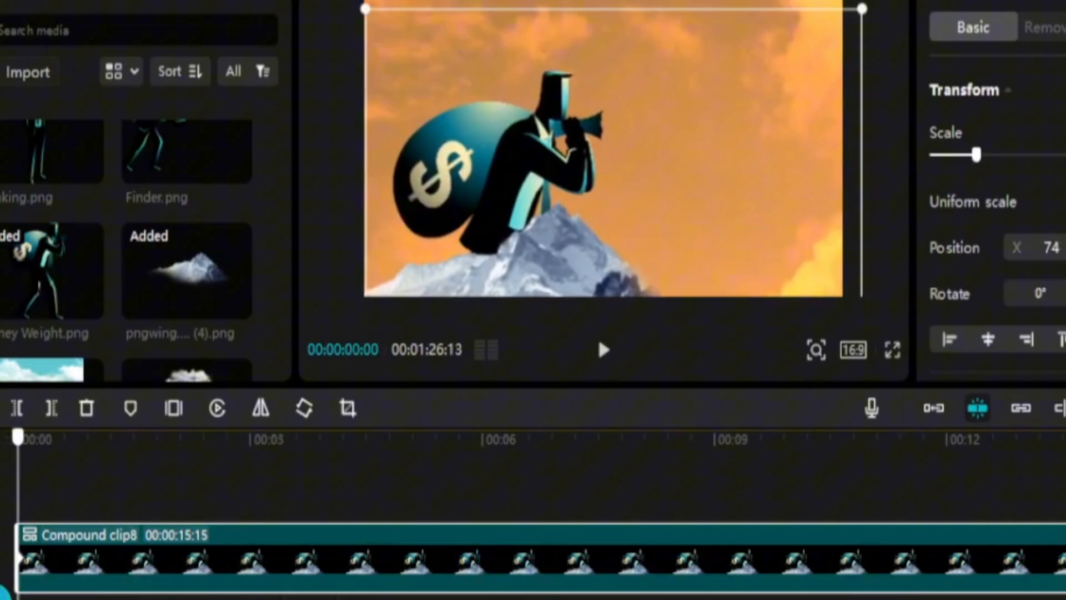
left_click_drag(18, 589, 813, 588)
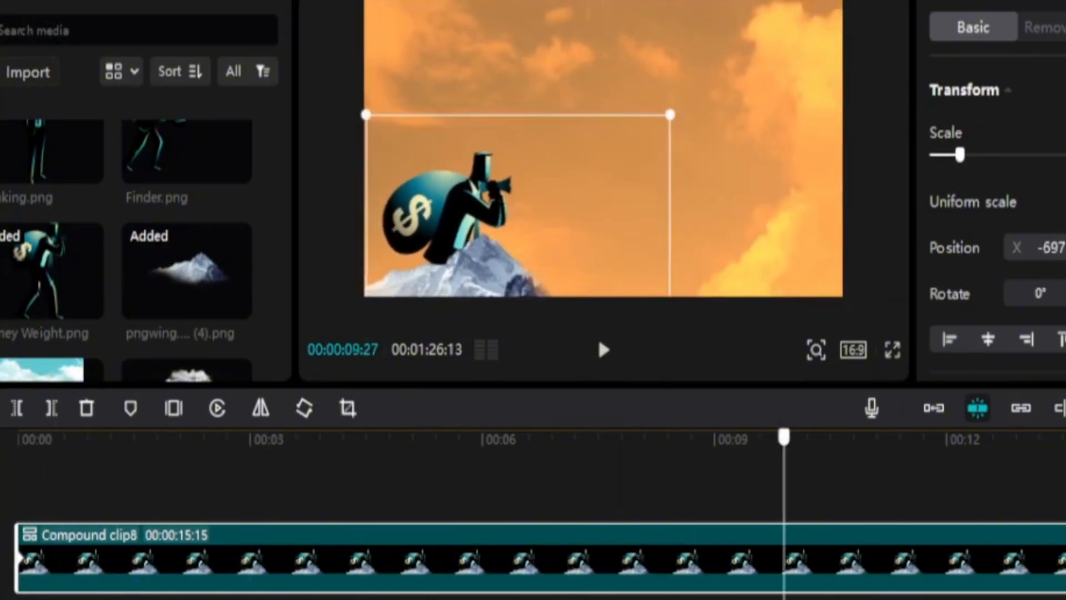
left_click_drag(784, 437, 18, 437)
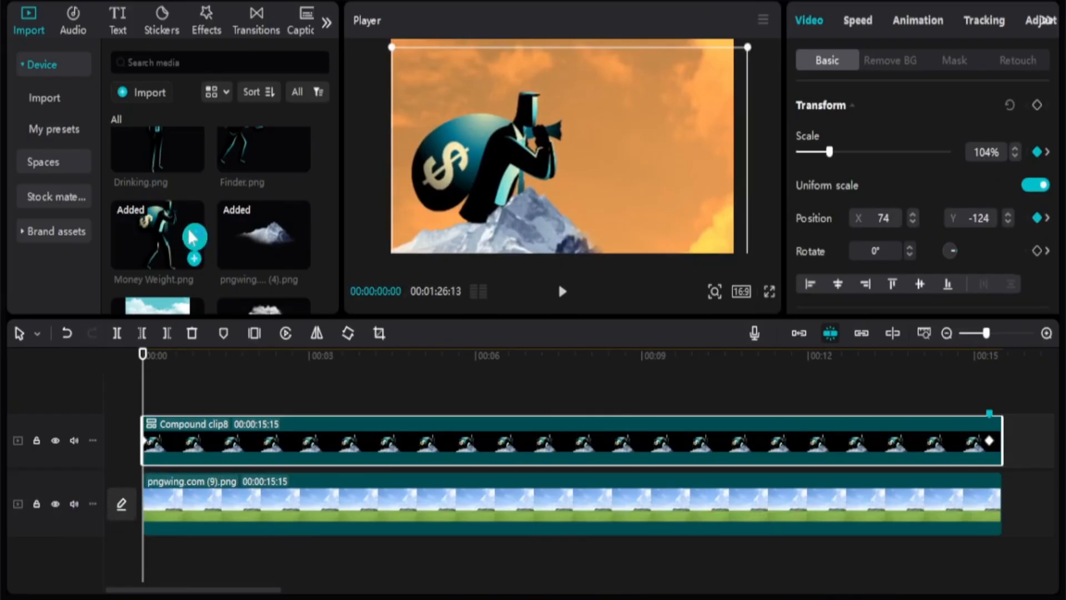
Add Arms Cross.png on a track above the compound clip from the timeline start and extend it to 00:00:15:15.
scroll(192, 237, "down", 5)
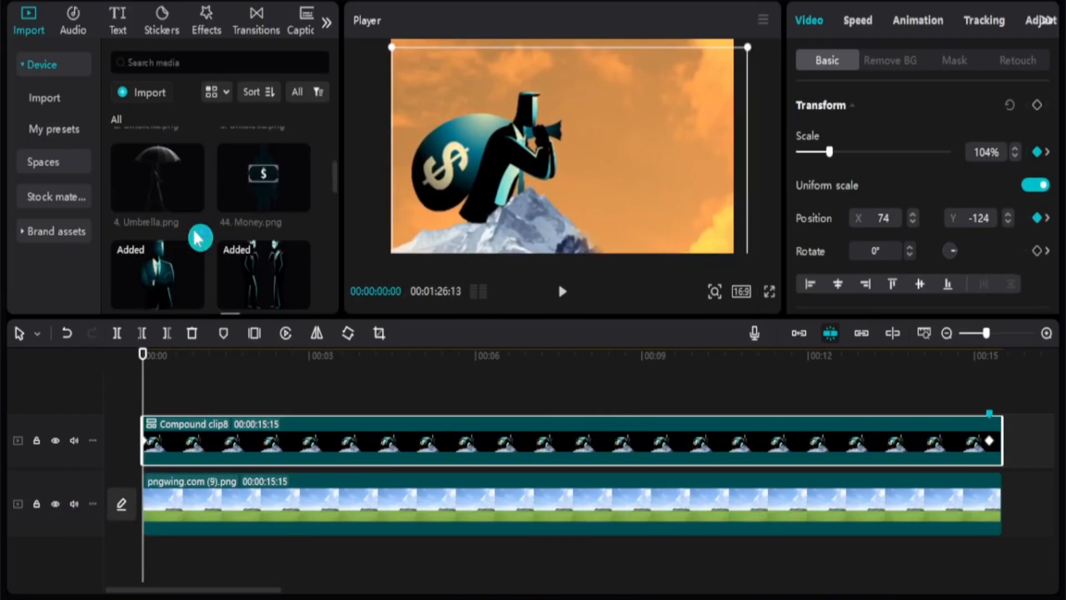
scroll(198, 238, "down", 2)
left_click_drag(185, 209, 145, 414)
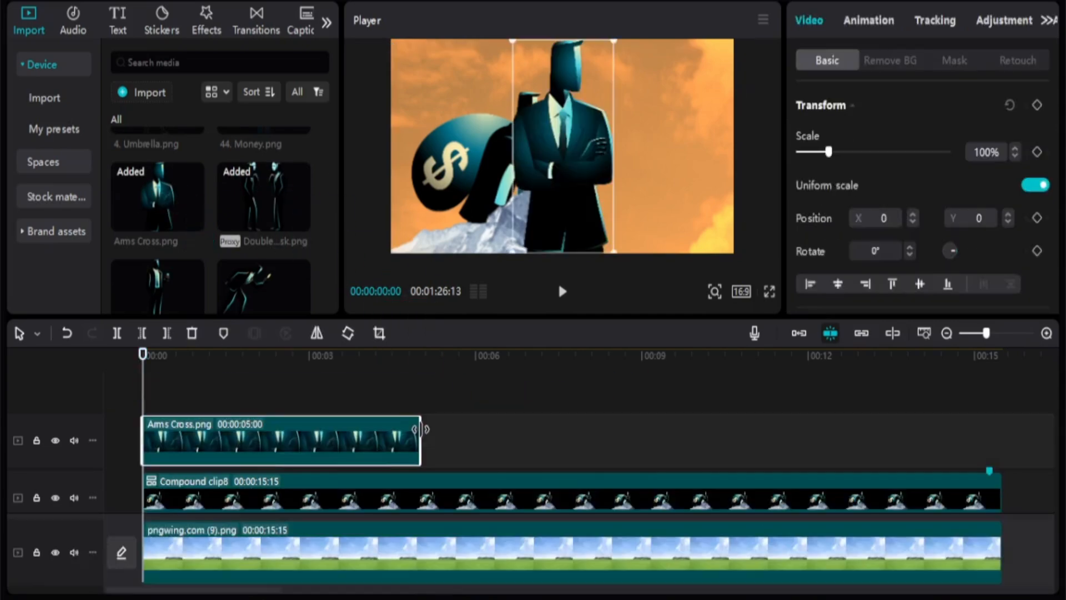
left_click_drag(421, 440, 667, 440)
left_click_drag(917, 453, 1002, 453)
Scale the cross-armed man to 90% and place him beside the money-bag man at X 555, Y -160.
left_click_drag(611, 48, 609, 51)
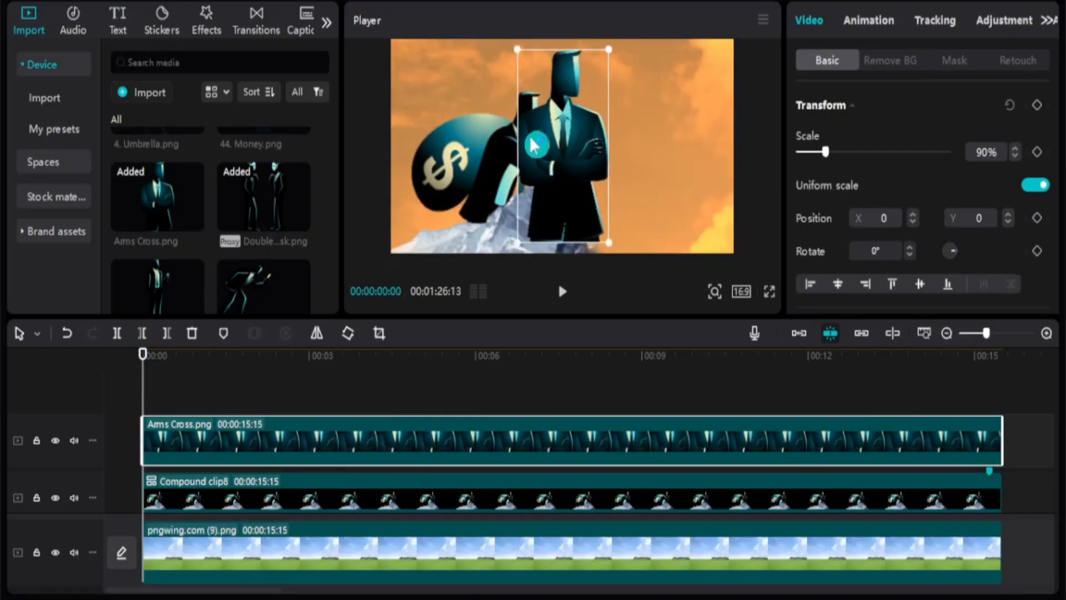
left_click_drag(534, 161, 600, 148)
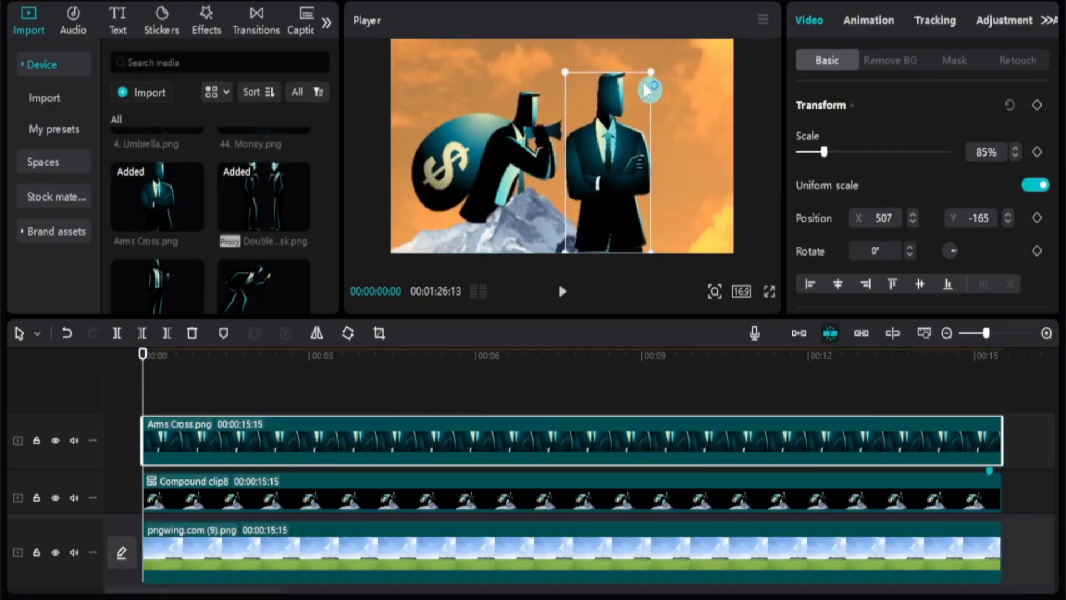
left_click_drag(647, 90, 659, 66)
Add the snowy mountain pngwing.com (5).png on a track above Arms Cross.png and extend it to 00:00:15:15.
scroll(194, 220, "down", 3)
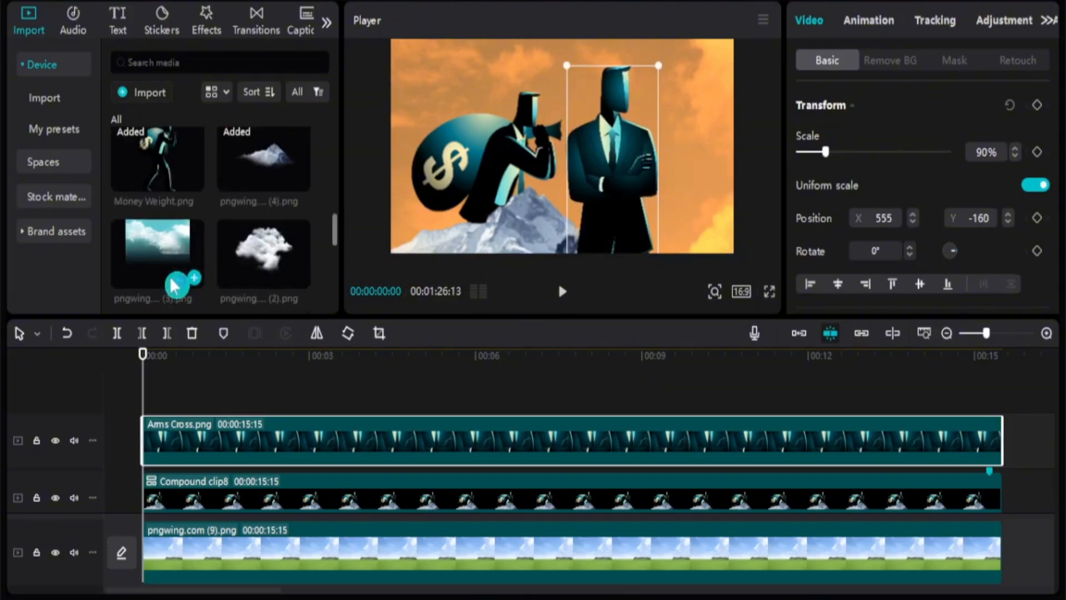
left_click_drag(158, 157, 100, 396)
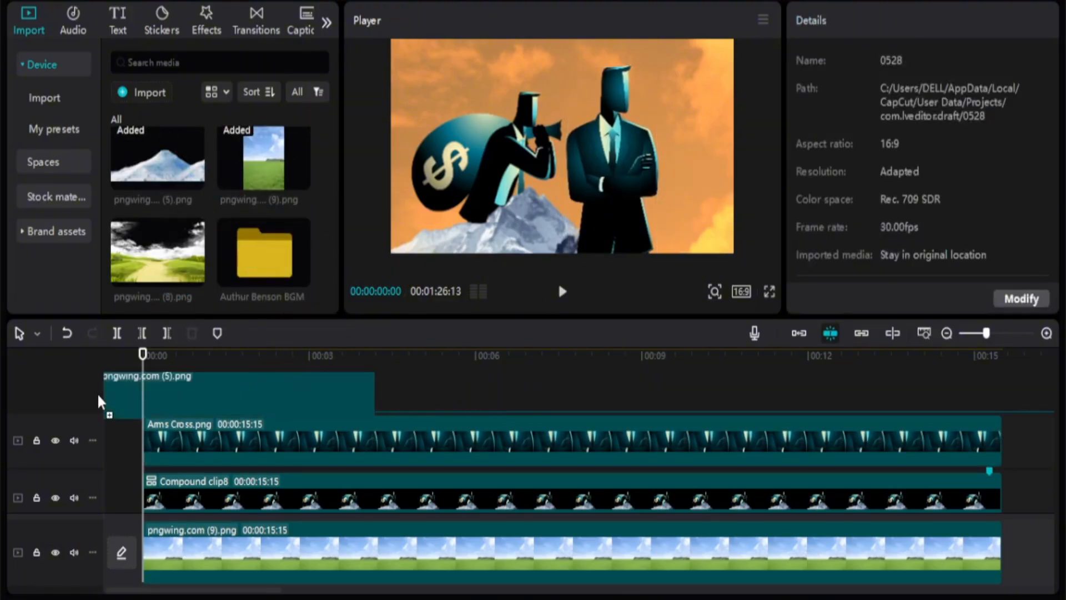
left_click_drag(419, 448, 1002, 517)
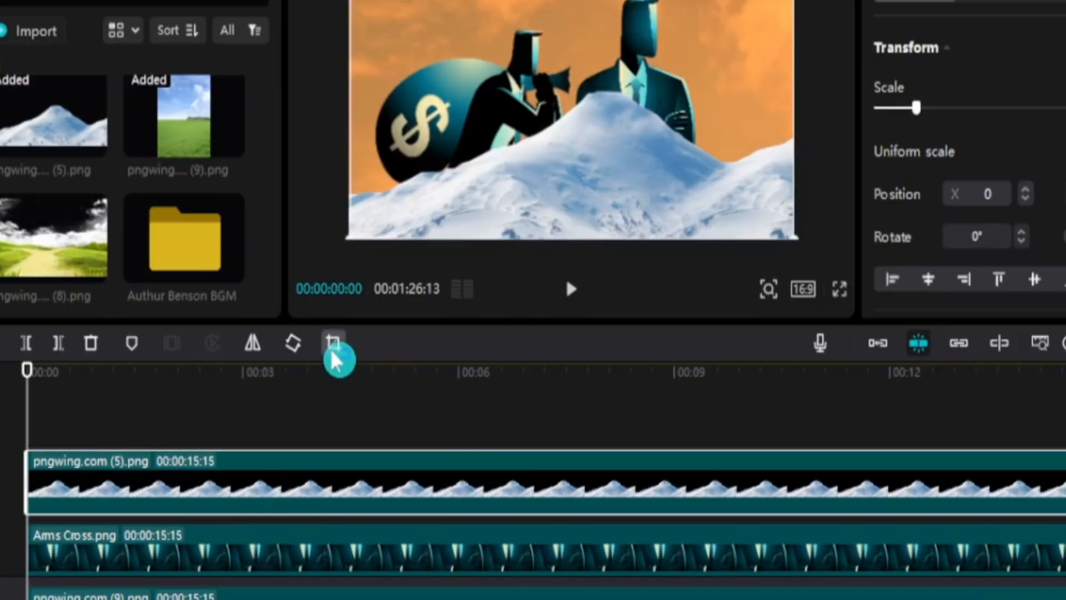
Crop the snowy mountain image on both sides with a free ratio, cutting off the second slope beyond the main peak.
left_click(333, 348)
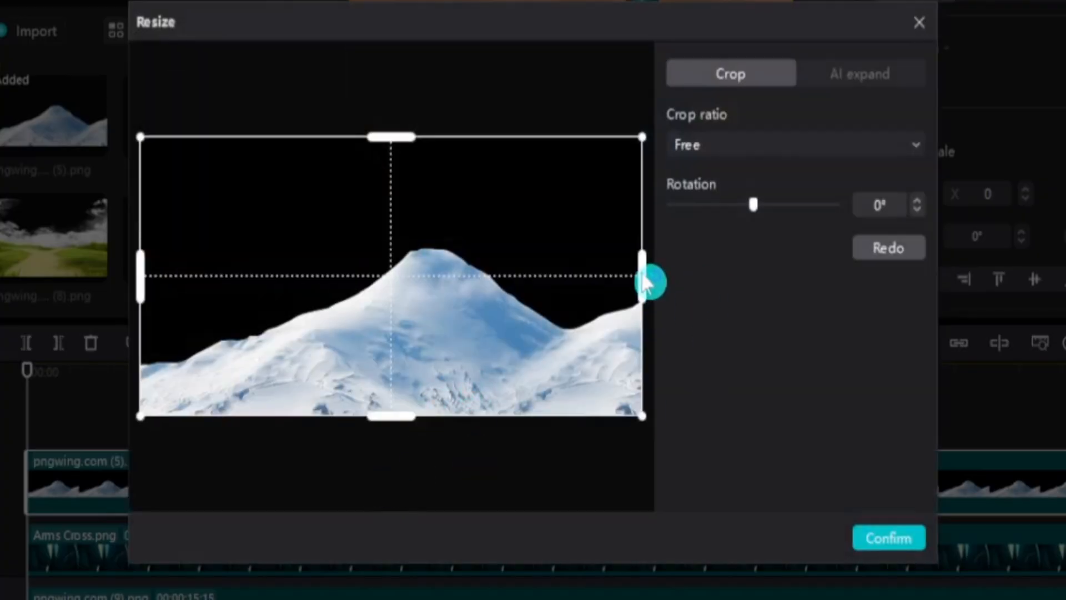
left_click_drag(644, 281, 579, 290)
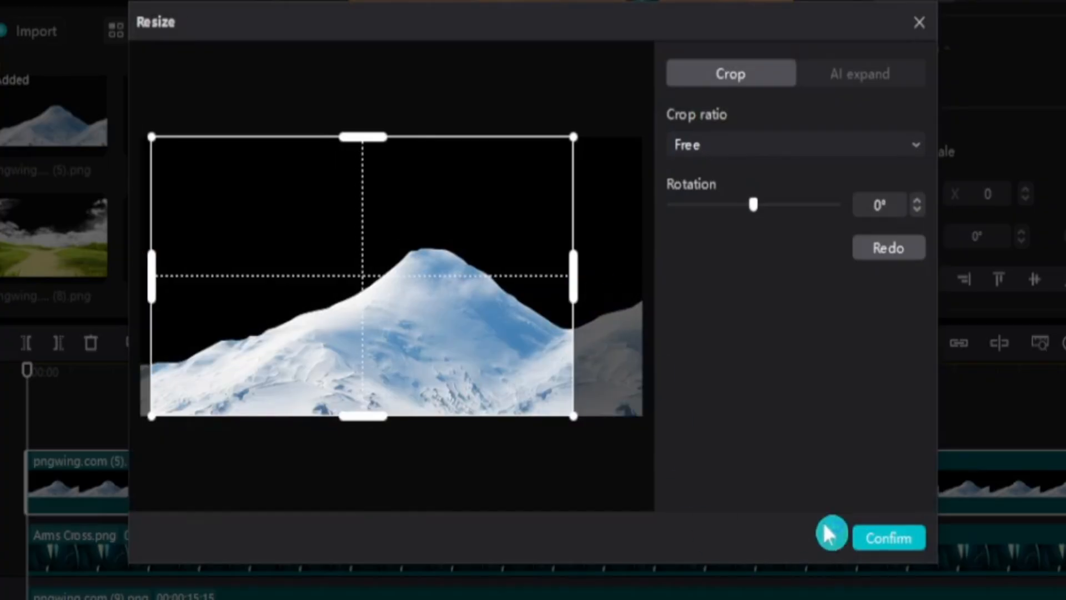
left_click(867, 540)
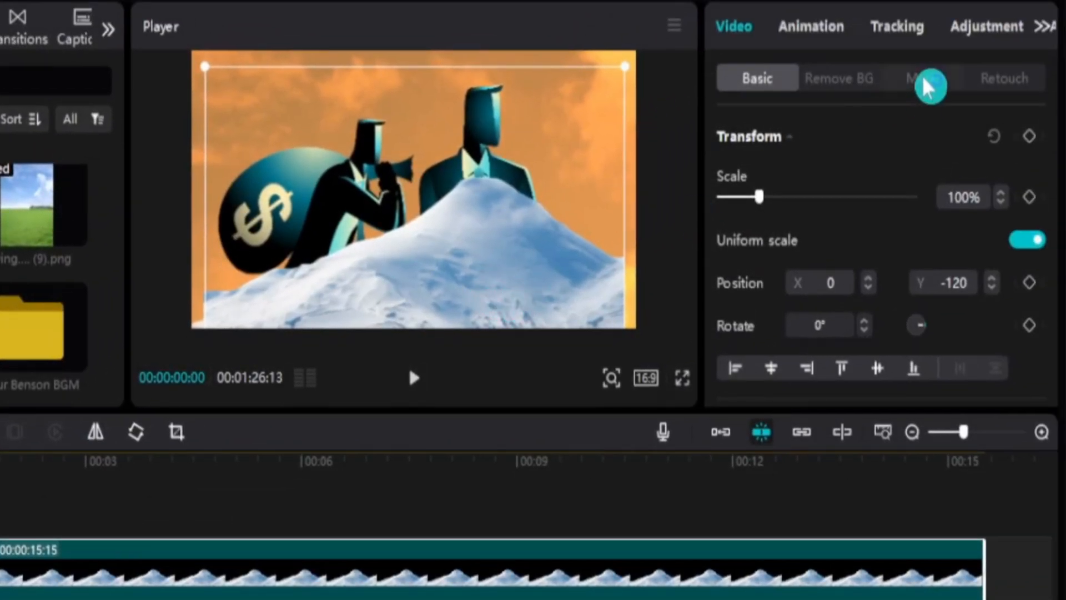
Apply a rectangle mask to the snowy mountain, sized 1444 by 453 at X 26, Y -103, with feather 5.
left_click(926, 79)
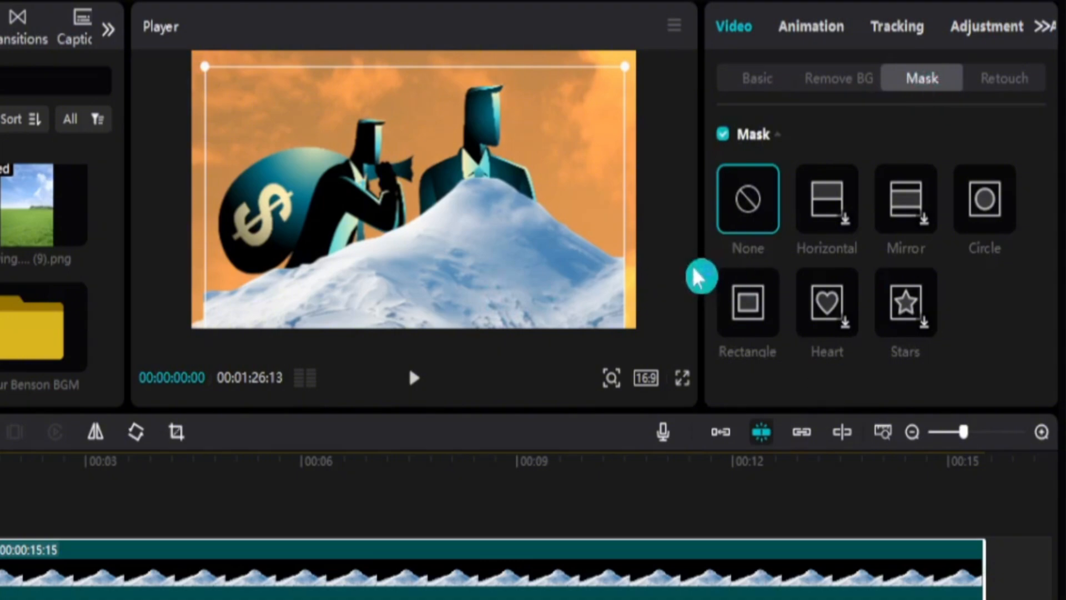
left_click(750, 314)
left_click_drag(520, 220, 622, 232)
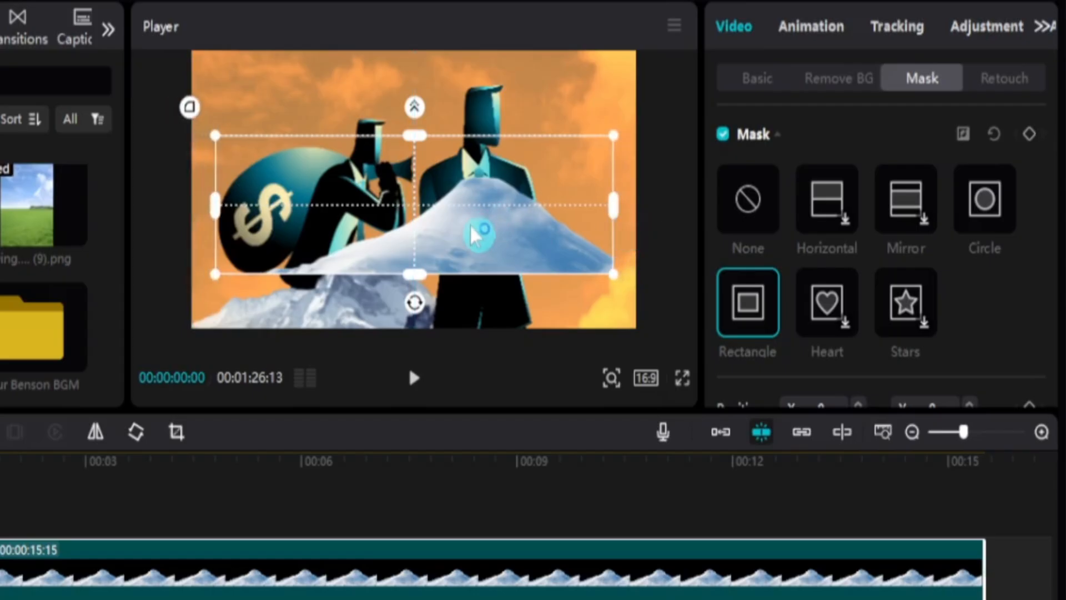
left_click_drag(502, 243, 510, 274)
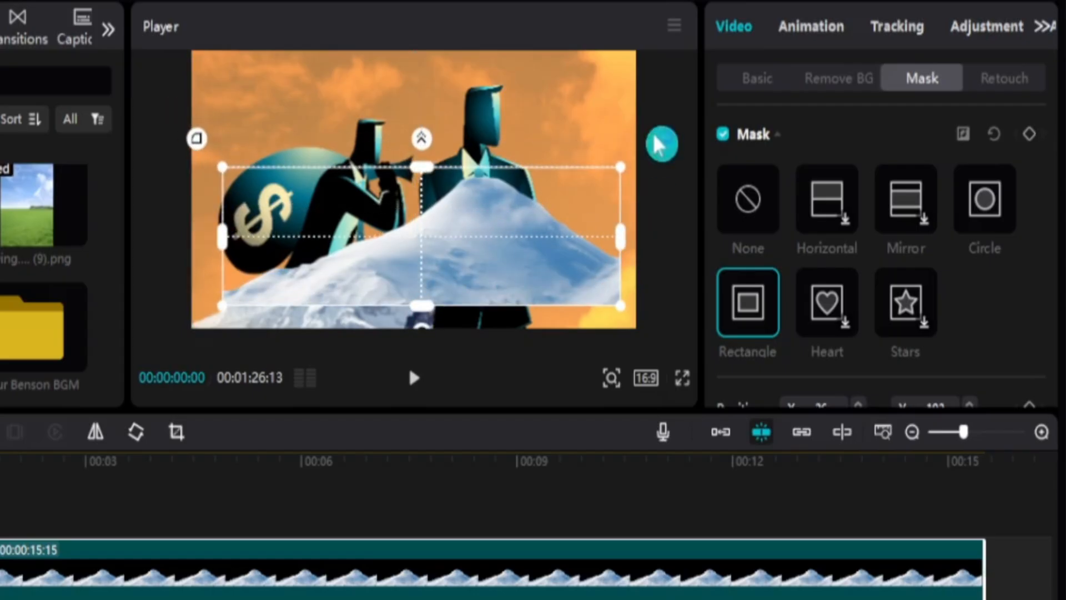
scroll(793, 352, "down", 3)
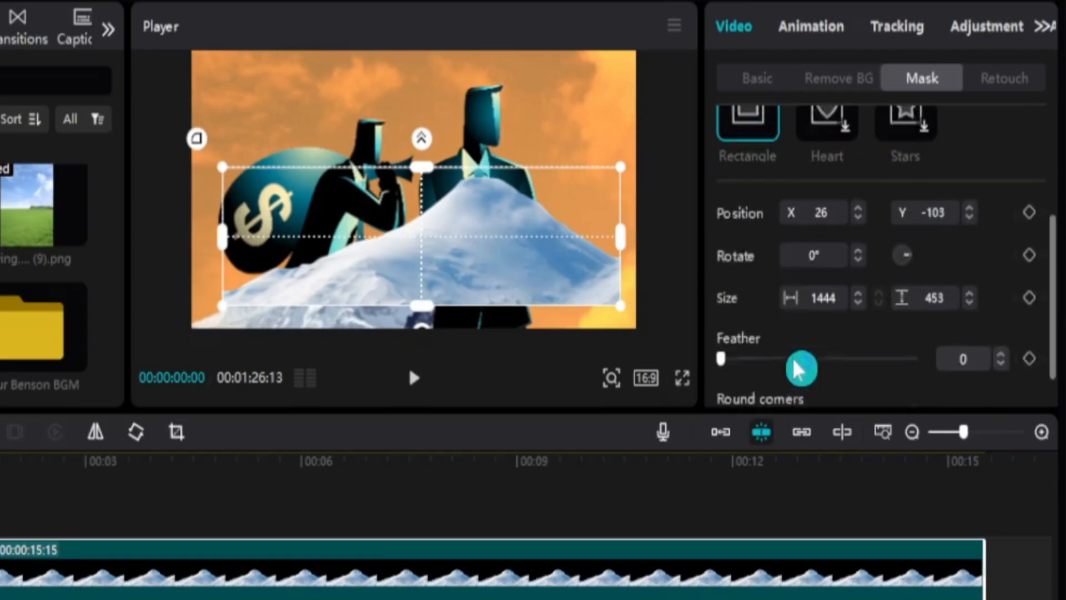
mouse_move(723, 317)
left_mouse_down()
mouse_move(751, 324)
mouse_move(732, 322)
left_mouse_up()
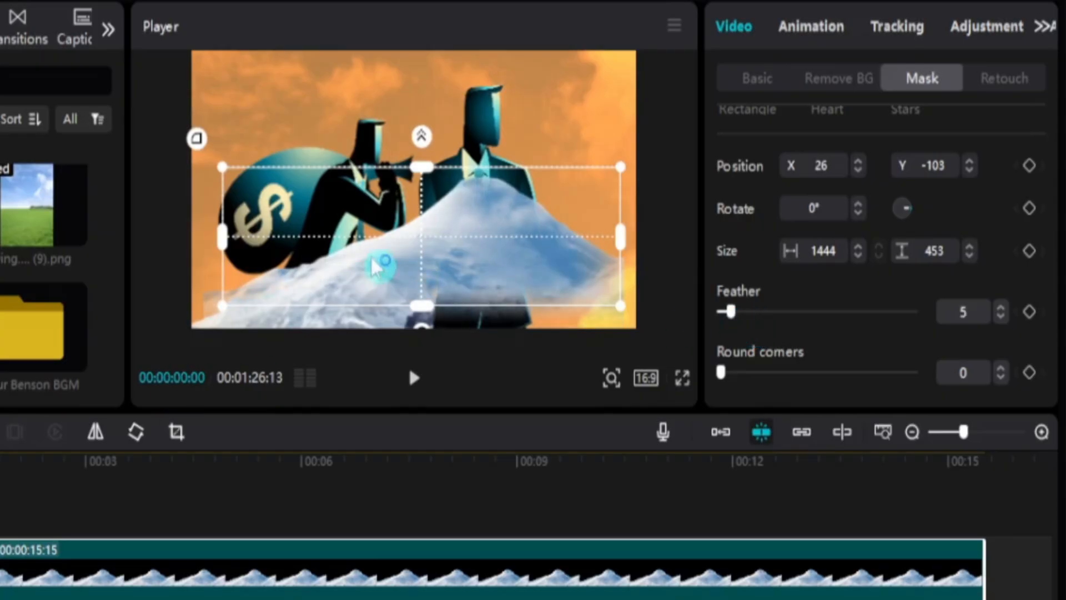
Move the mask to X 110, Y -301, extend it above the peak, and lower the snowy mountain to X 104, Y -601.
left_click_drag(474, 288, 490, 339)
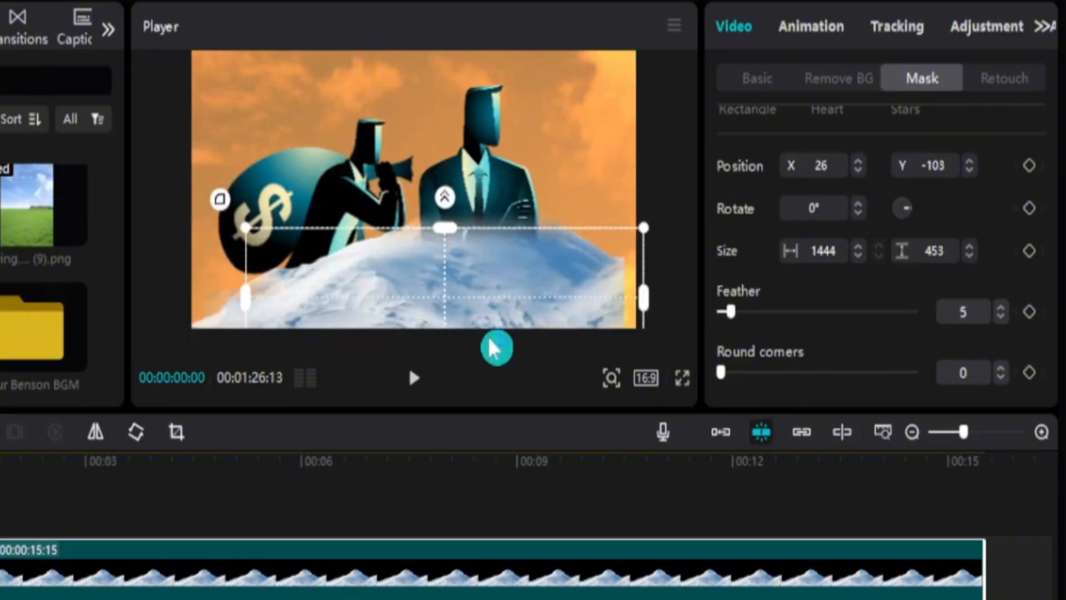
left_click_drag(447, 233, 448, 157)
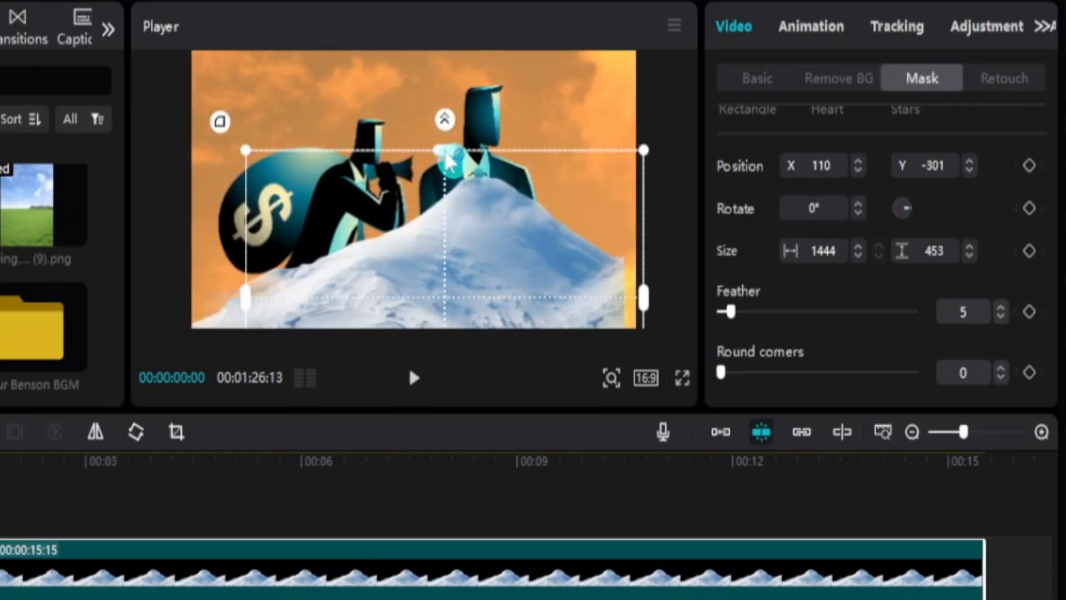
left_click(469, 257)
left_click_drag(469, 258, 546, 305)
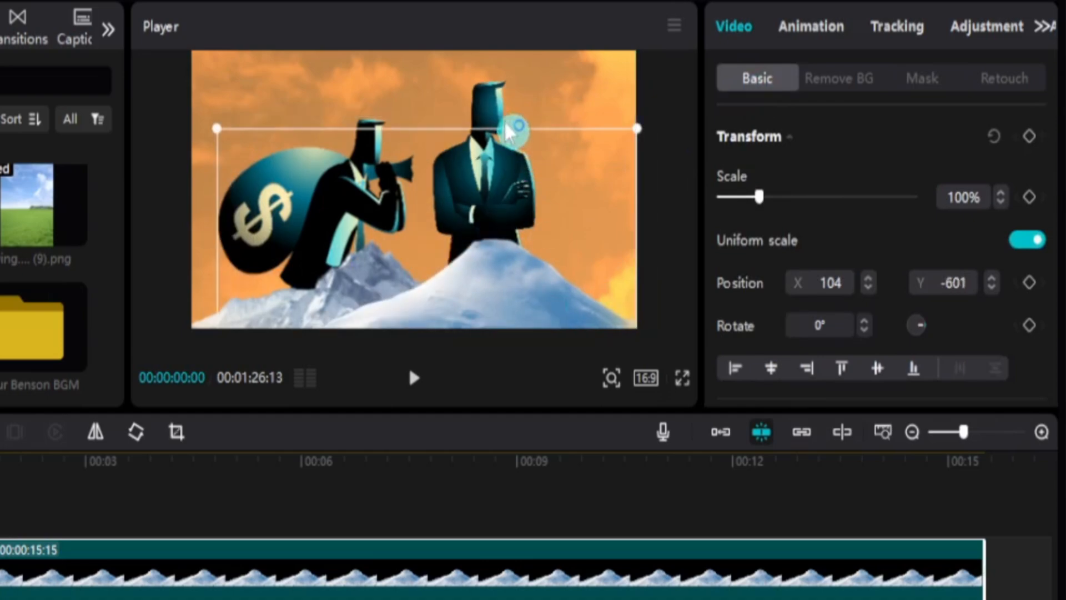
Flip the cross-armed man horizontally and move him closer to the money-bag man, behind the snowy mountain's slope.
left_click(486, 114)
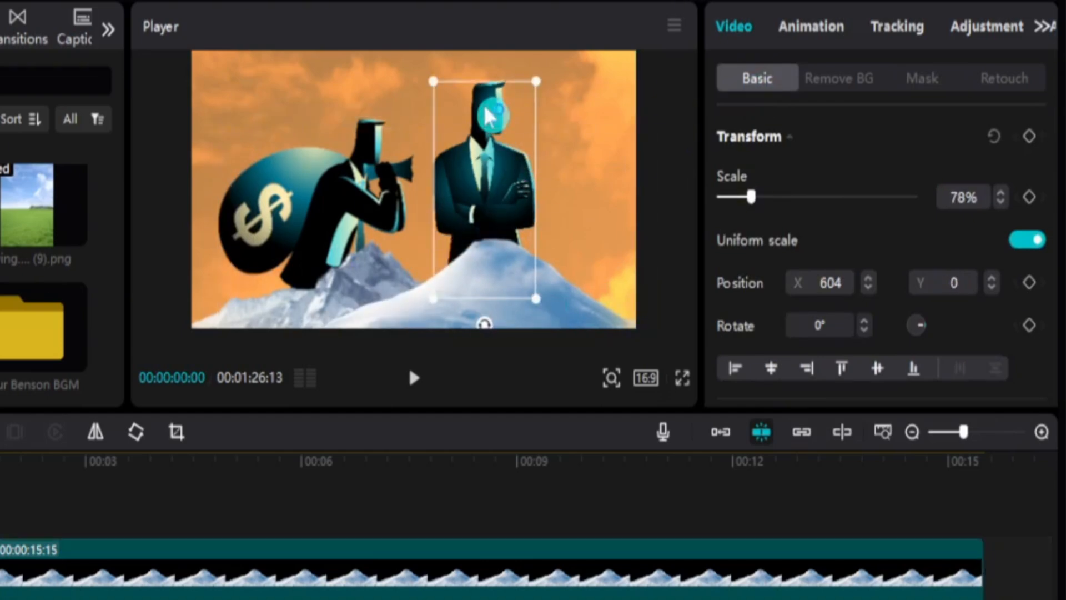
left_click(96, 436)
left_click_drag(483, 210, 454, 218)
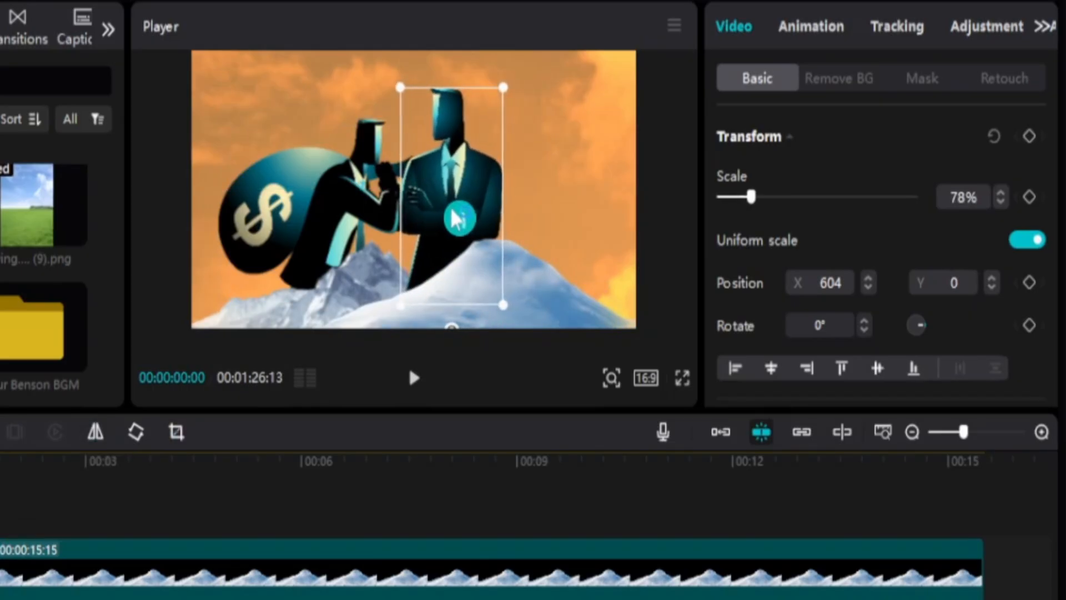
Combine Arms Cross.png and the snowy mountain into one compound clip and preview the scene at 00:00:04:12.
left_click(529, 312)
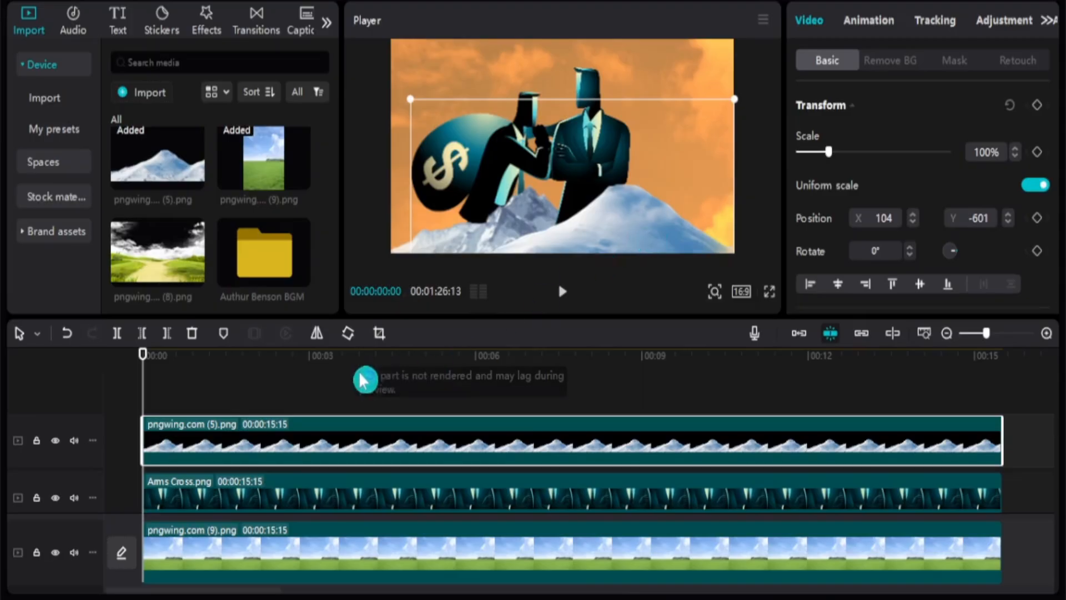
left_click(424, 392)
left_click_drag(452, 396, 459, 488)
key("alt+g")
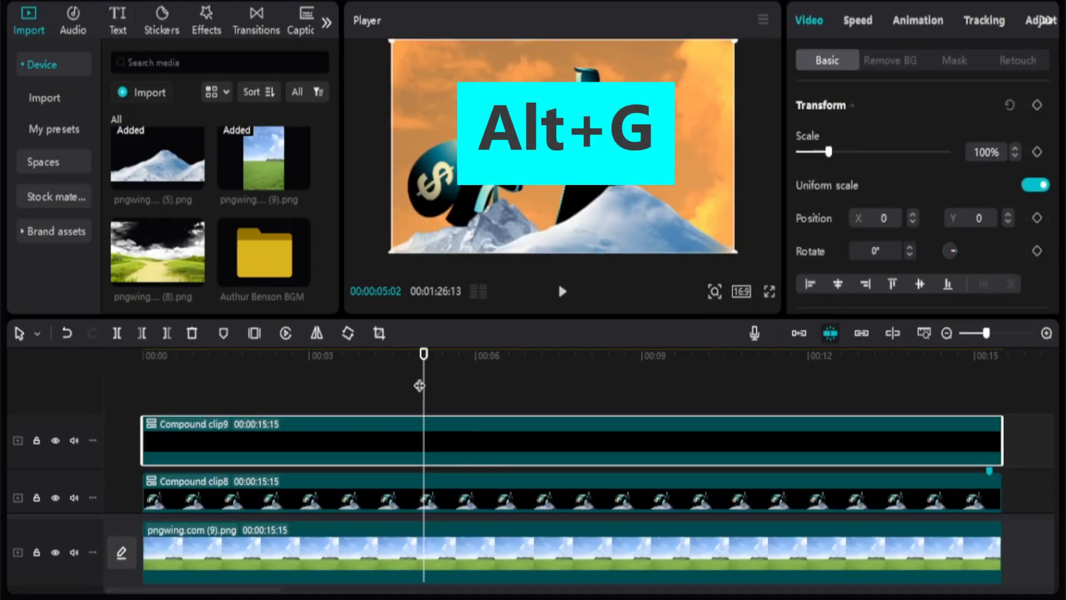
left_click_drag(423, 374, 387, 383)
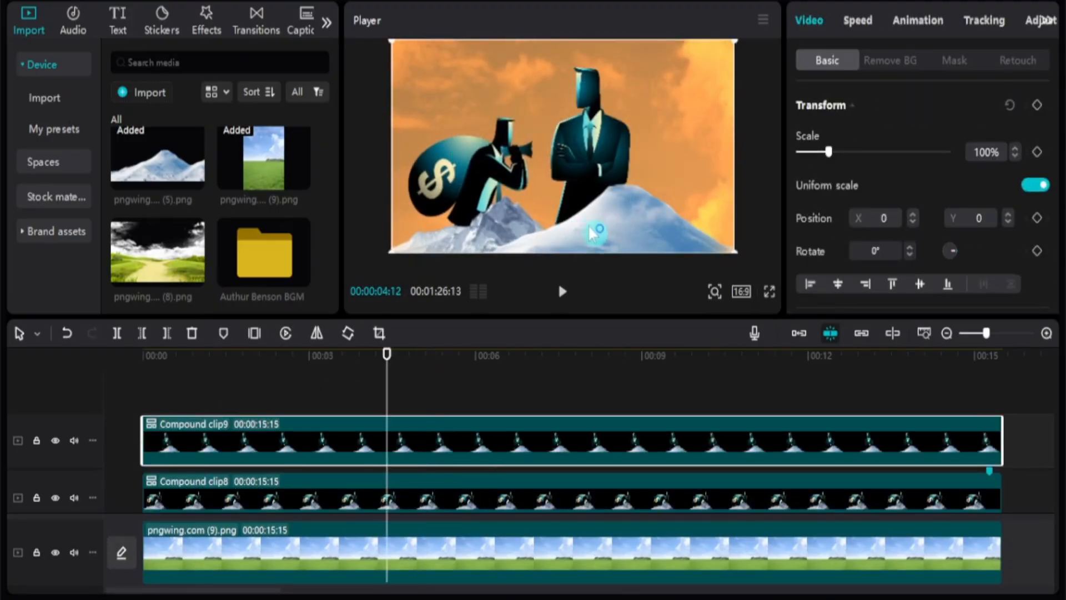
Enlarge the cross-armed man's compound clip to 126% and shift it rightward out of the frame, to X 2125, Y -494.
left_click_drag(591, 234, 702, 285)
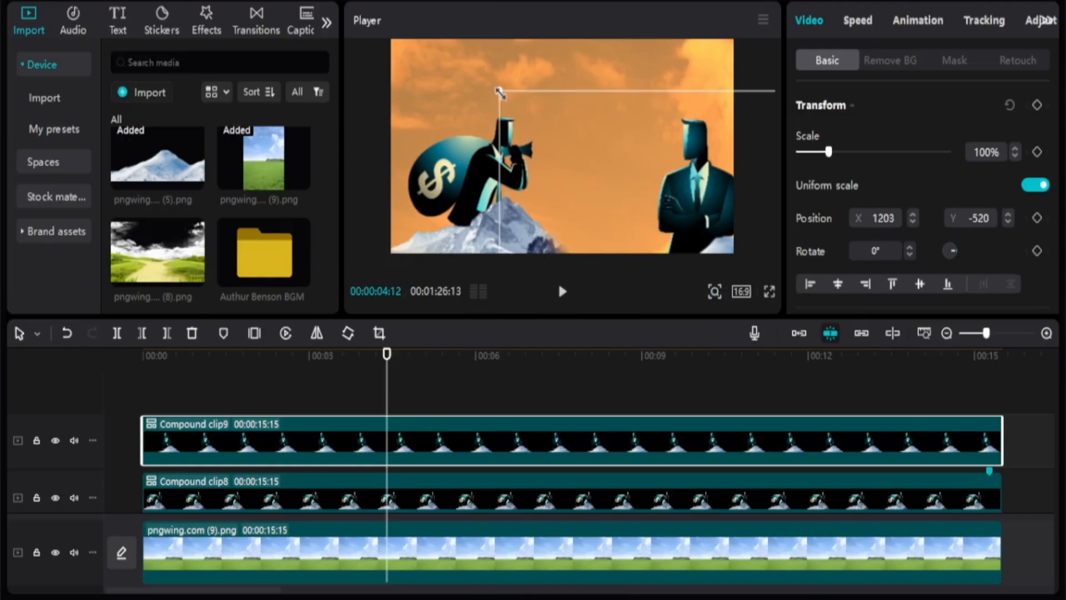
left_click_drag(500, 92, 426, 69)
left_click_drag(754, 204, 819, 247)
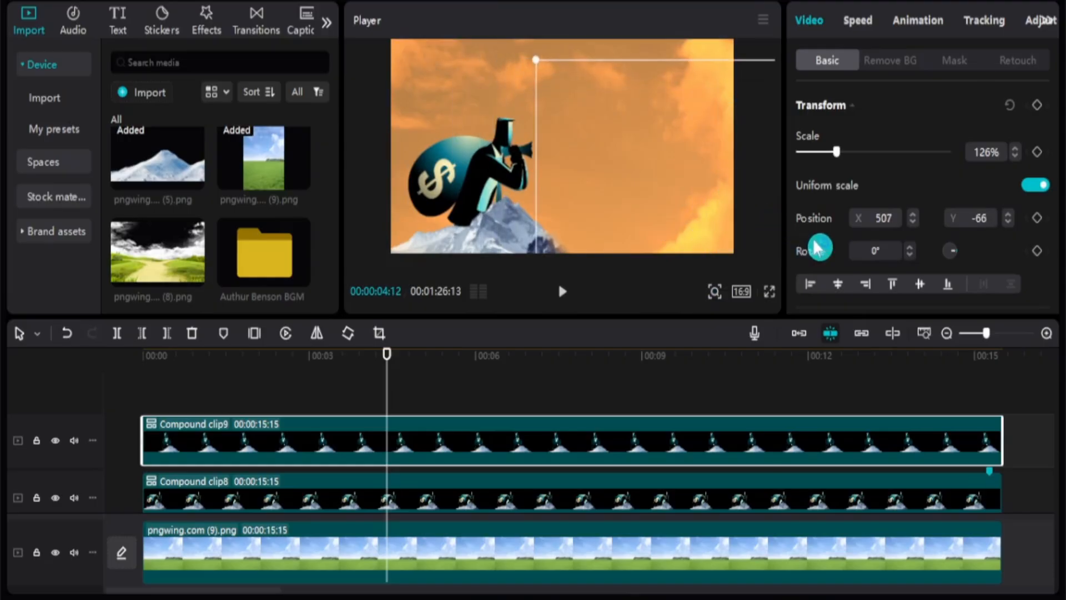
Add a marker and a transform keyframe to the cross-armed man's compound clip at 00:00:03:09.
left_click_drag(145, 389, 326, 423)
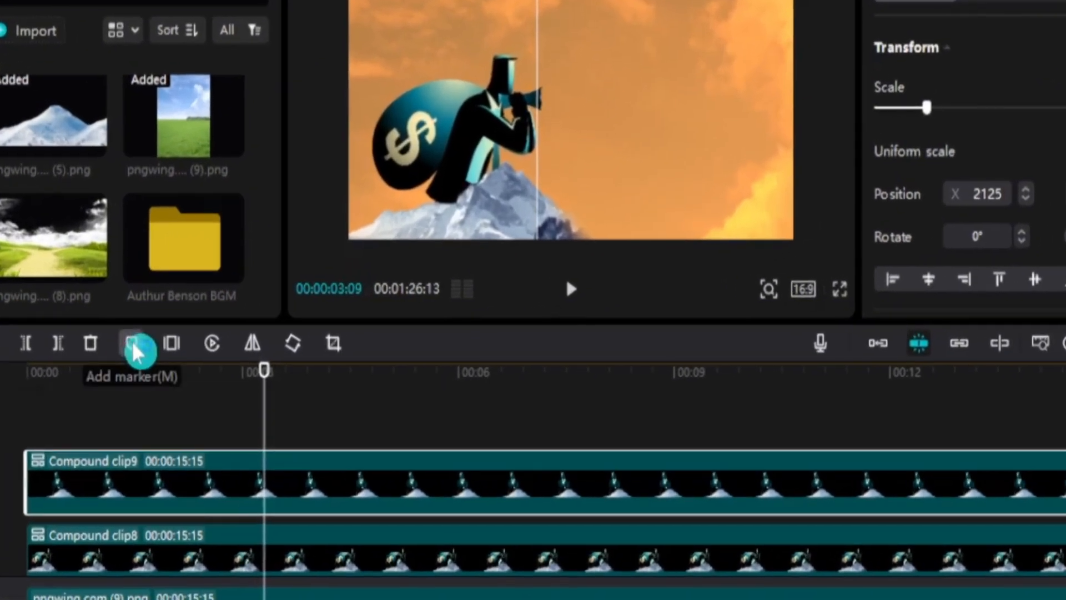
left_click(132, 344)
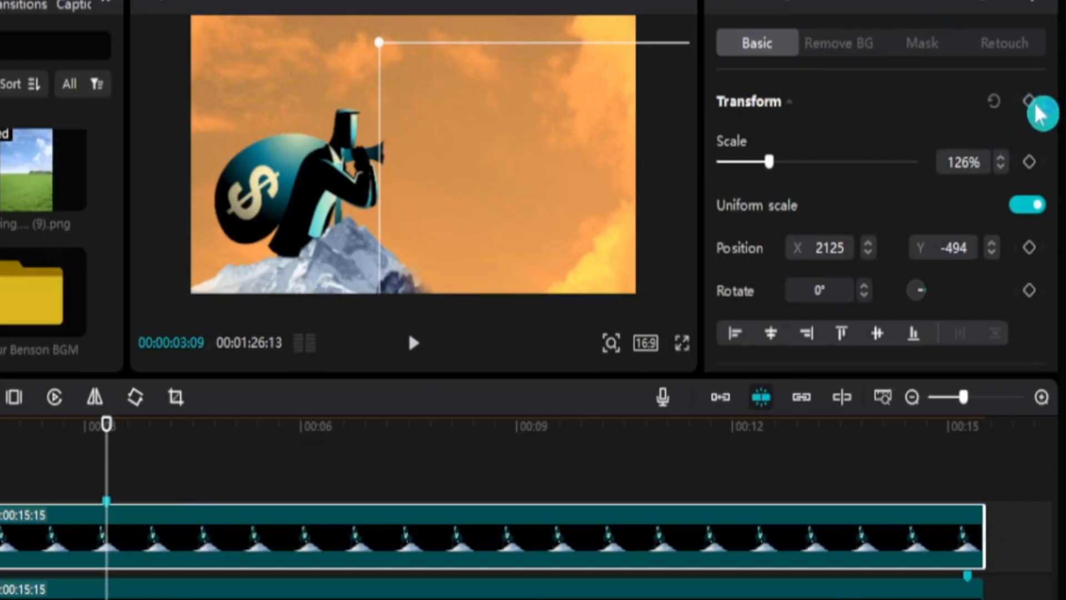
left_click(1031, 102)
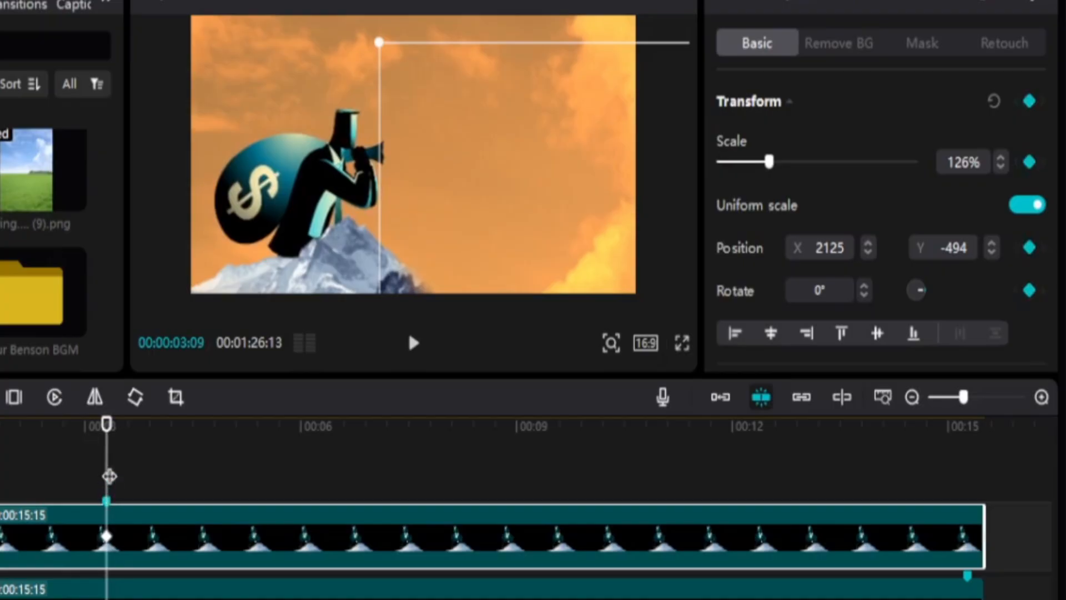
Mark 00:00:15:08 and bring the cross-armed man into frame there at 58% scale, X 441, Y -583.
left_click_drag(111, 475, 969, 581)
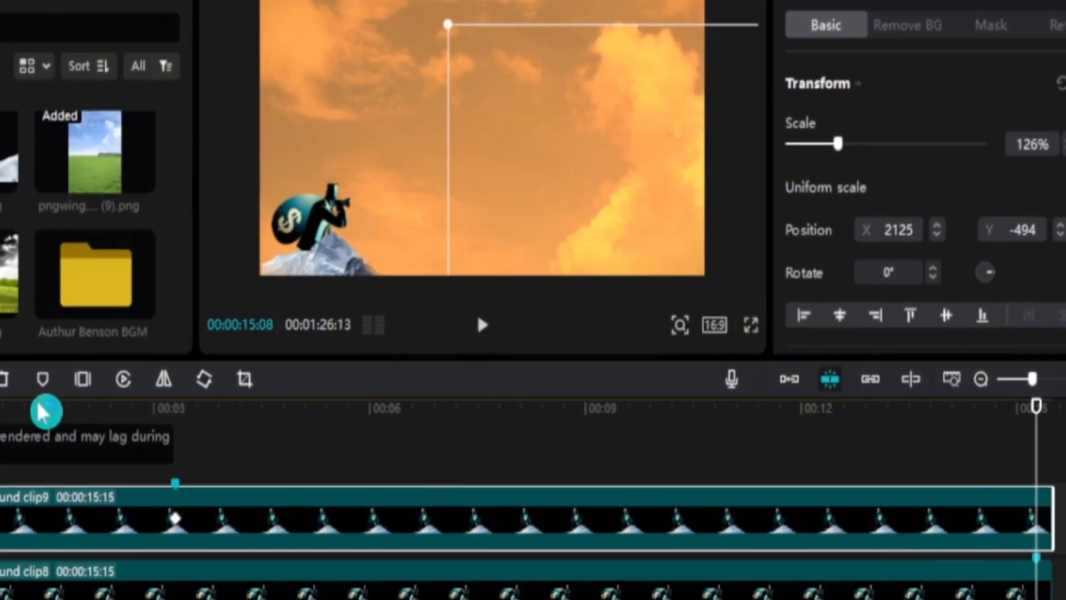
left_click(48, 377)
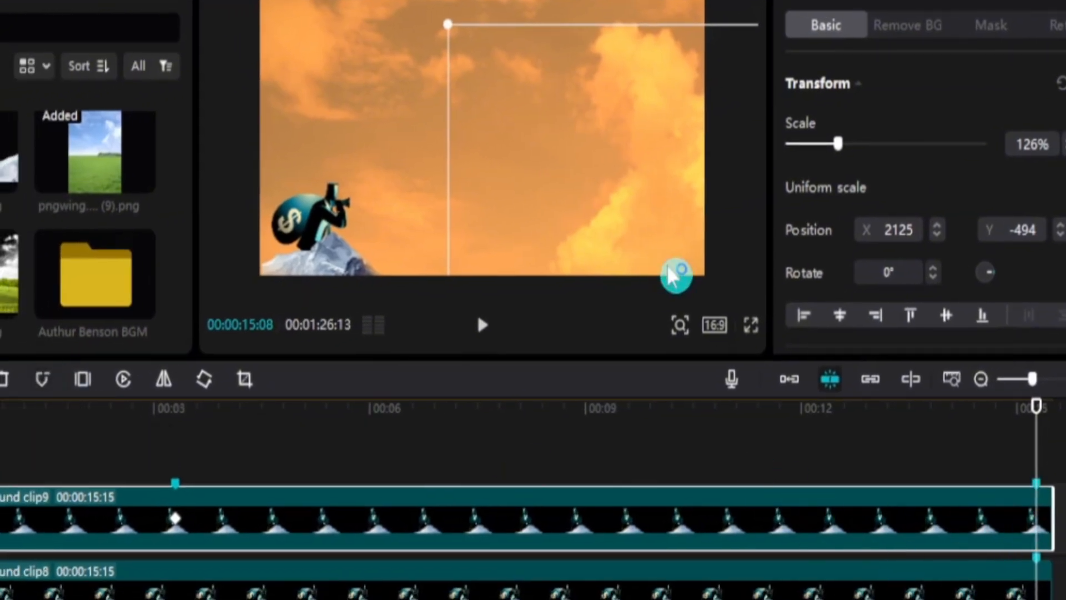
left_click_drag(645, 237, 512, 214)
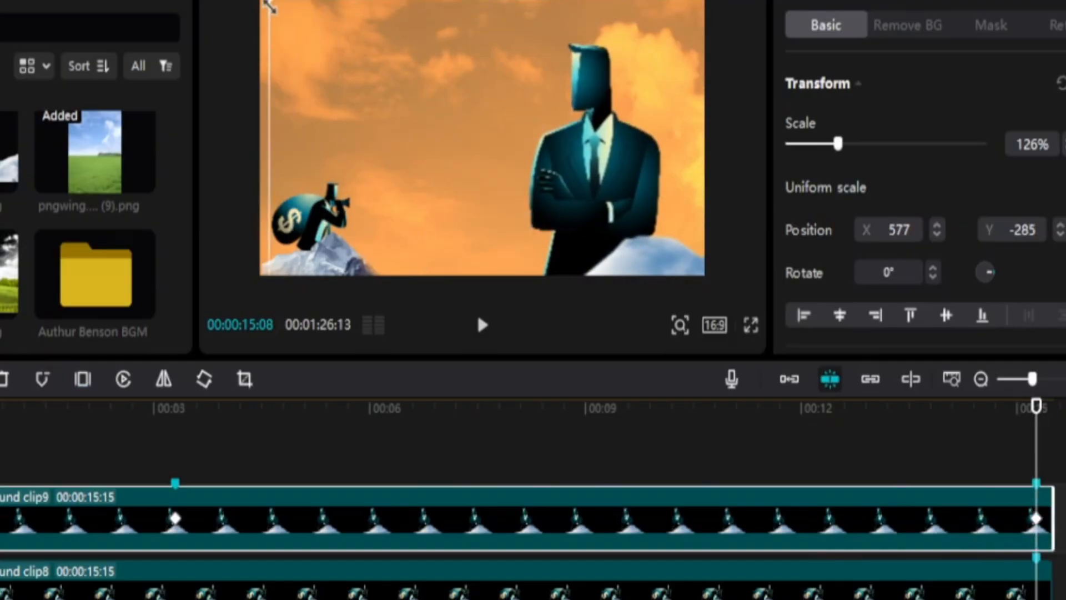
left_click_drag(268, 7, 427, 155)
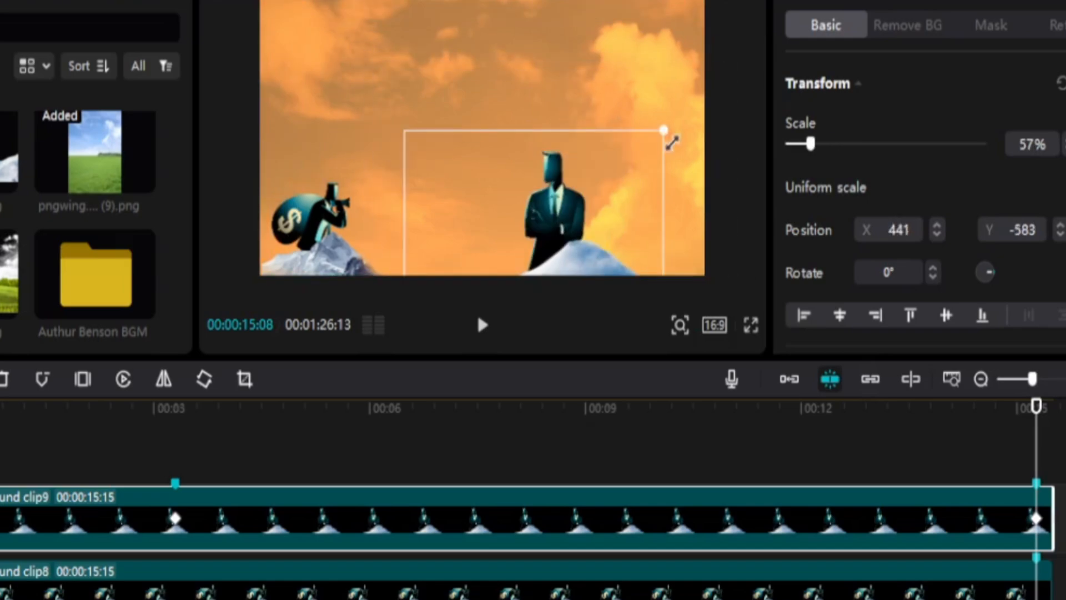
left_click_drag(672, 142, 673, 141)
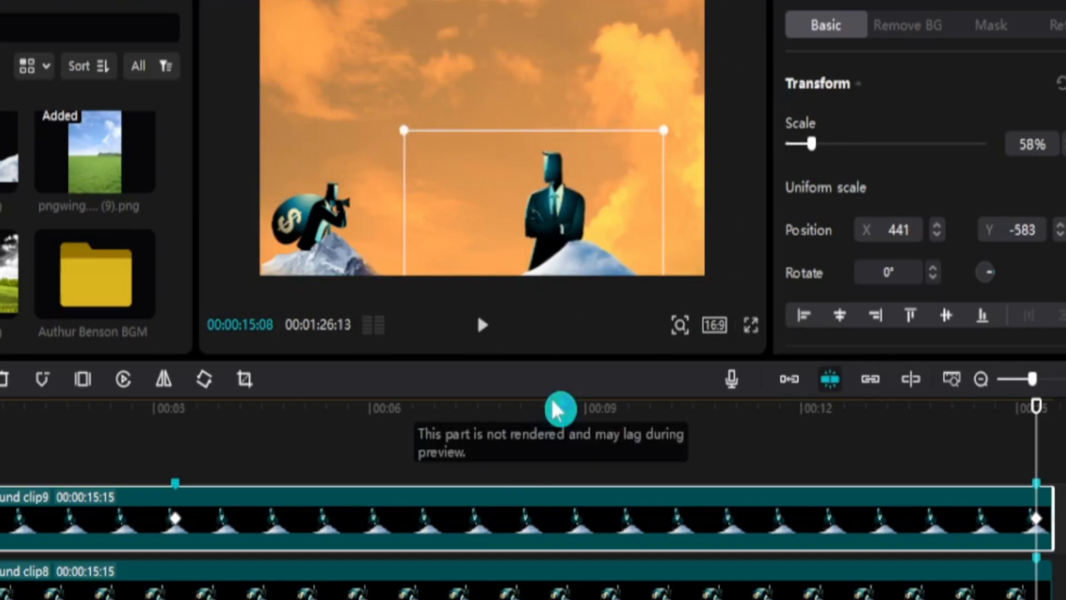
Add Double mask.png on a top track from the start with duration 00:00:15:15, scaled to 169% and lowered to Y -1119.
left_click_drag(1036, 406, 338, 483)
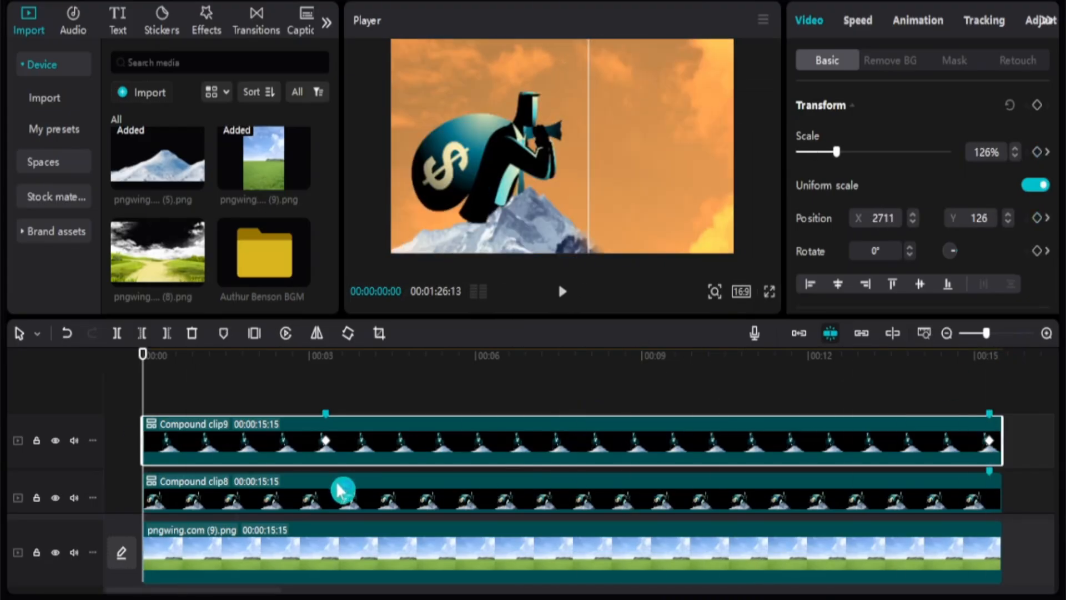
scroll(208, 240, "down", 5)
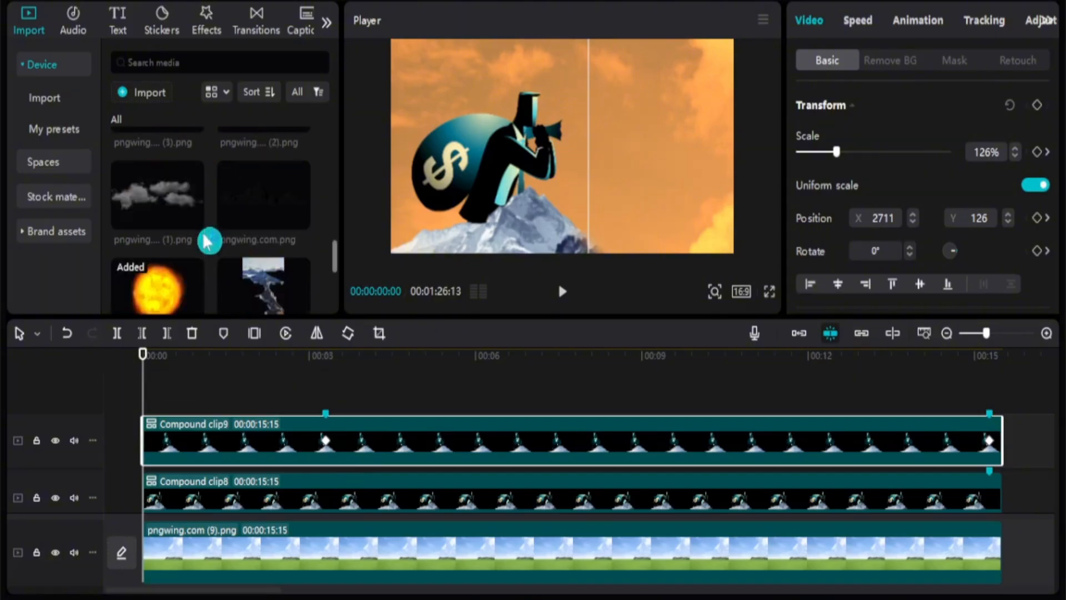
left_click_drag(276, 283, 1003, 461)
left_click(345, 422)
left_click(149, 443)
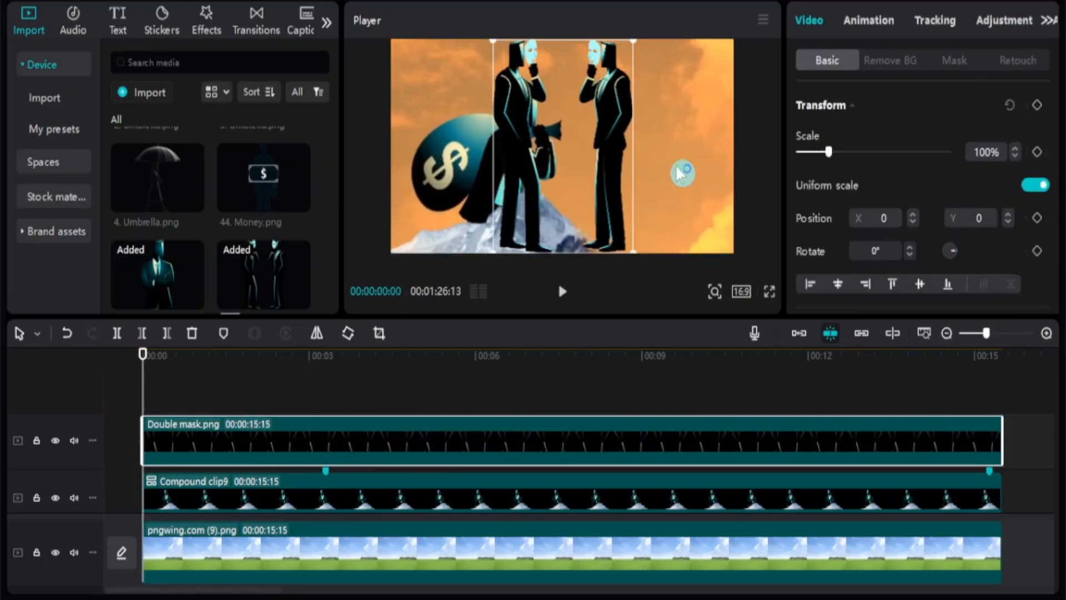
left_click_drag(634, 249, 717, 297)
left_click_drag(598, 151, 485, 272)
Add pngwing.com (4).png above Double mask.png, enlarge it and move it to X -590 so it covers the masked men's lower bodies.
scroll(285, 233, "down", 3)
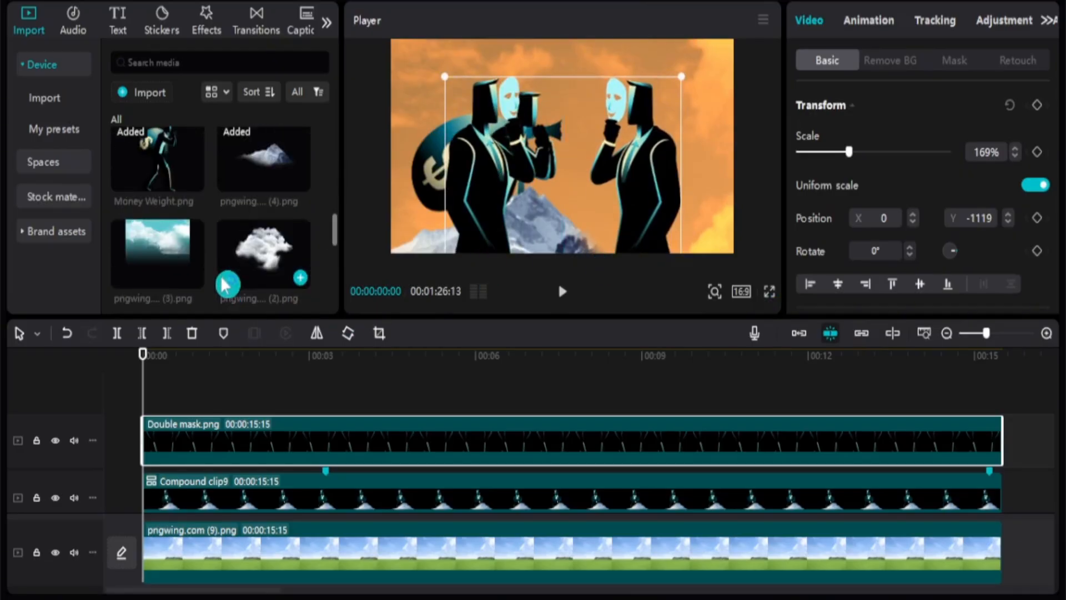
left_click_drag(257, 165, 151, 392)
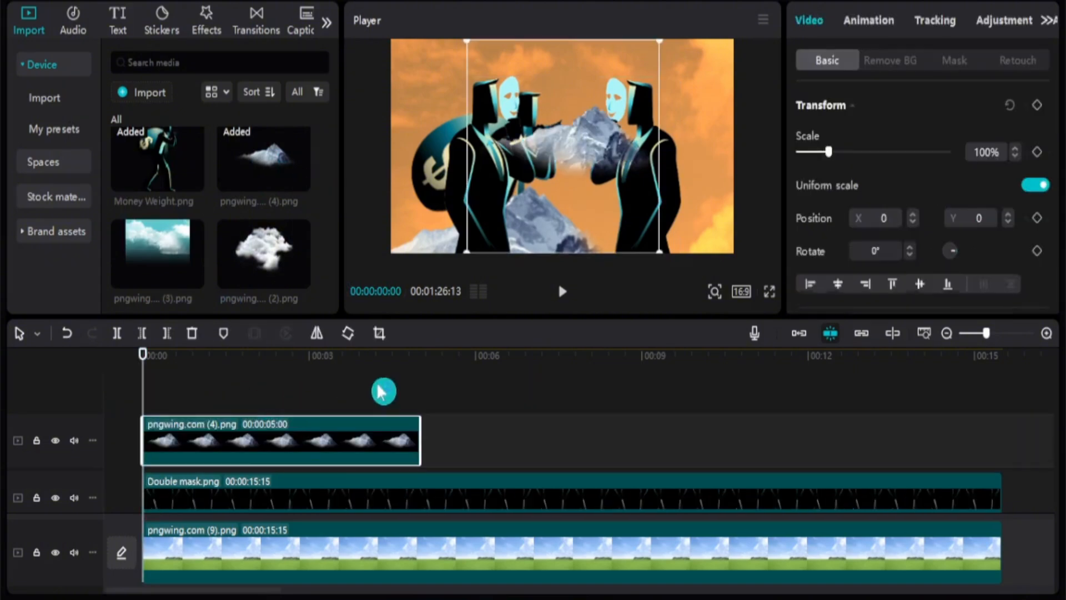
left_click_drag(580, 143, 571, 191)
left_click_drag(651, 90, 761, 70)
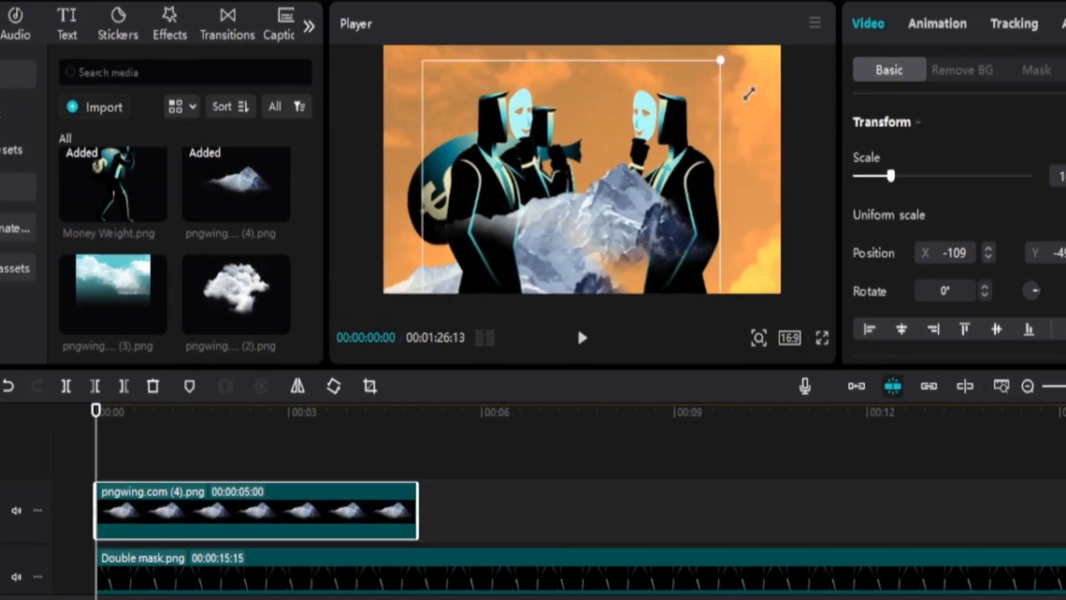
left_click_drag(835, 88, 947, 81)
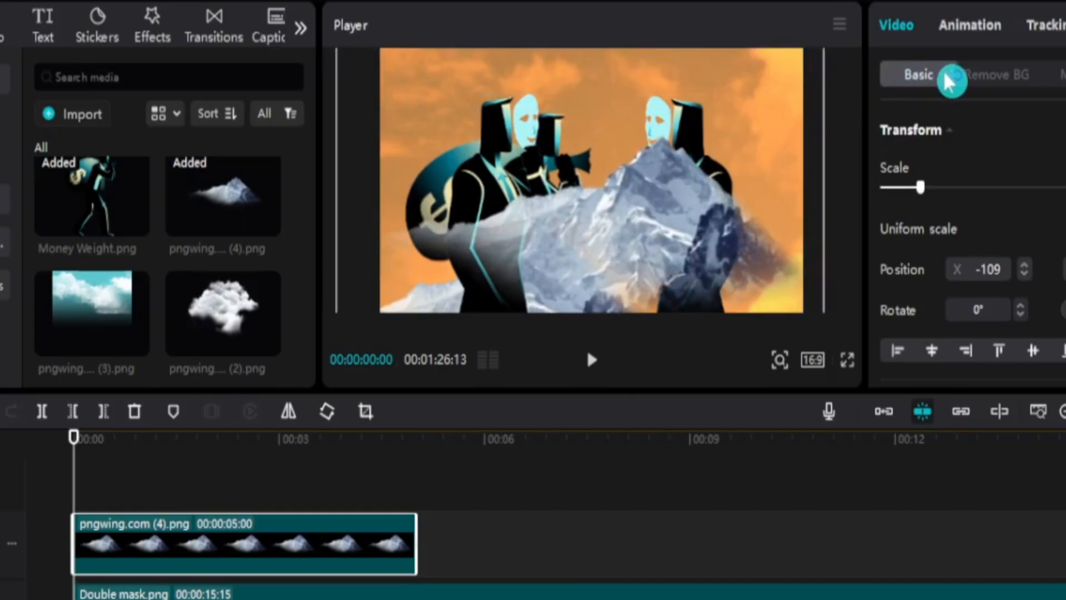
left_click_drag(701, 222, 630, 286)
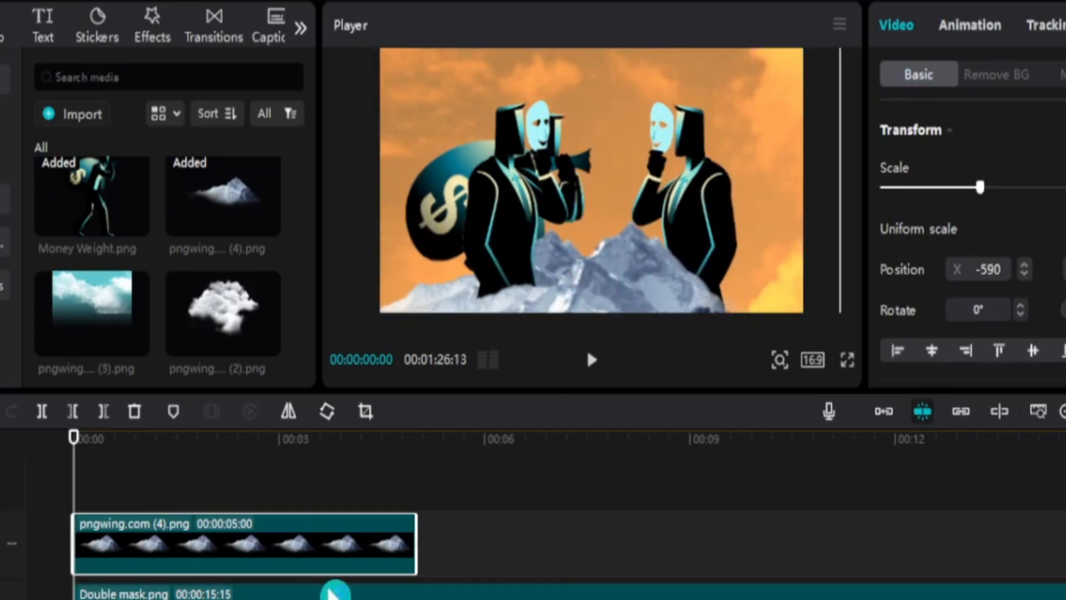
Extend the new mountain clip to 00:00:15:15 and combine it with Double mask.png into one compound clip.
left_click_drag(414, 533, 1065, 581)
left_click_drag(1000, 581, 1000, 581)
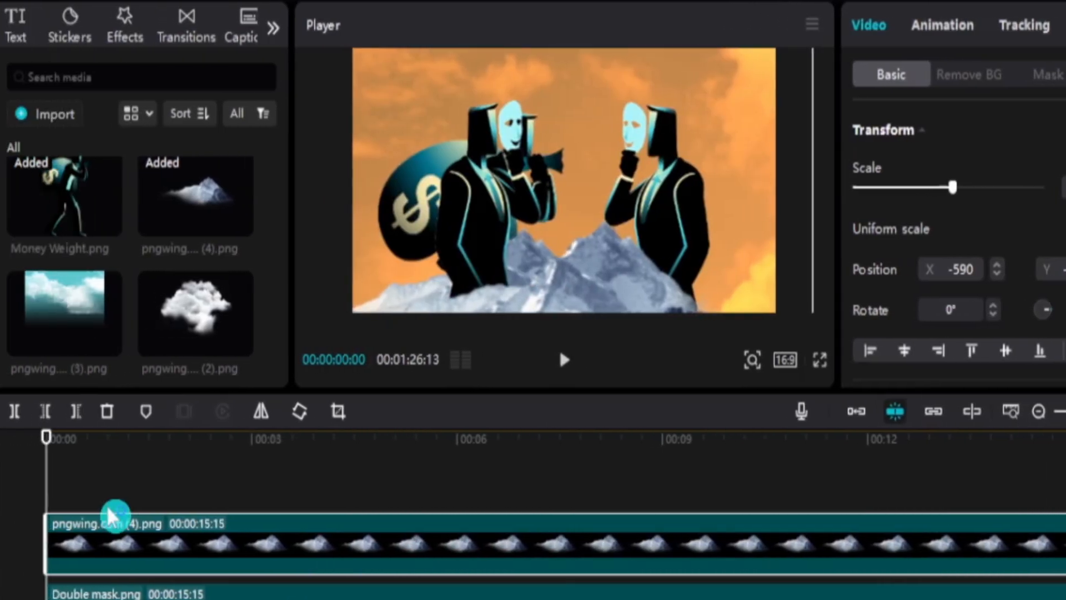
left_click_drag(52, 476, 156, 522)
key("ctrl+a")
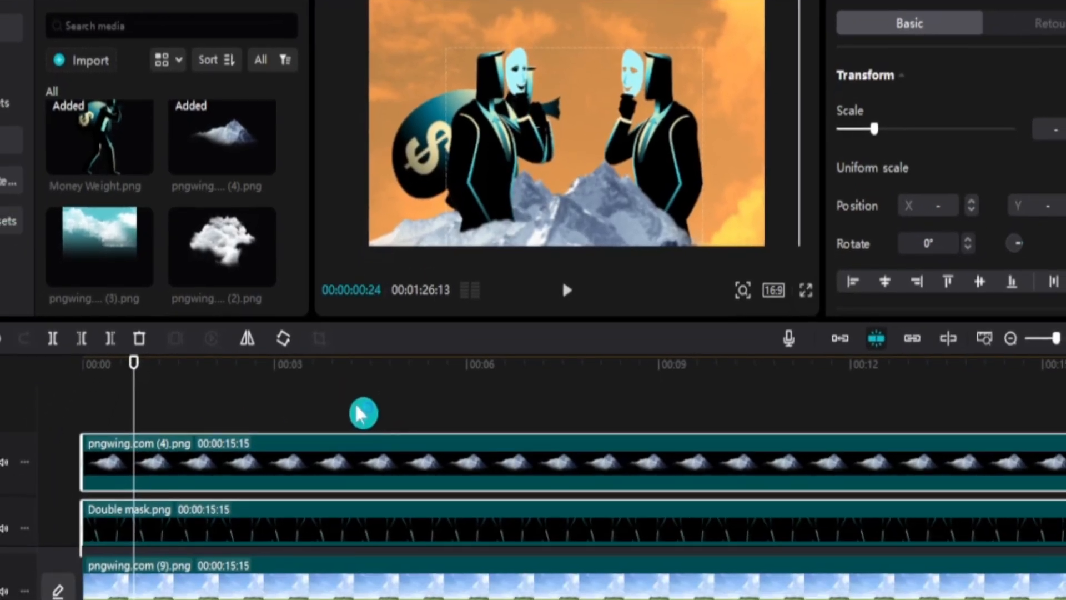
key("alt+g")
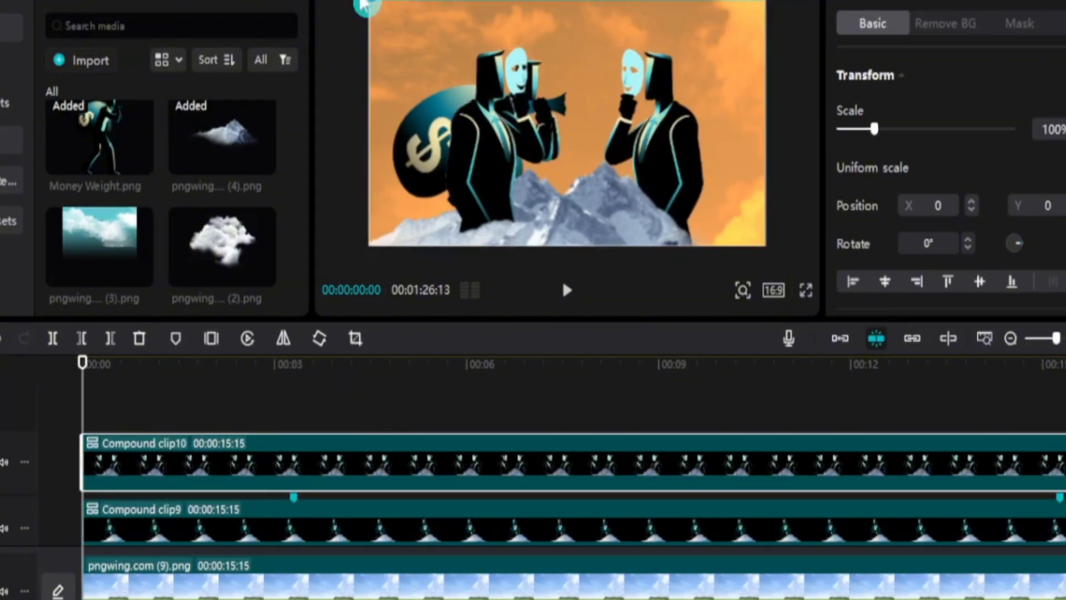
Enlarge the masked men's compound clip to 142%, move it leftward out of the frame to X -3805, Y -222, and preview the scene at 00:00:11:00.
left_click_drag(367, 2, 328, 0)
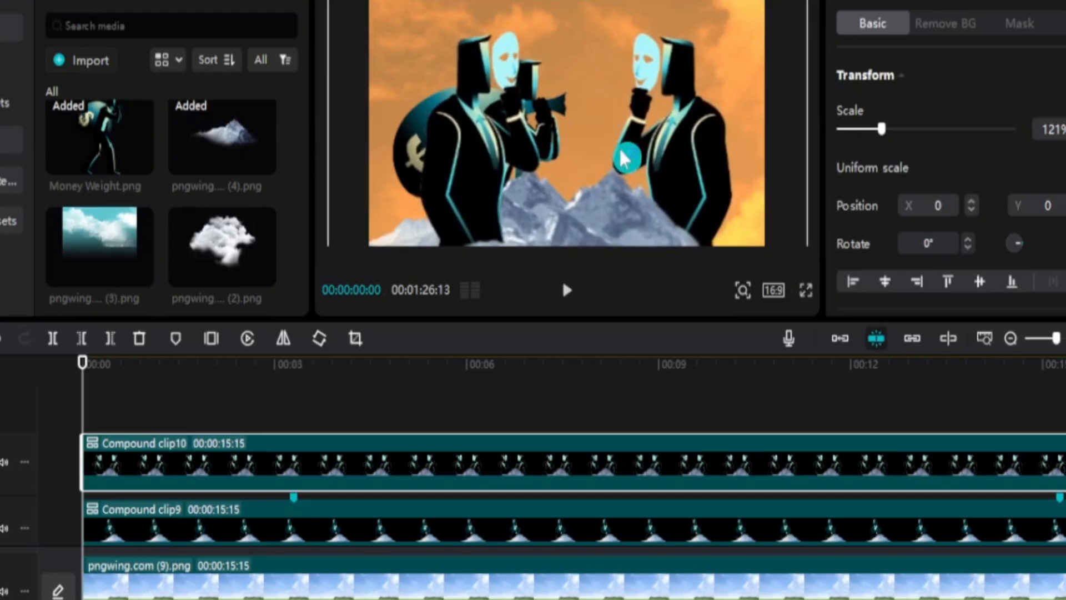
left_click_drag(625, 158, 367, 205)
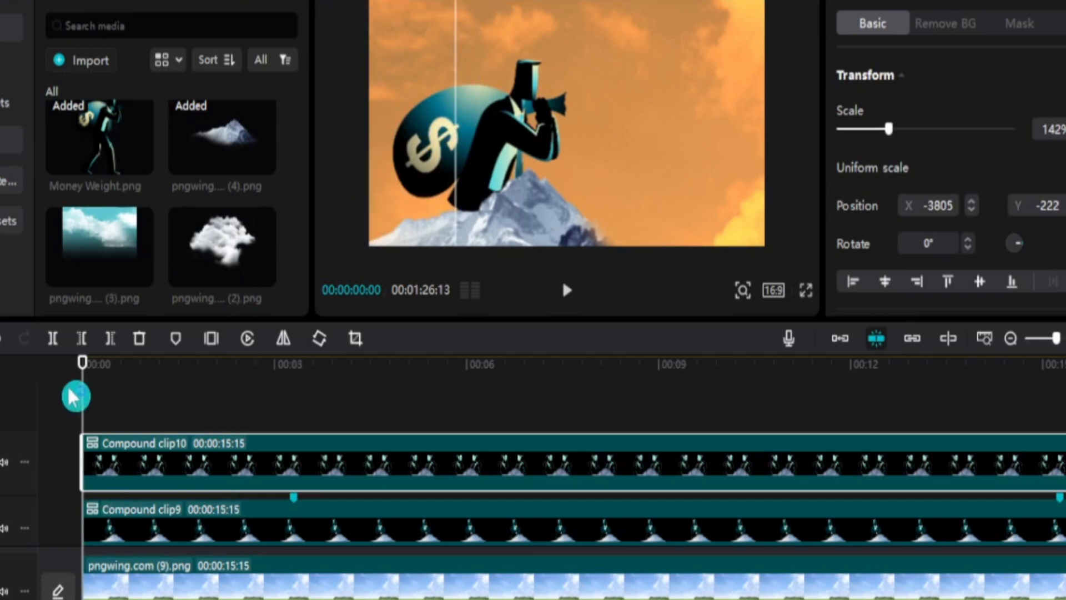
left_click_drag(103, 400, 812, 456)
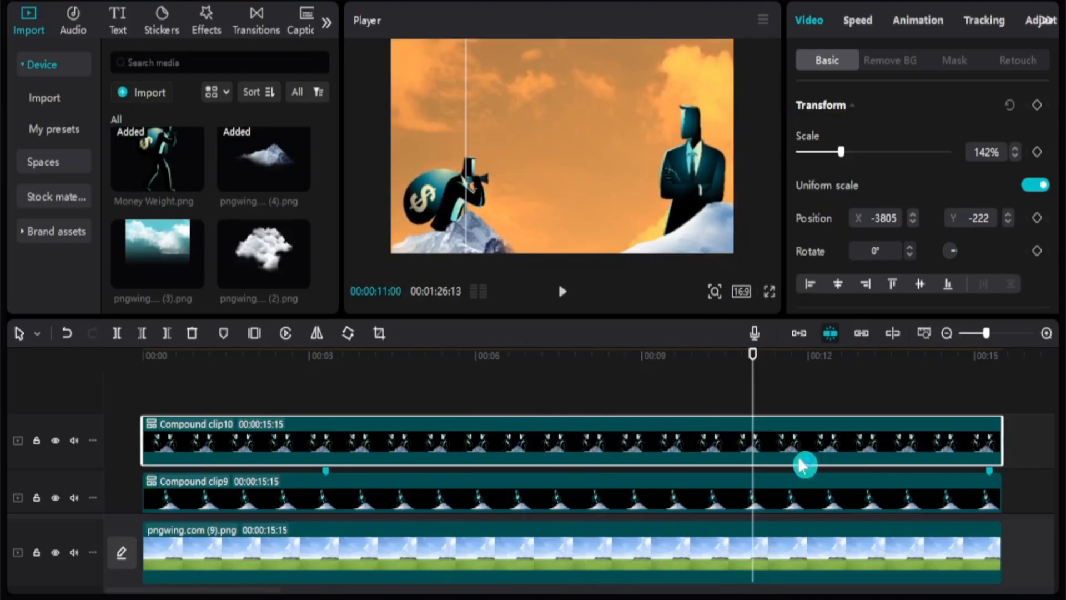
Inside the masked men's compound clip, extend both the mountain and Double mask.png to 00:00:28:16, and return to the main timeline.
scroll(840, 485, "right", 5)
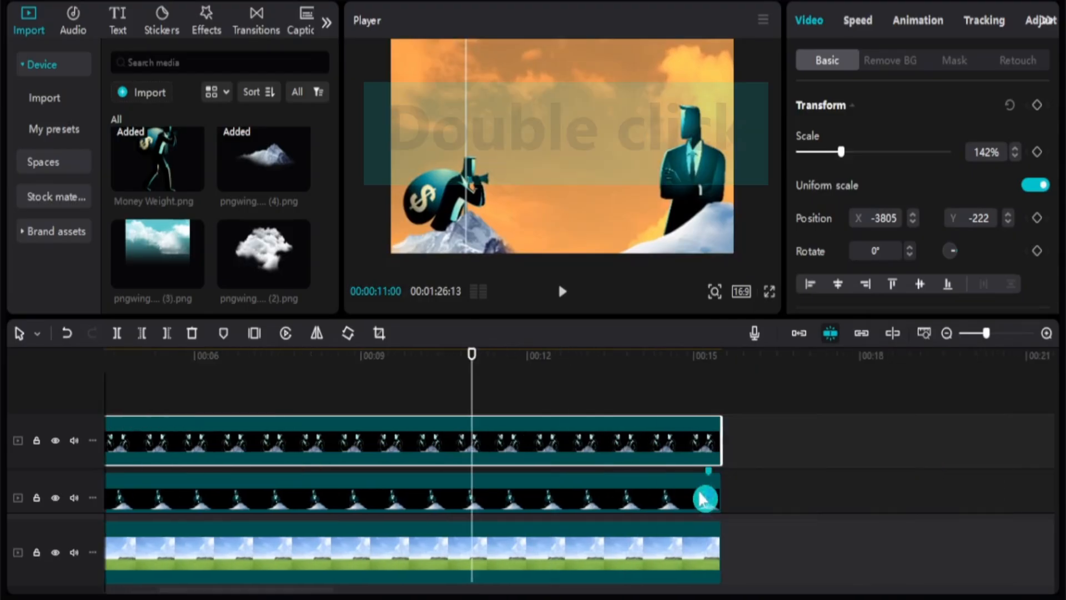
double_click(305, 443)
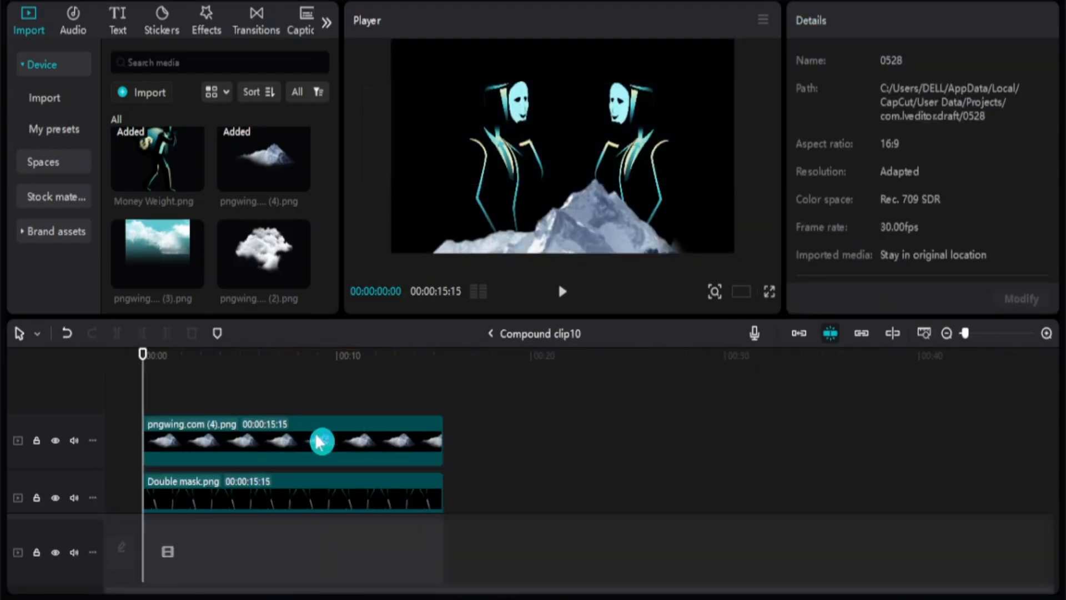
left_click_drag(435, 457, 696, 452)
left_click_drag(442, 491, 698, 489)
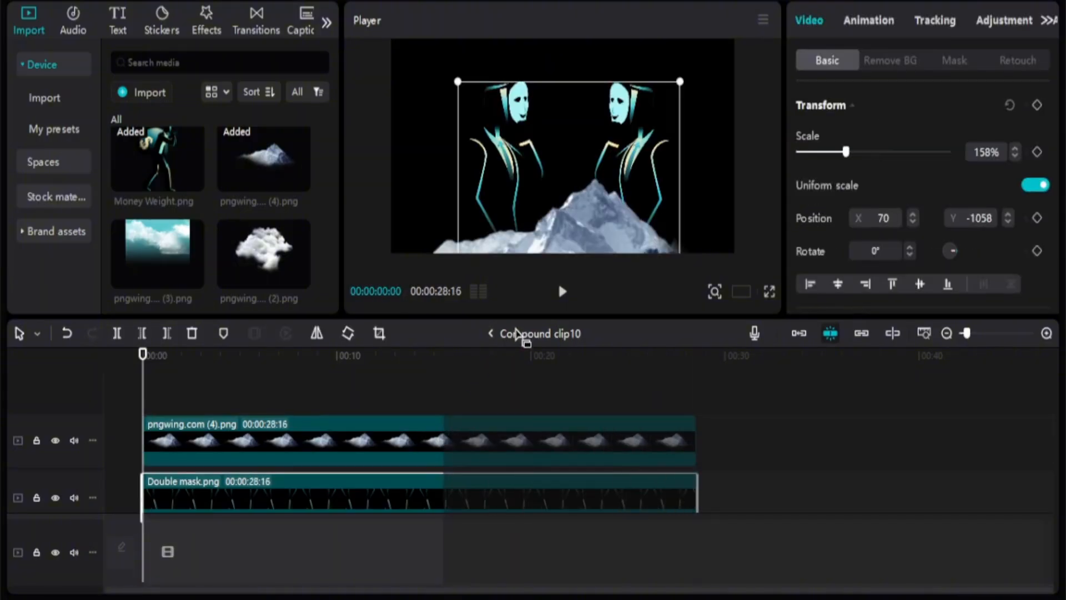
left_click(492, 333)
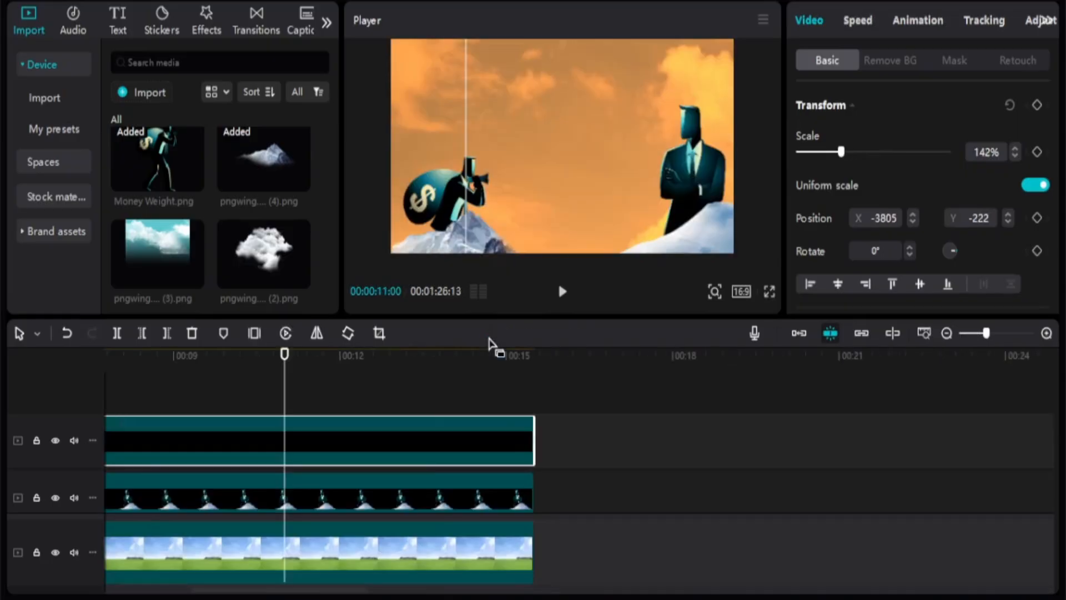
Inside the cross-armed man's compound clip, extend the snowy mountain to 00:00:28:12 and Arms Cross.png to match, and return to the main timeline.
double_click(419, 442)
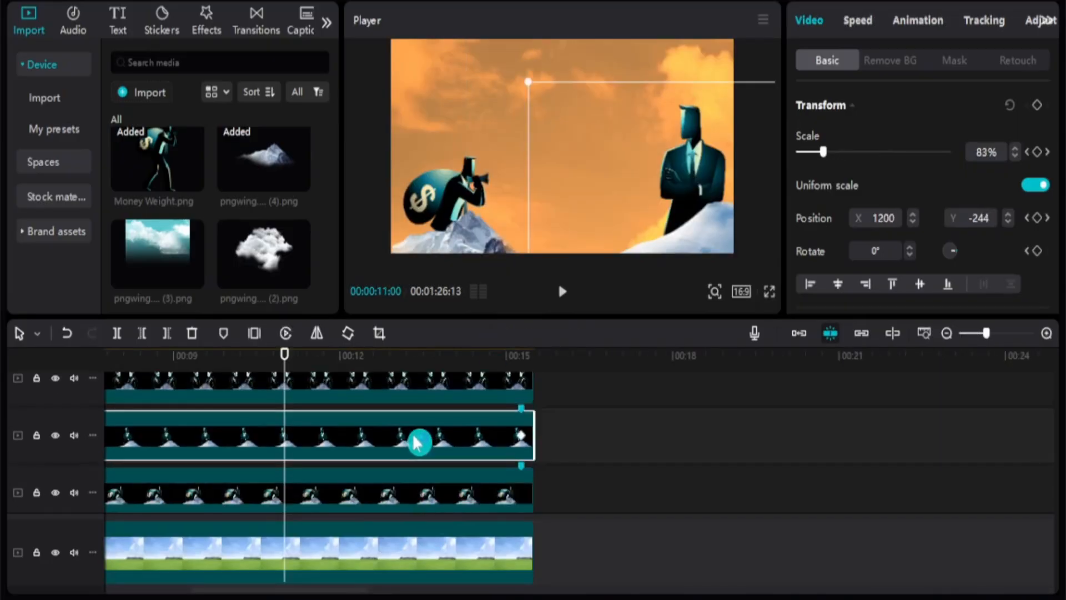
left_click_drag(443, 392, 692, 431)
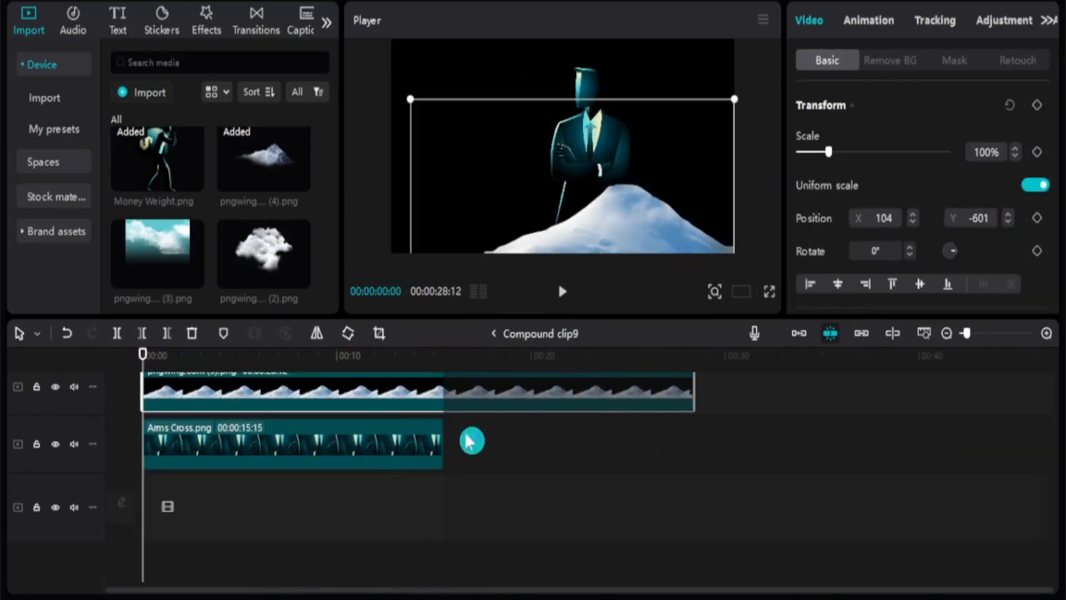
left_click_drag(442, 442, 690, 453)
left_click(497, 336)
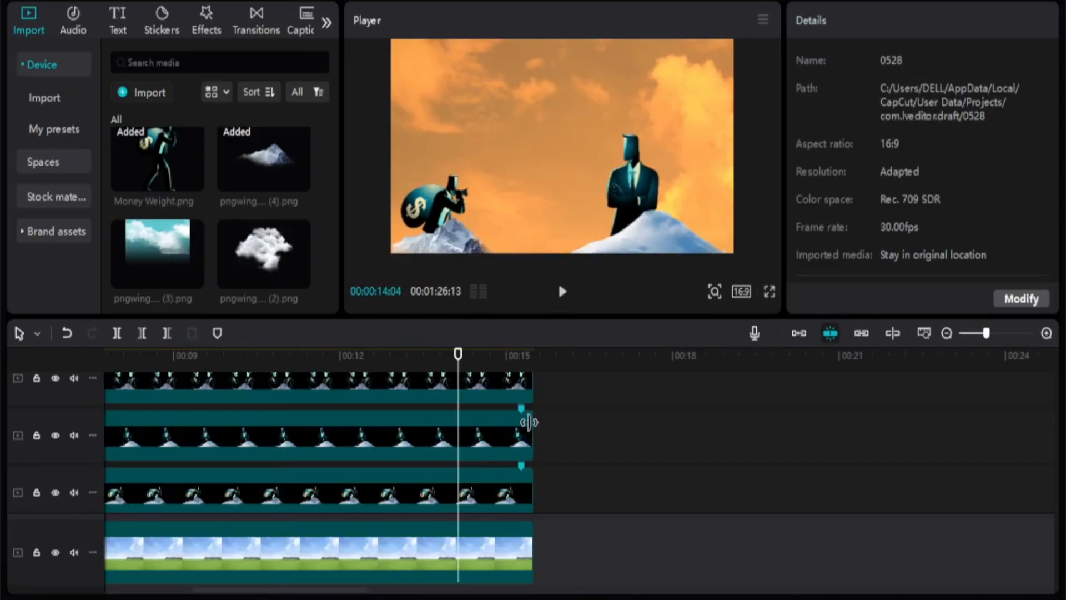
Extend the cross-armed man's compound clip to about 20 seconds and the masked men's compound clip to 00:00:20:10.
left_click_drag(529, 422, 797, 475)
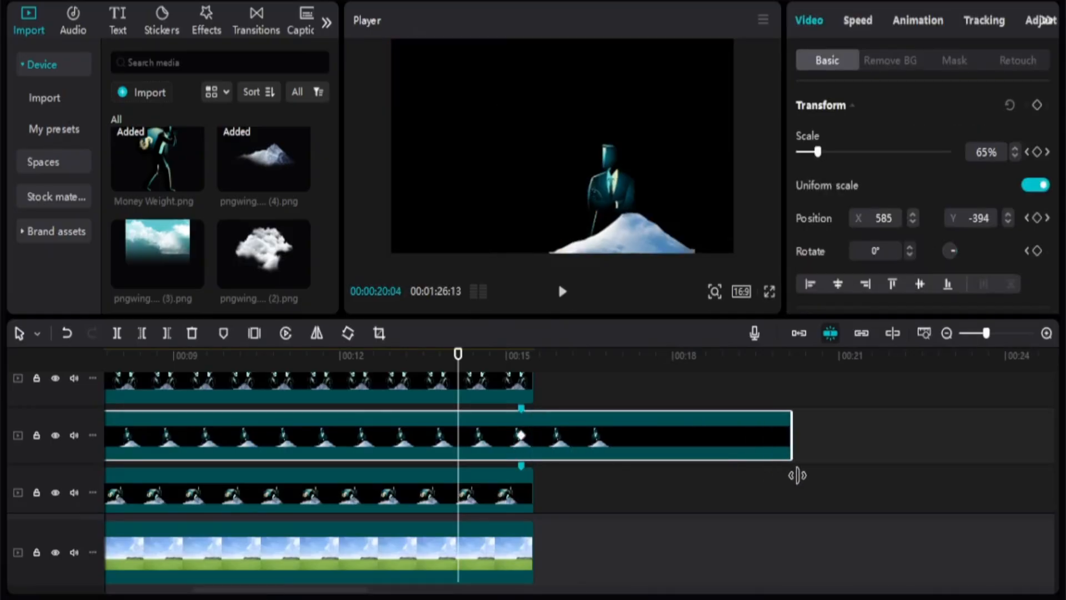
scroll(635, 511, "up", 2)
left_click_drag(533, 419, 803, 432)
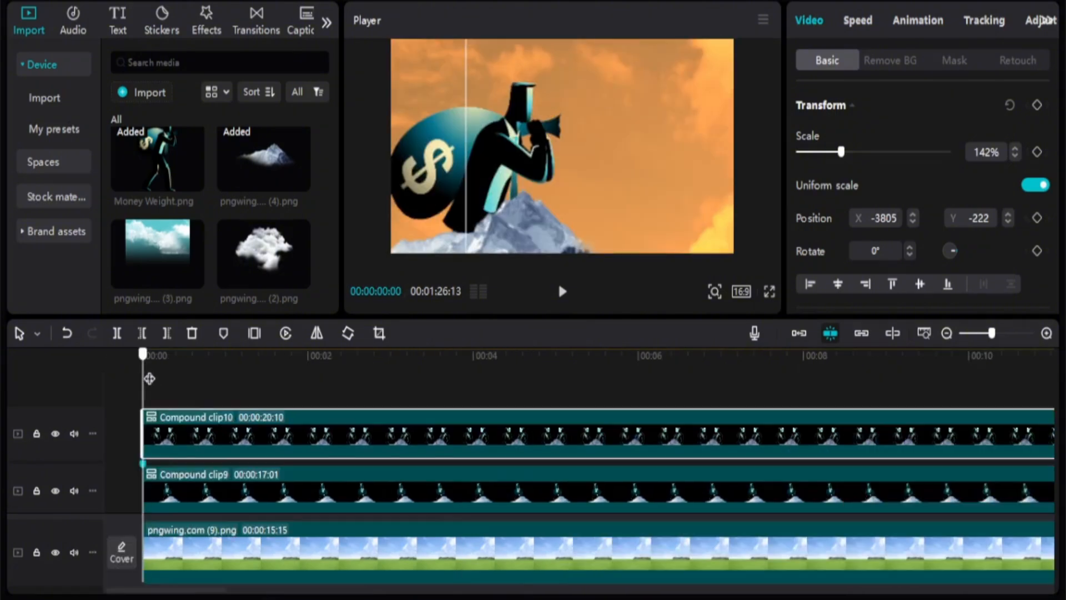
Preview the scene up to 00:00:08:03 and keyframe the scale and position of the cross-armed man's compound clip there.
left_click_drag(148, 378, 579, 469)
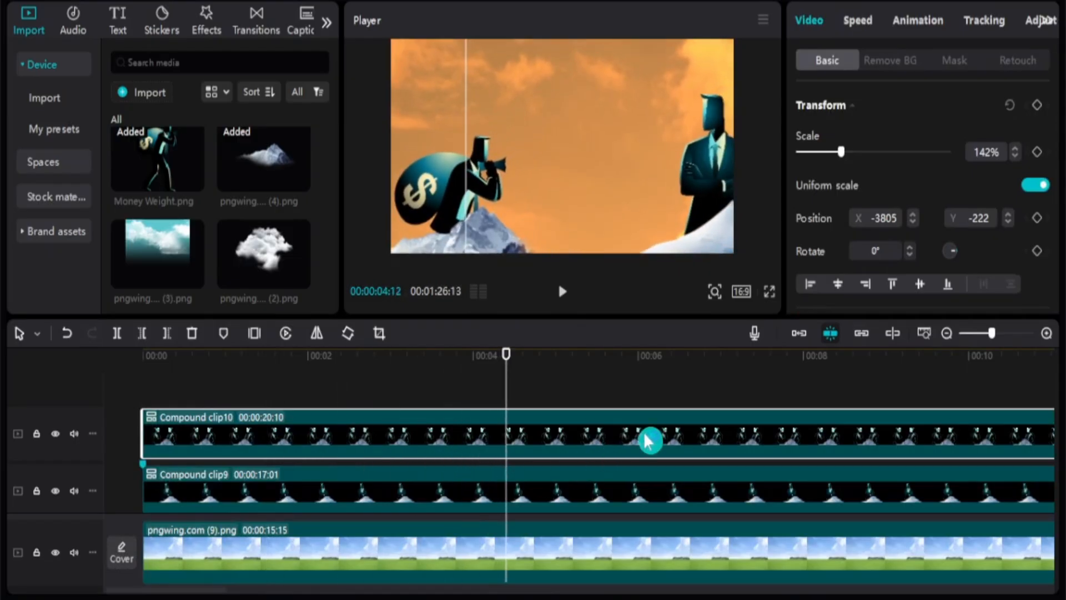
mouse_move(644, 441)
left_mouse_down()
mouse_move(562, 451)
mouse_move(707, 431)
mouse_move(795, 442)
left_mouse_up()
left_click(1044, 109)
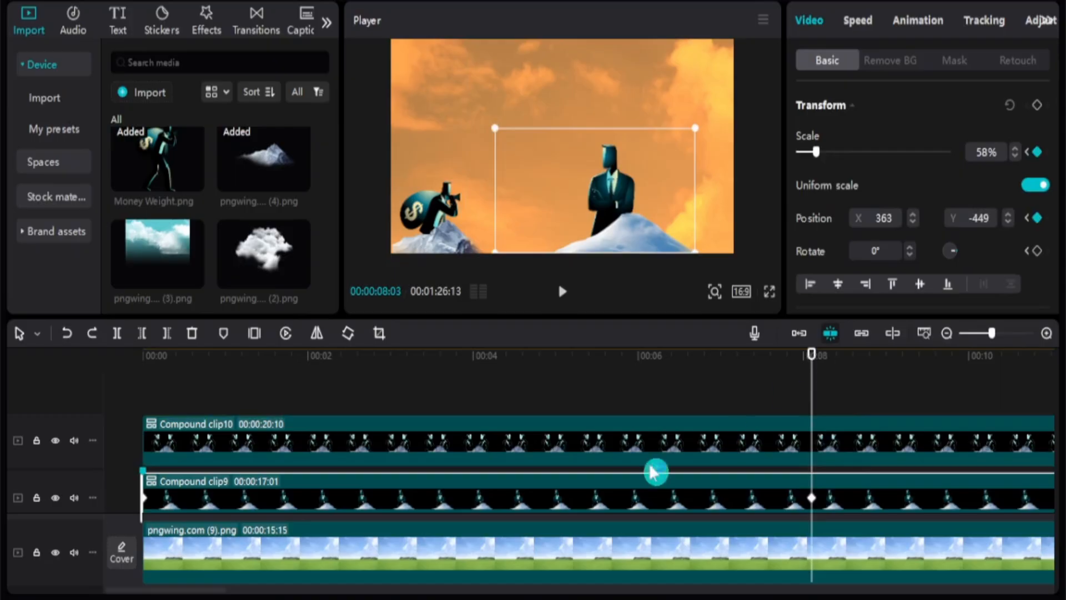
At 00:00:08:03, add a marker, keyframe the masked men's compound clip at 106% scale and position X 0, Y 110, and preview the movement.
left_click(223, 333)
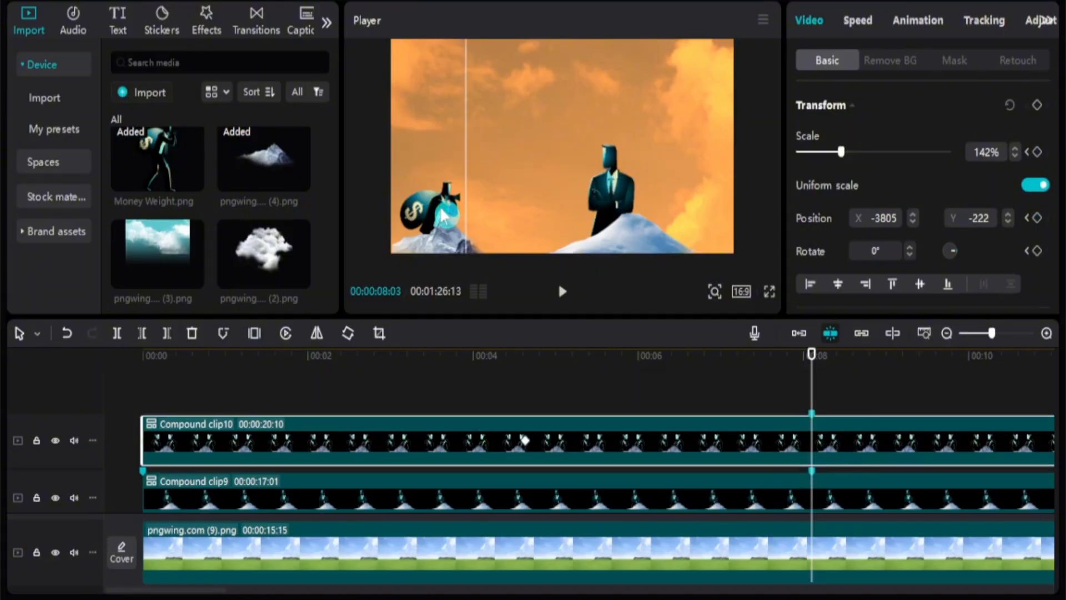
left_click_drag(442, 215, 630, 222)
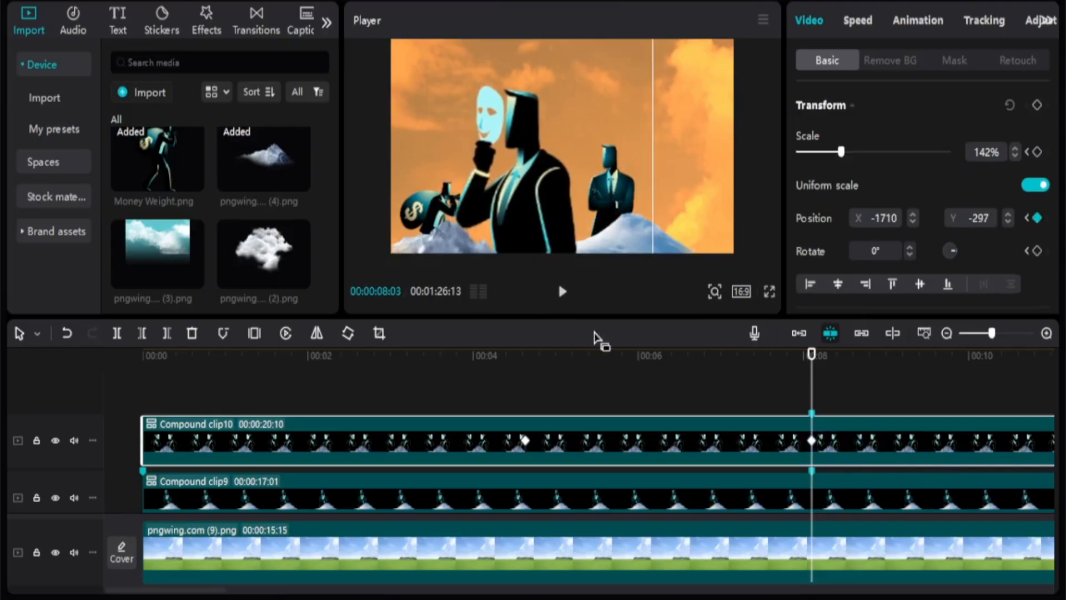
left_click_drag(518, 241, 590, 182)
left_click_drag(715, 186, 719, 236)
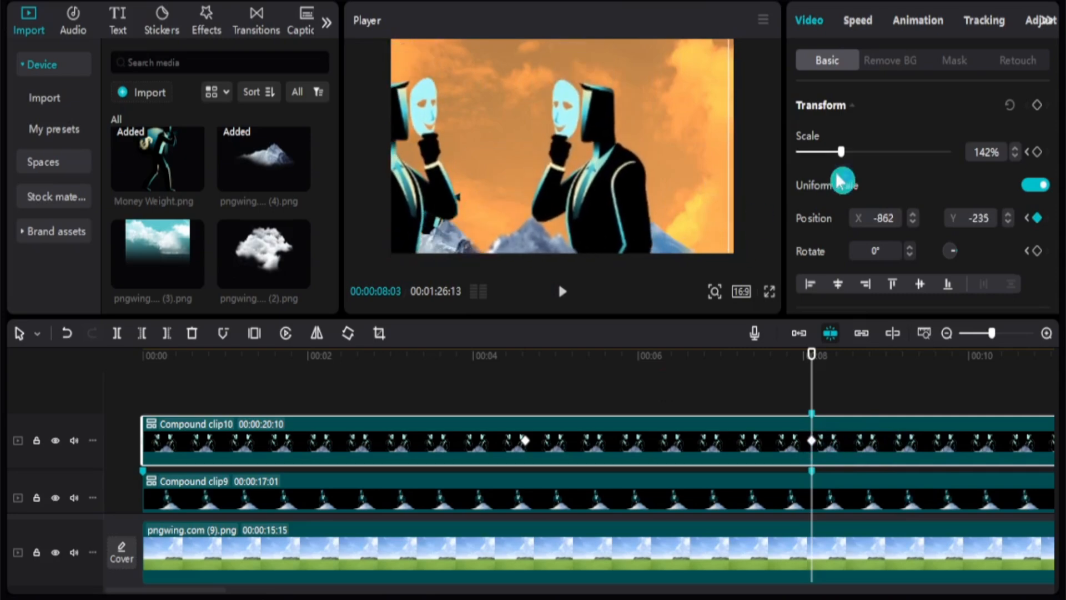
left_click_drag(847, 159, 834, 154)
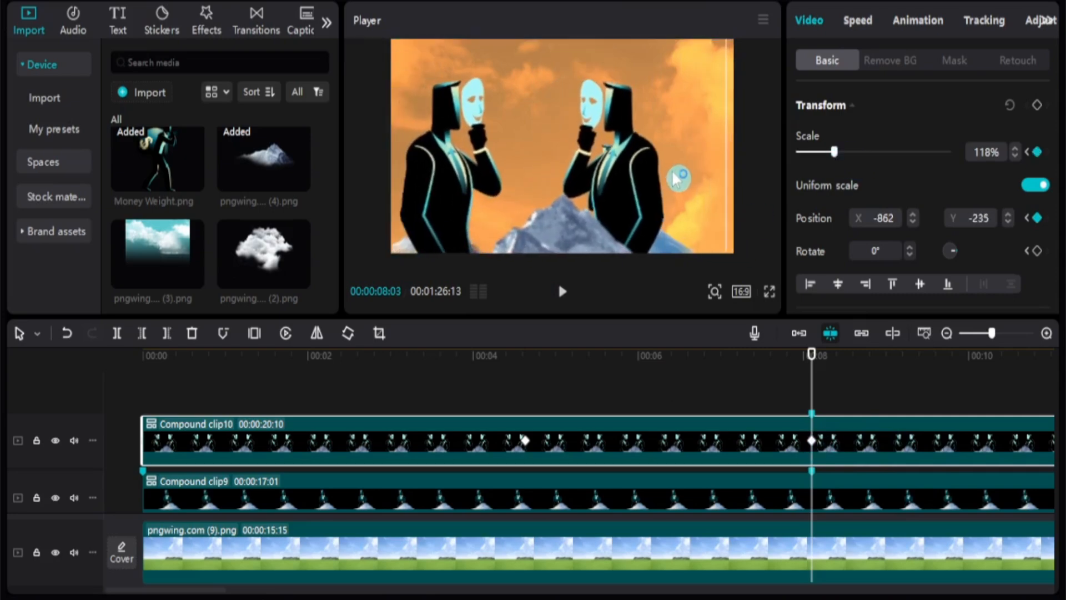
left_click_drag(704, 181, 711, 185)
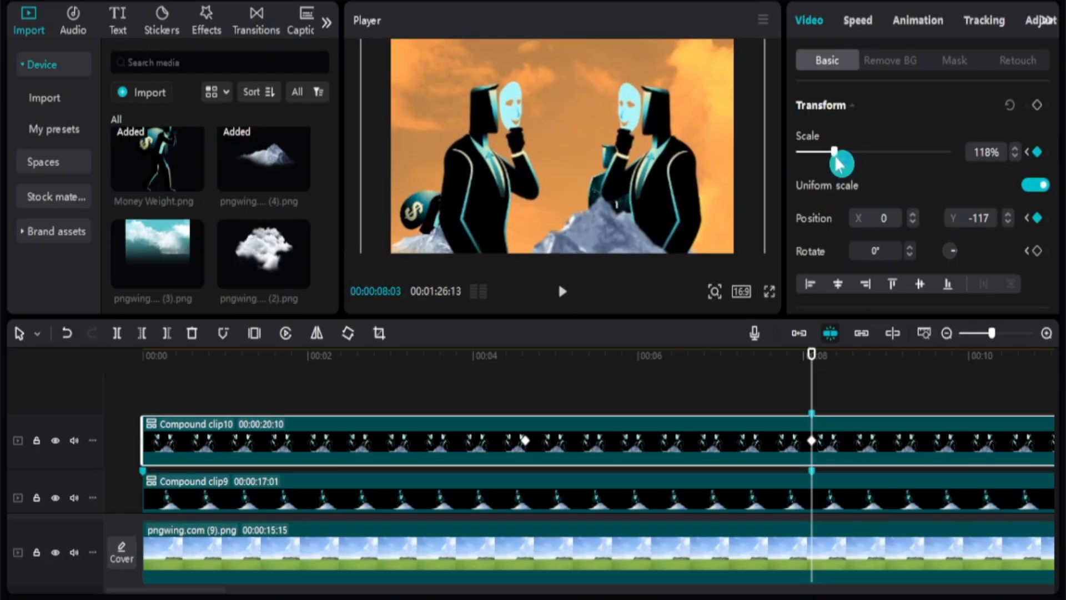
left_click_drag(834, 161, 830, 159)
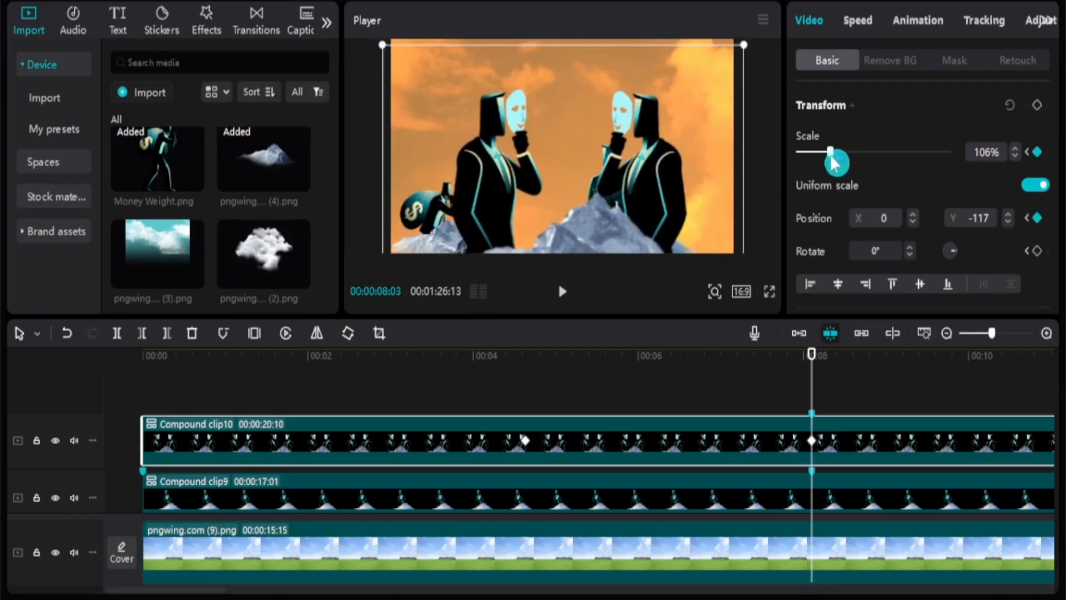
left_click_drag(565, 205, 568, 209)
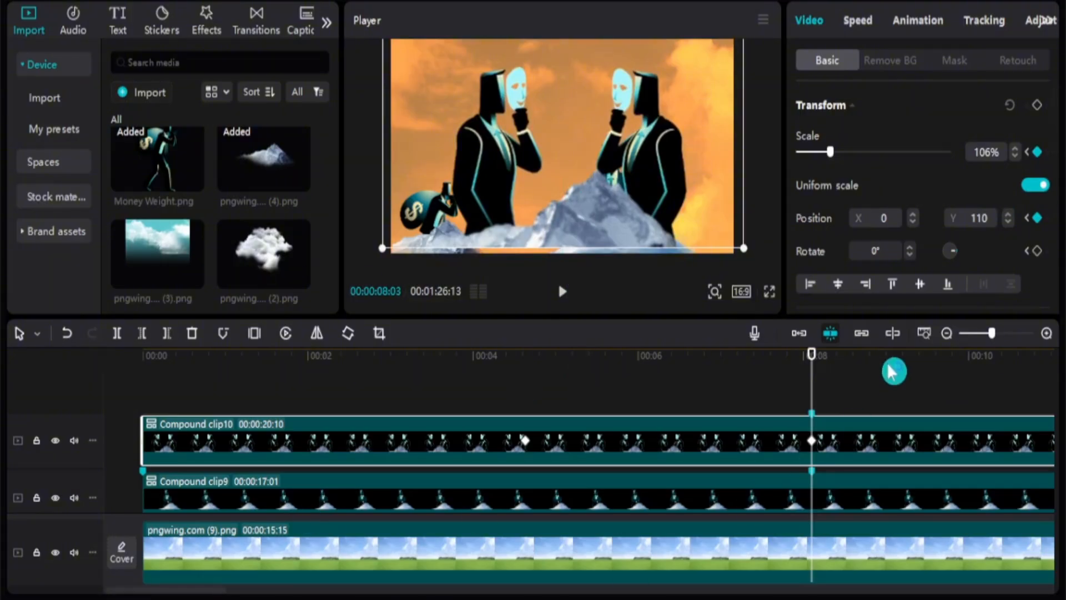
key("Home")
left_click(561, 292)
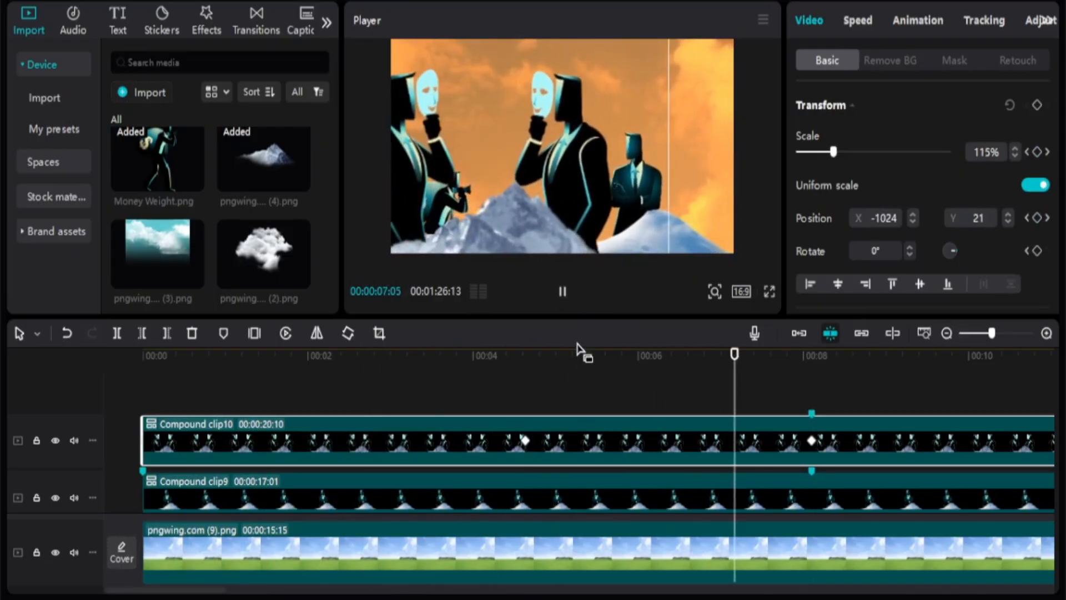
left_click(563, 291)
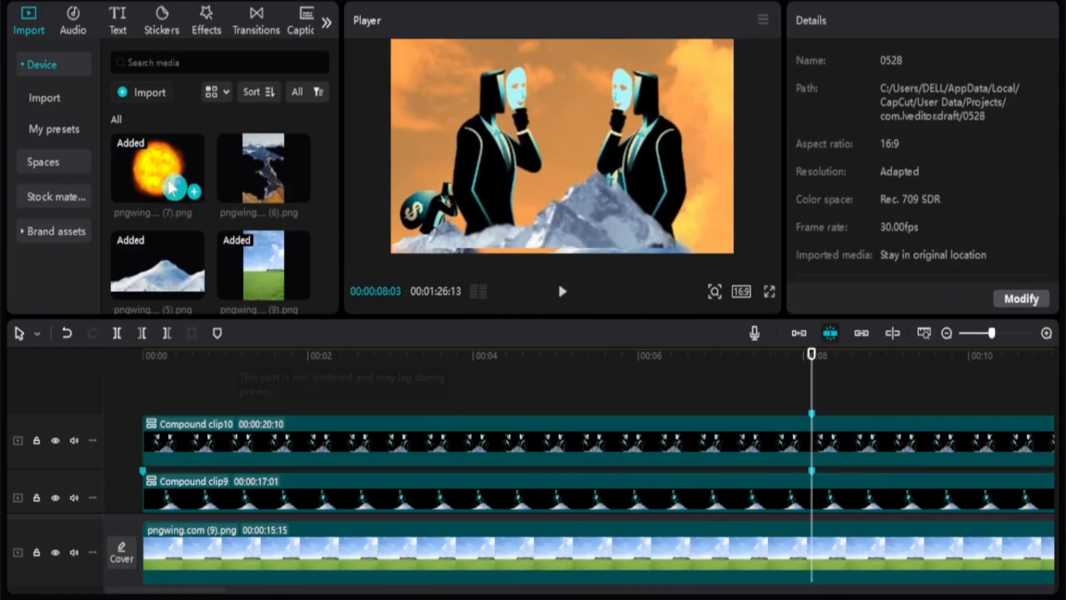
Add the sun image pngwing.com (7).png above the sky from the start to 00:00:15:15 and hide the compound clip tracks.
left_click_drag(172, 189, 137, 391)
left_click(562, 478)
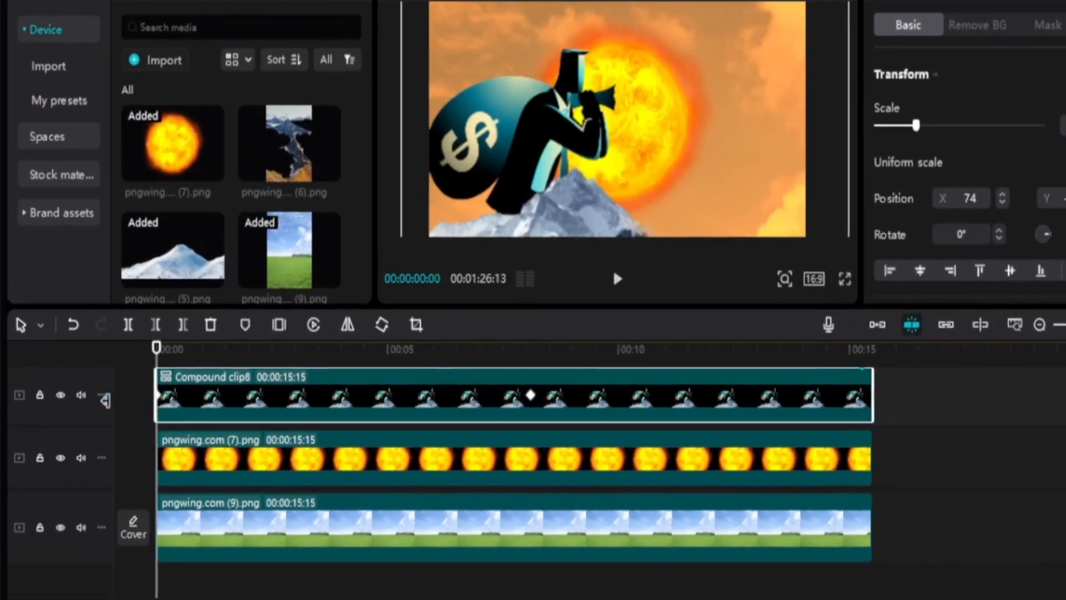
left_click(60, 395)
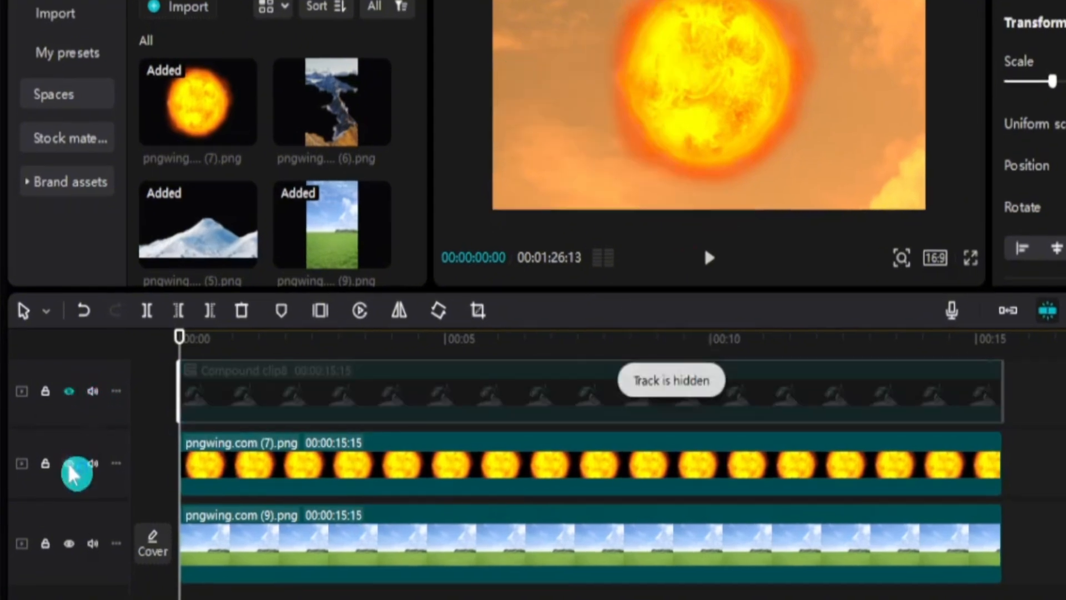
left_click(70, 466)
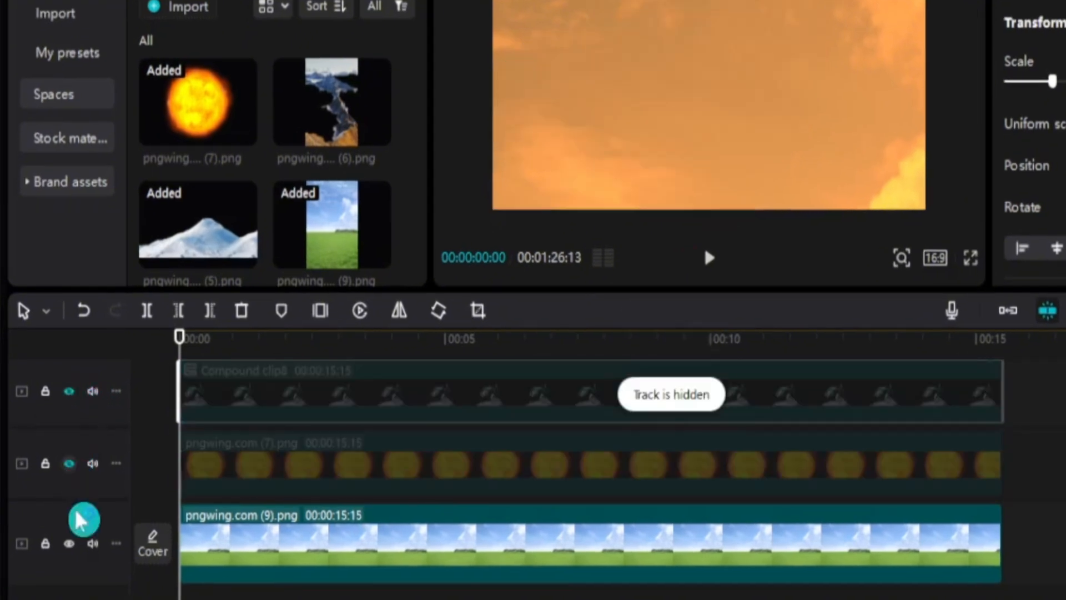
left_click(70, 465)
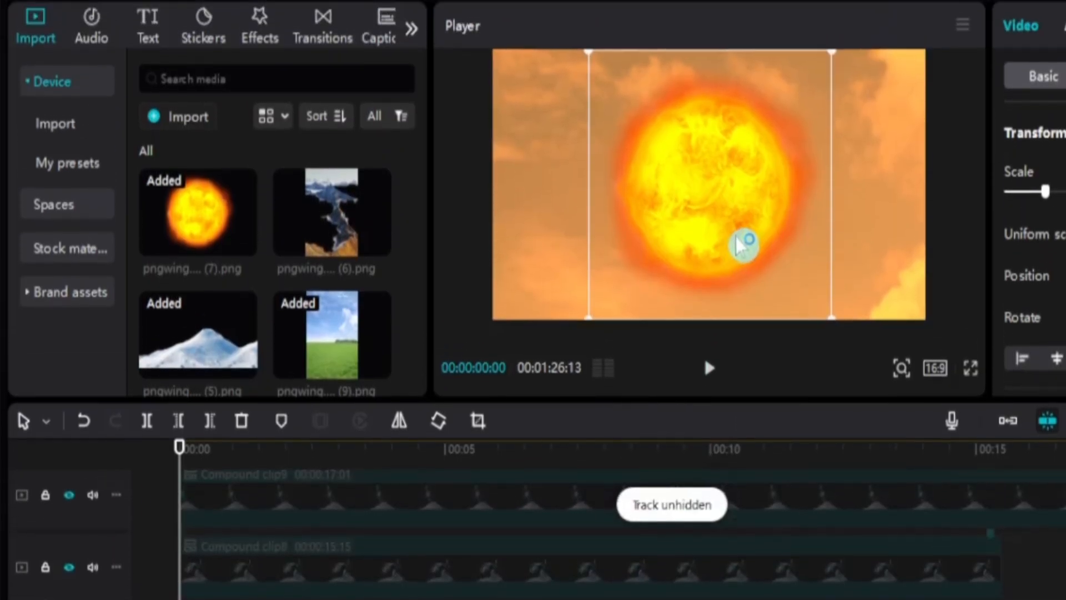
Keyframe the sun at the start with 72% scale, X 1378, Y 905, and at 00:00:15:08 with 48% scale, X 0, Y 695.
left_click_drag(831, 52, 766, 161)
left_click_drag(752, 205, 897, 76)
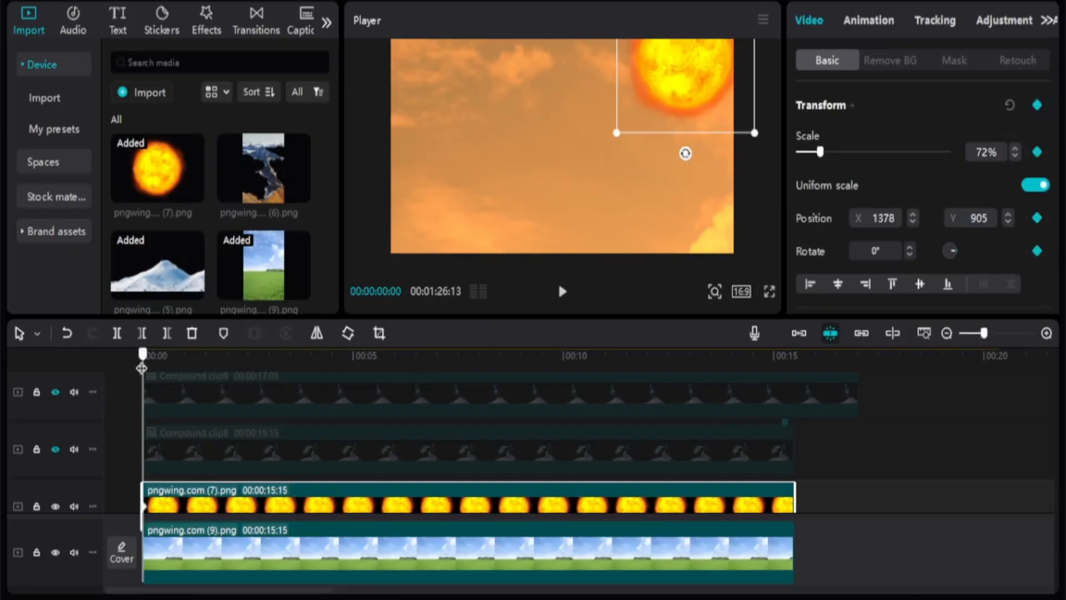
left_click_drag(140, 359, 784, 411)
scroll(768, 461, "down", 2)
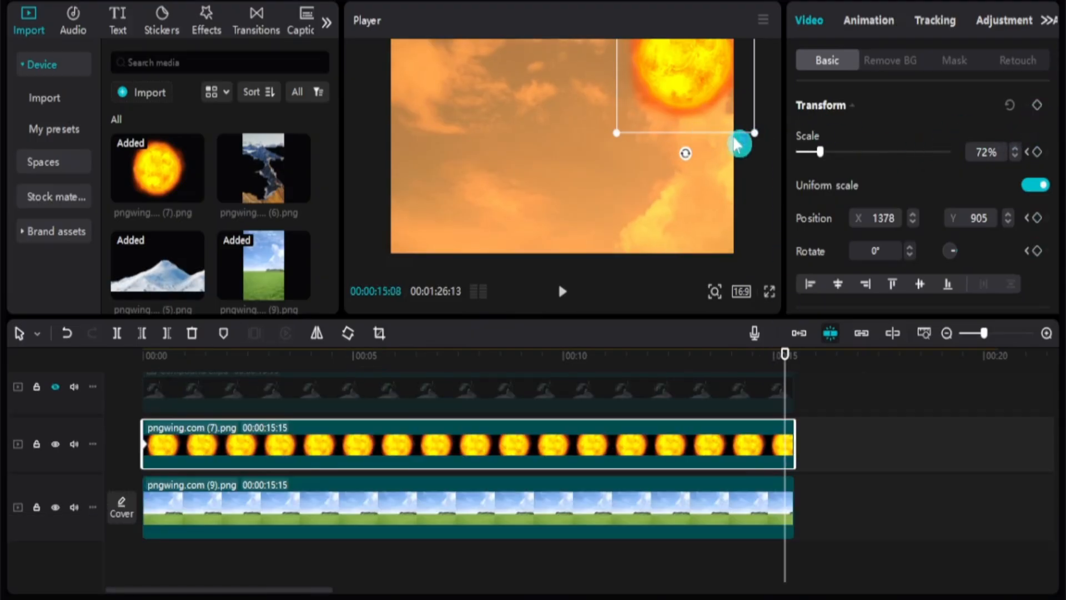
left_click_drag(754, 133, 619, 121)
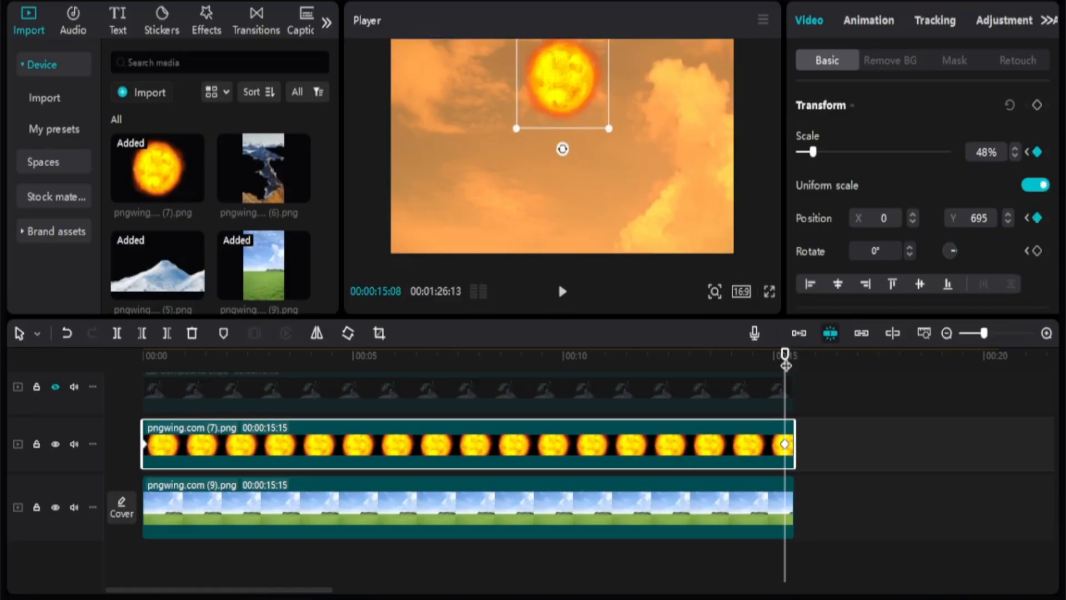
left_click_drag(785, 360, 107, 411)
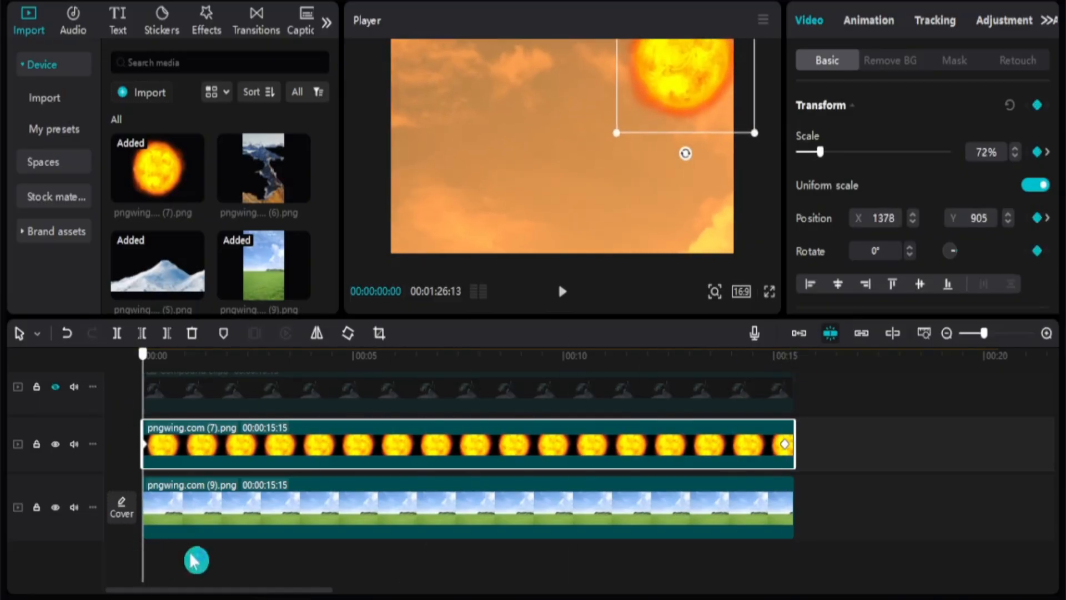
Find the Steam video effect, add it above the sun at the start, and extend it to the sun clip's end.
left_click_drag(194, 561, 566, 592)
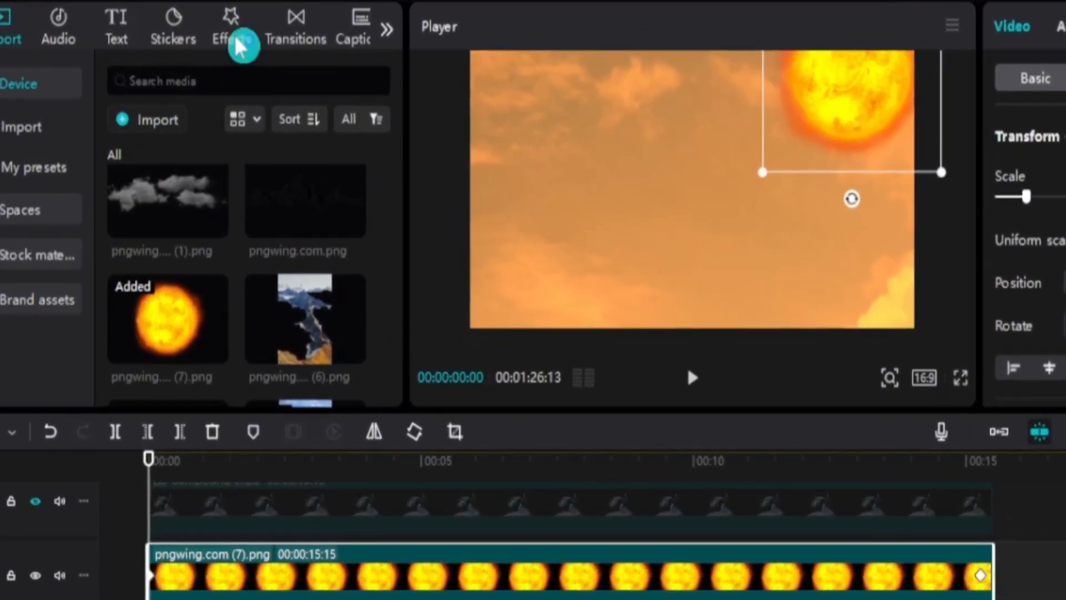
left_click(238, 44)
left_click(195, 86)
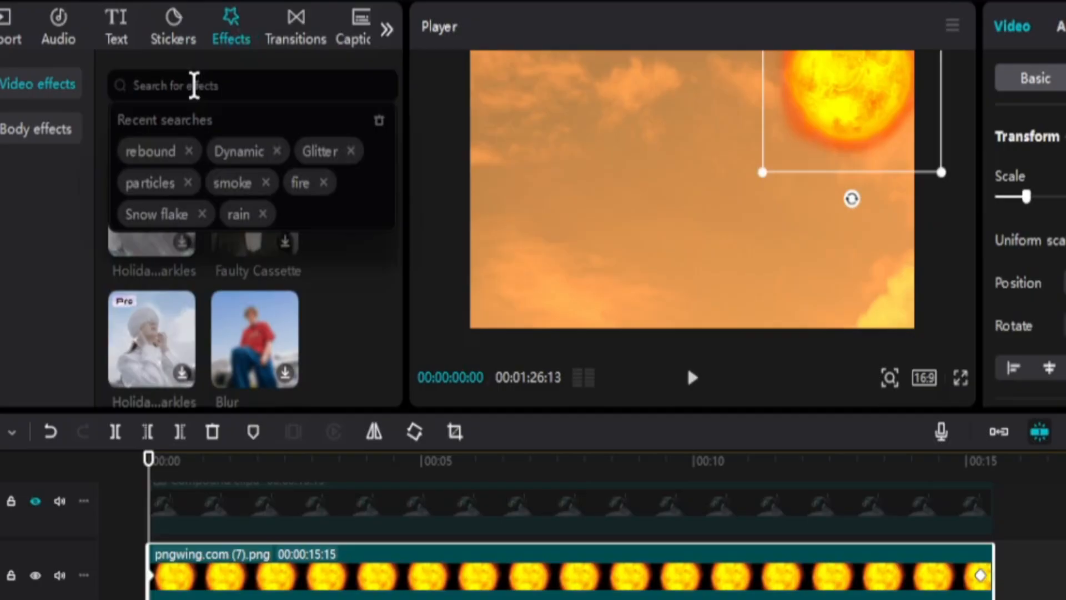
type("steam")
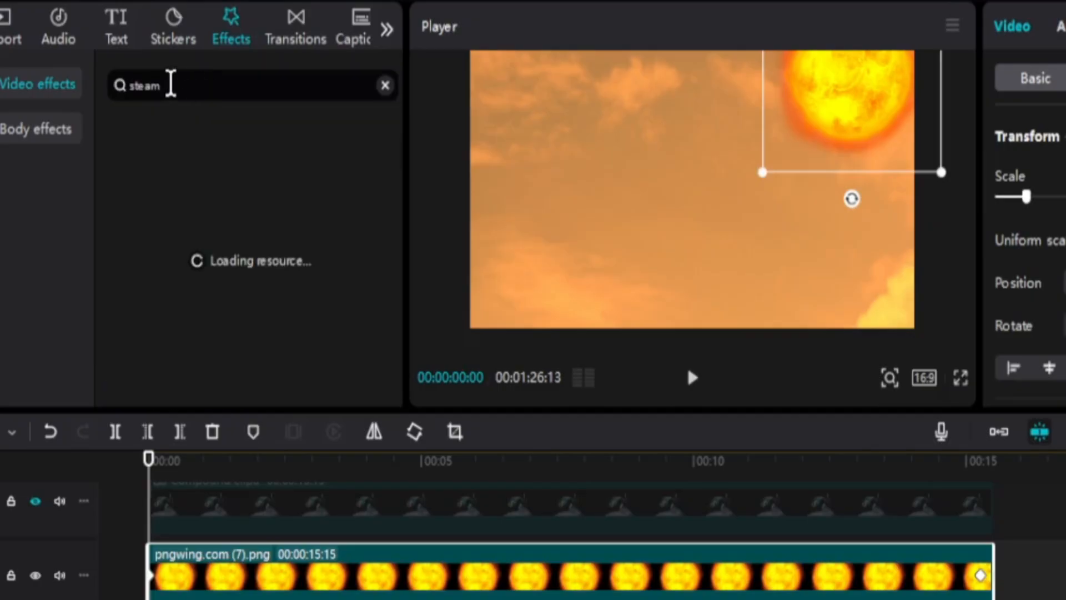
left_click(136, 218)
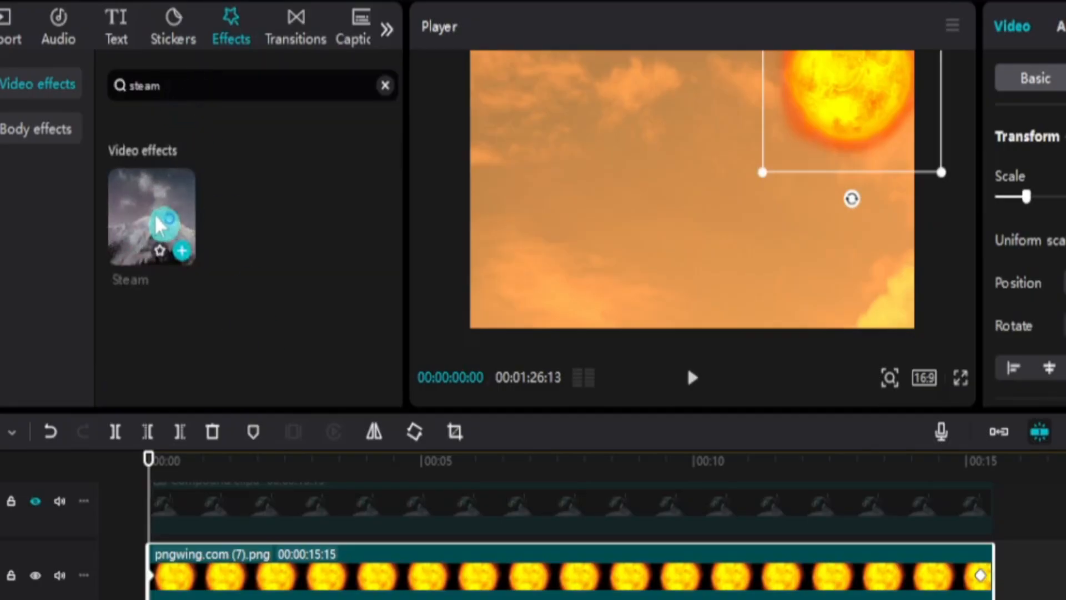
left_click_drag(136, 218, 196, 559)
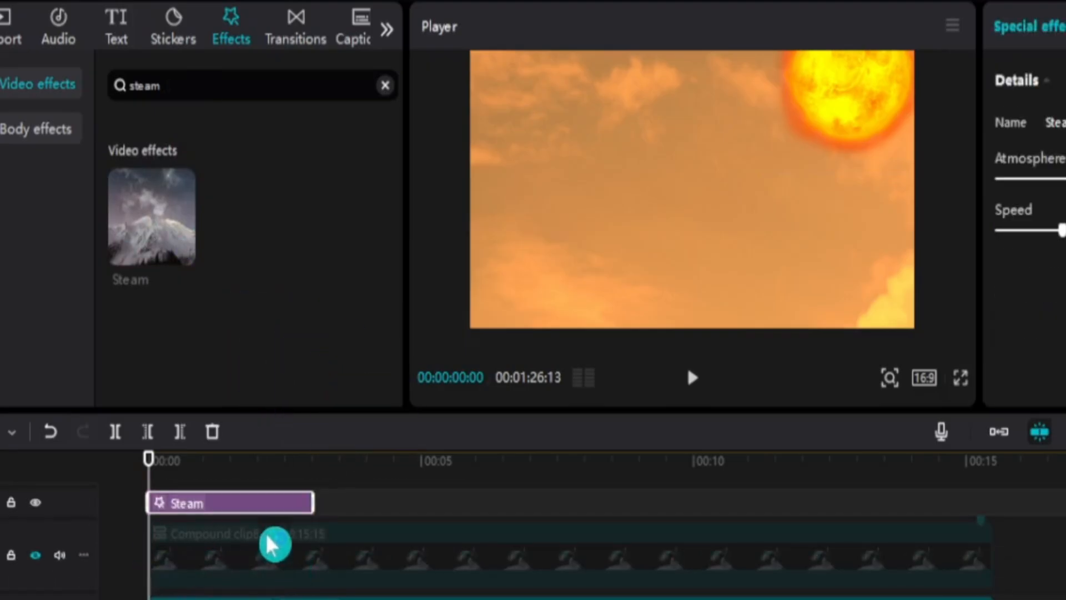
left_click_drag(312, 575, 991, 572)
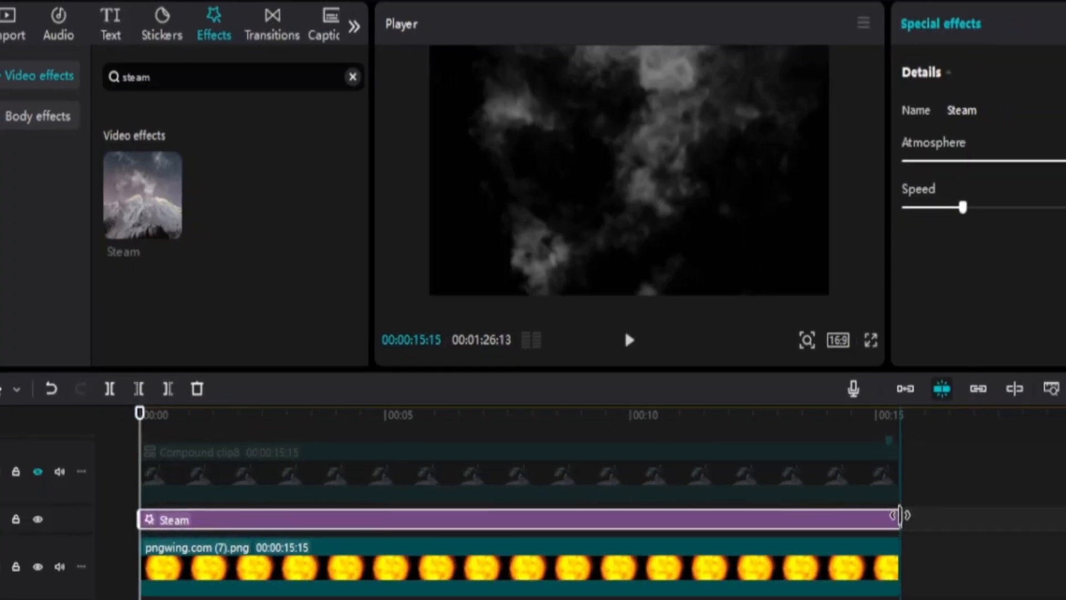
Set the Steam effect's atmosphere and speed to 10.
left_click(191, 567)
left_click(1048, 124)
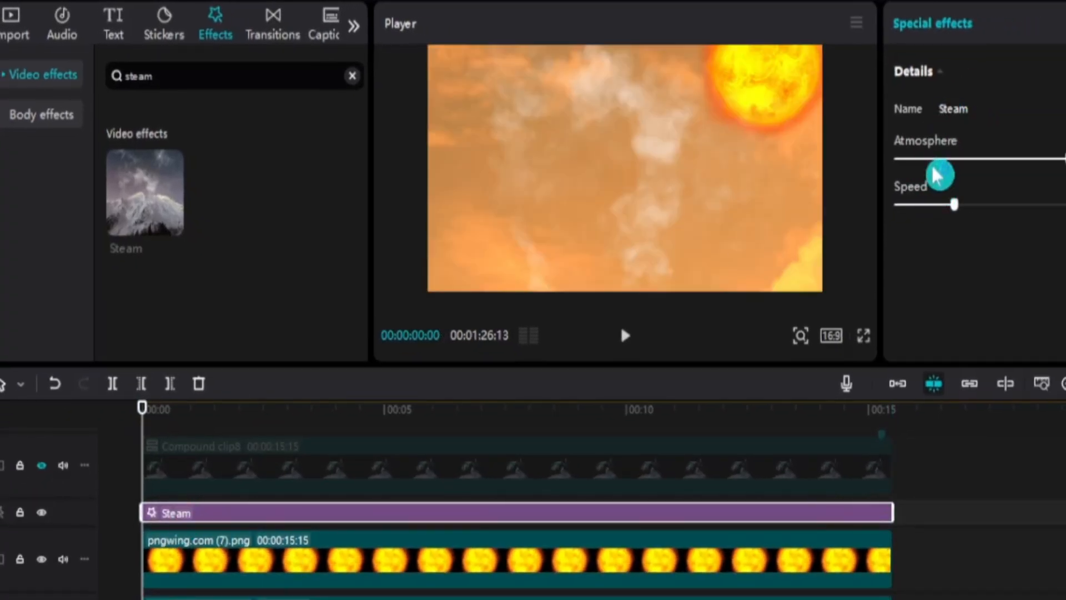
left_click_drag(935, 160, 914, 160)
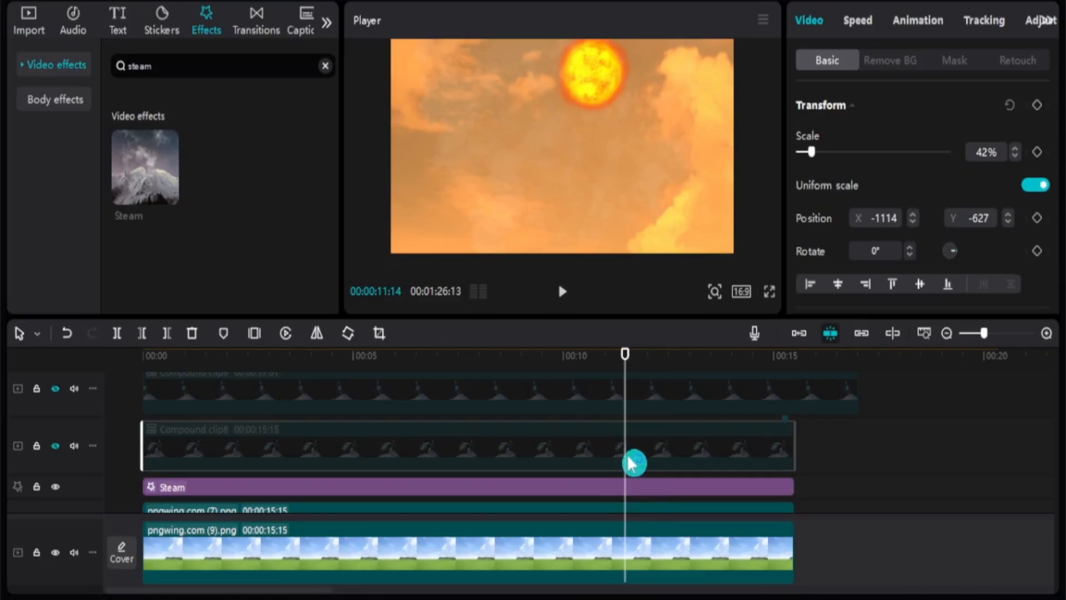
Unhide the tracks of the money-bag man, the cross-armed man and the masked men.
scroll(217, 498, "down", 1)
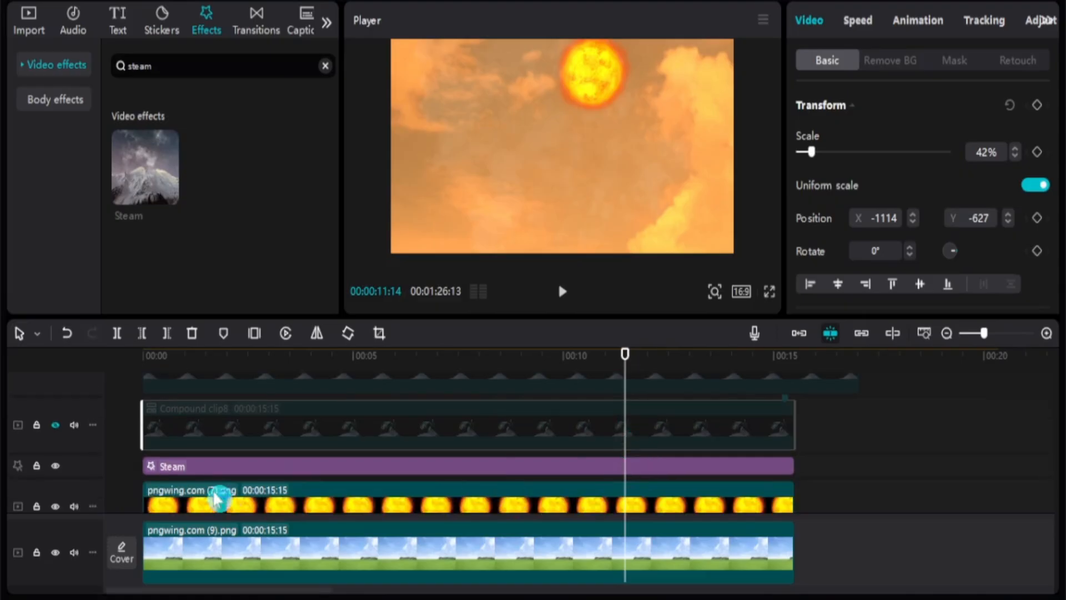
left_click(61, 428)
scroll(66, 454, "up", 4)
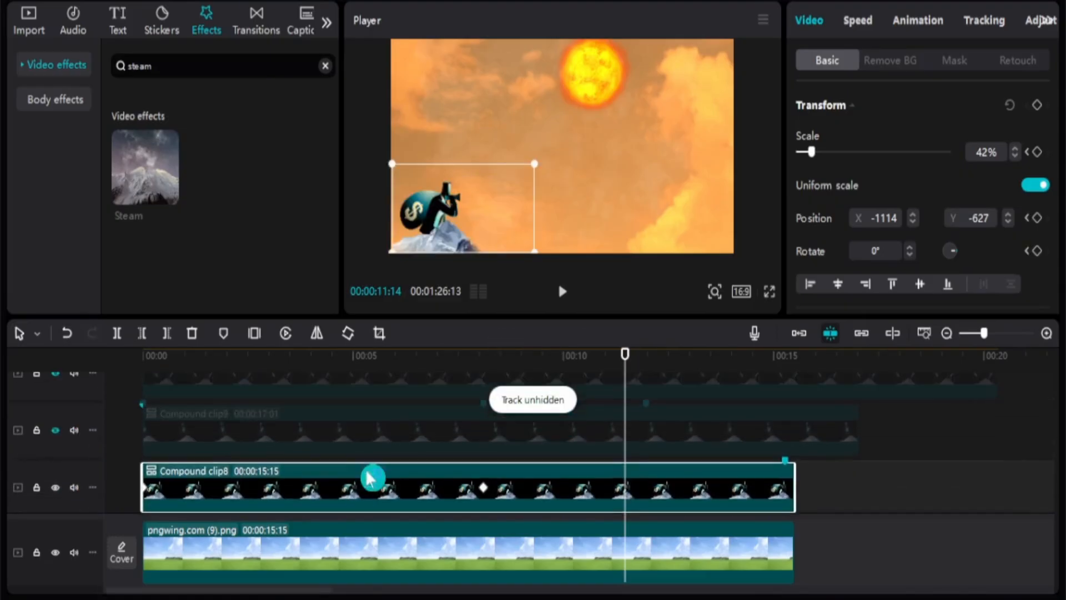
left_click(62, 452)
left_click(58, 395)
scroll(600, 483, "down", 1)
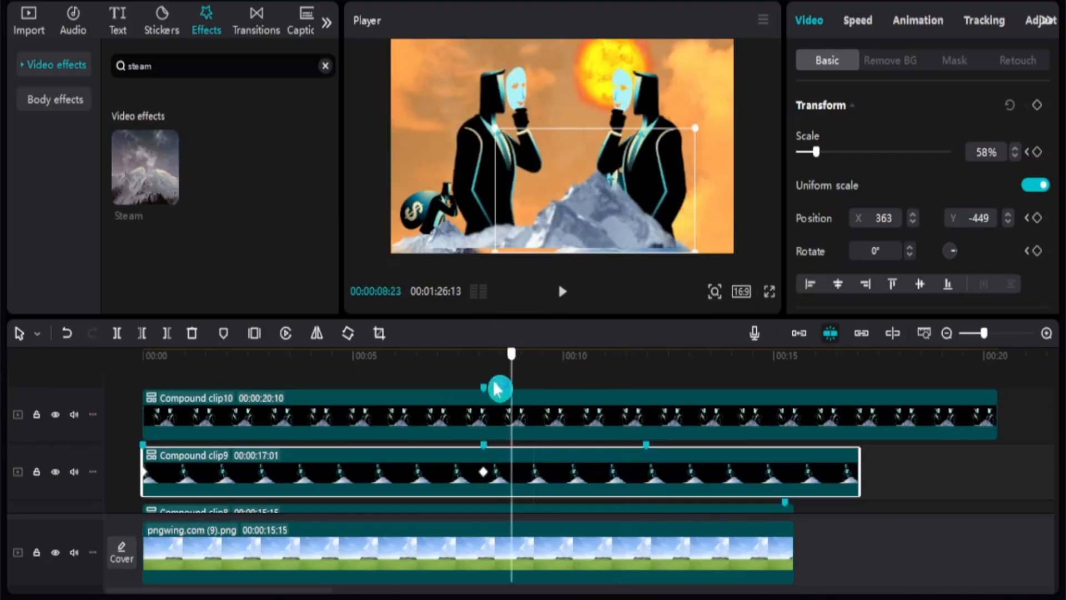
Bring the end keyframes of the sun and the sky back to the marker time at 00:00:08:03.
mouse_move(495, 388)
left_mouse_down()
mouse_move(449, 391)
mouse_move(484, 390)
left_mouse_up()
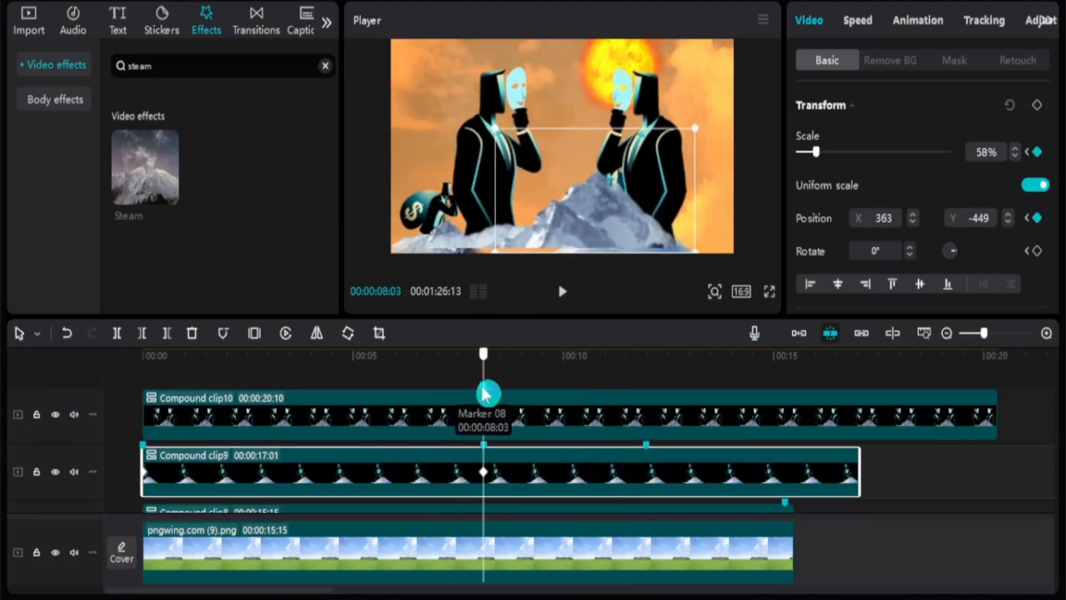
scroll(571, 460, "down", 3)
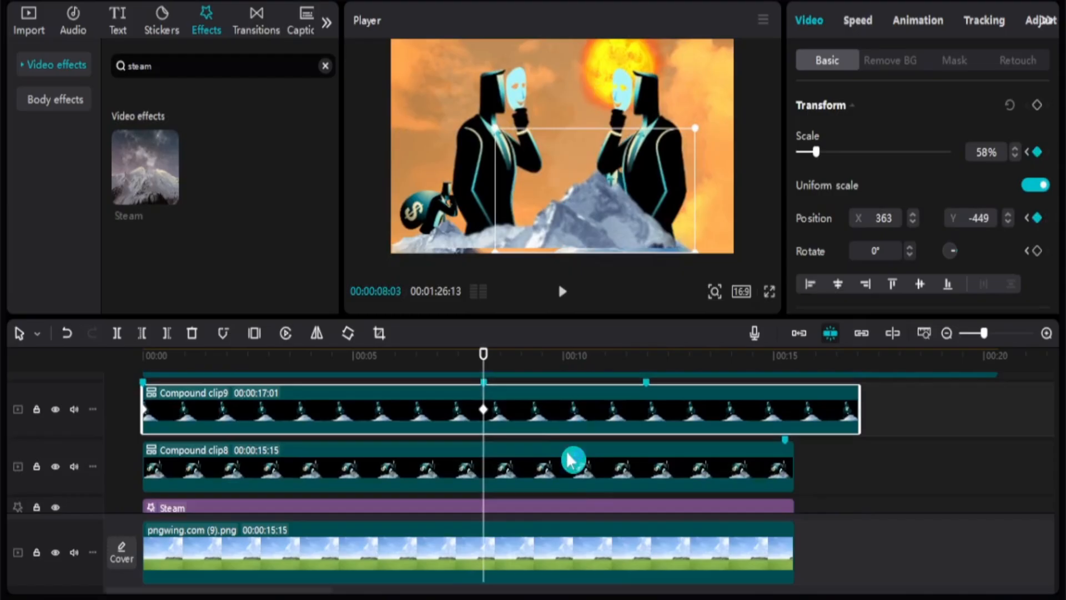
scroll(594, 492, "down", 3)
left_click(597, 485)
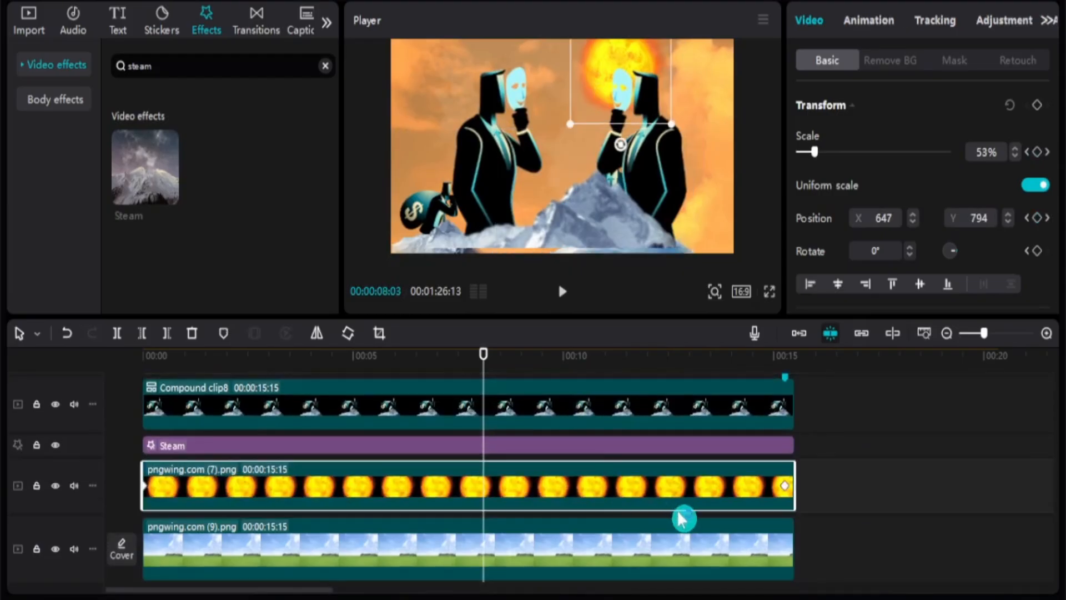
left_click(784, 489)
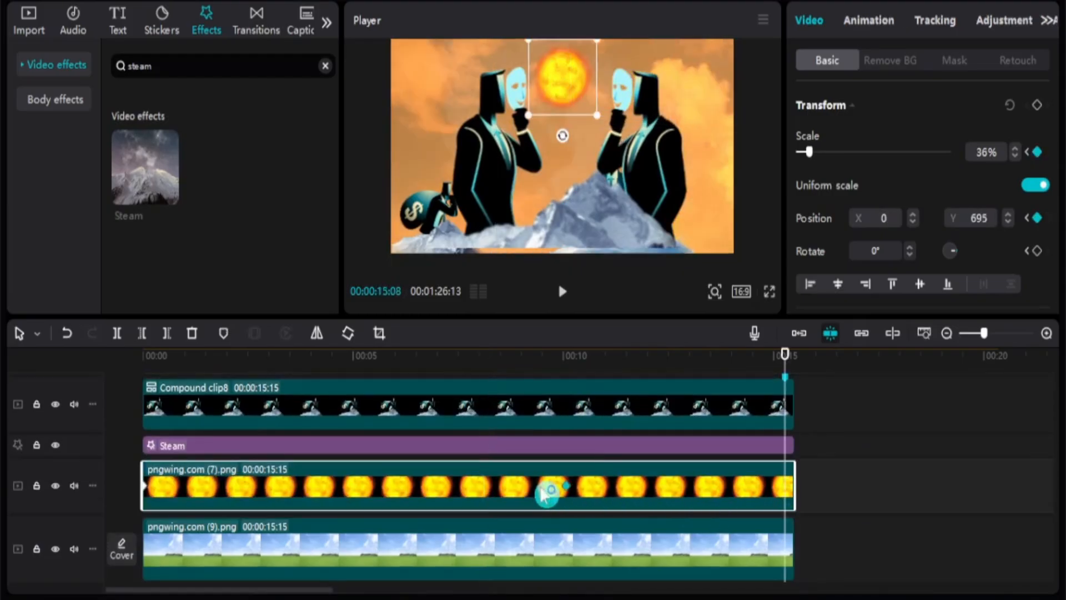
left_click(477, 487)
scroll(539, 481, "down", 1)
left_click(550, 520)
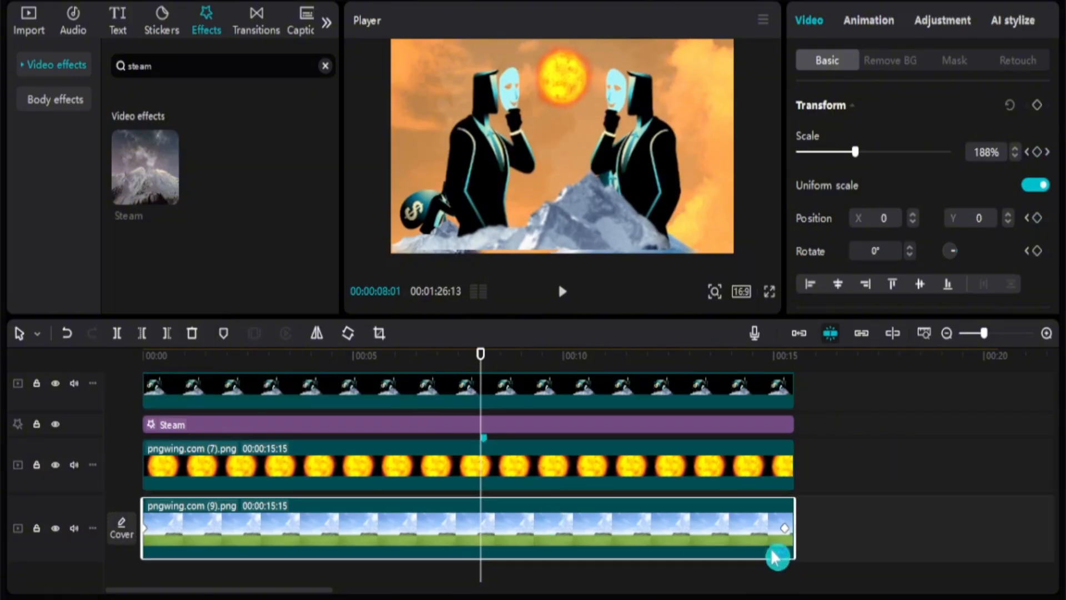
left_click(785, 530)
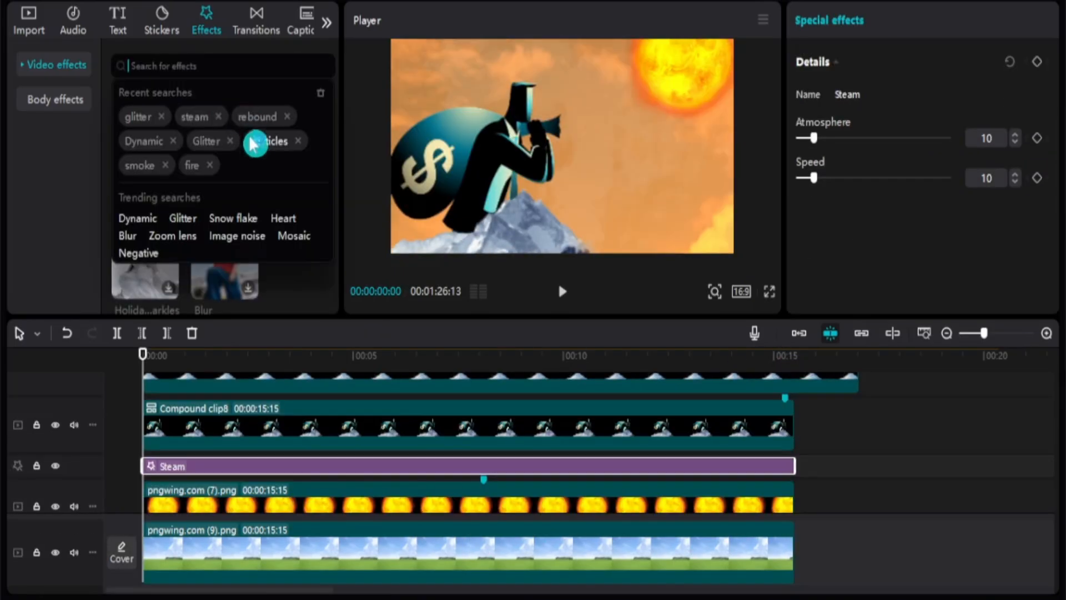
Search for glitter effects, add Gold Glitter 2 above the masked men's clip from the start, and extend it to the marker at 00:00:08:03.
left_click(145, 120)
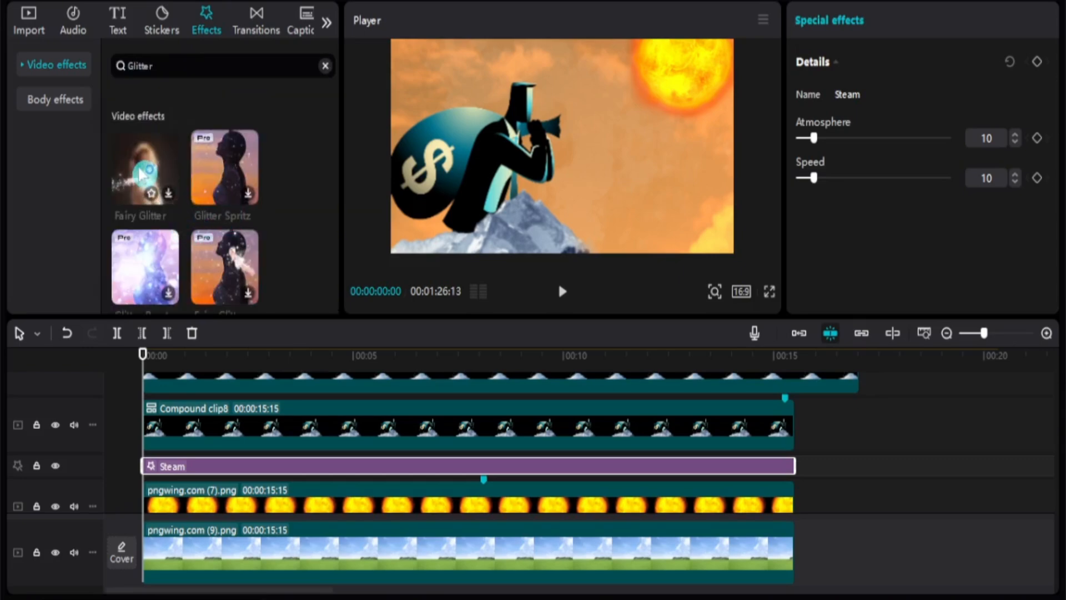
scroll(142, 175, "down", 5)
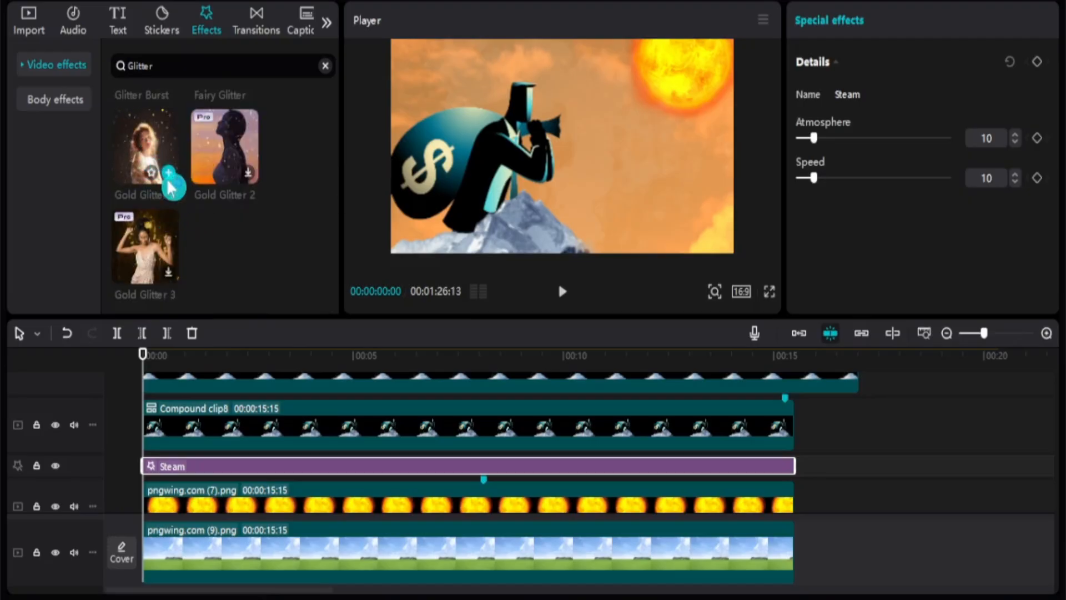
scroll(228, 419, "up", 3)
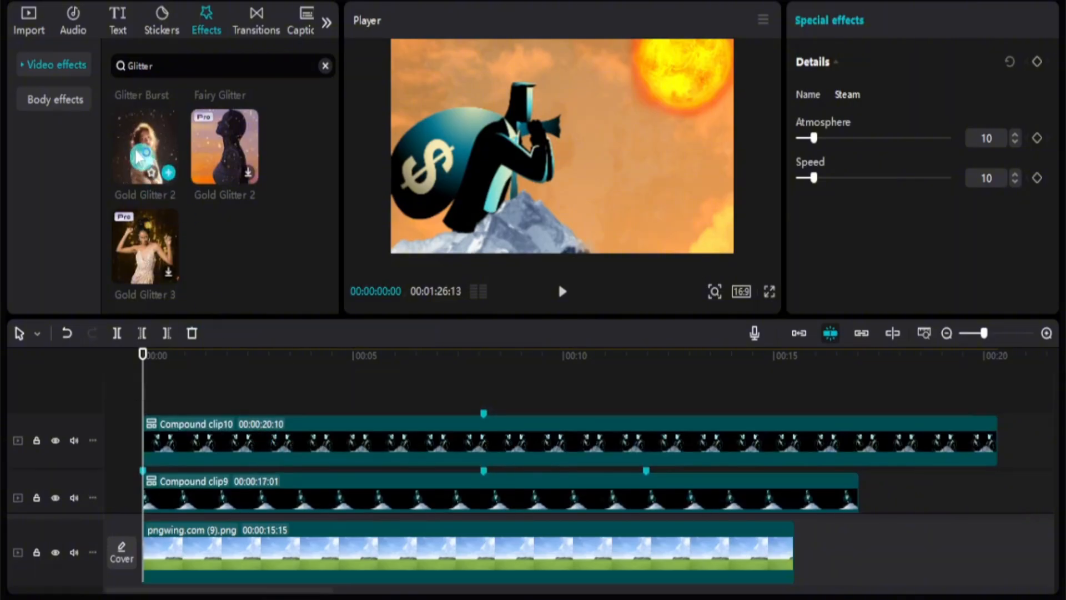
left_click_drag(147, 118, 486, 471)
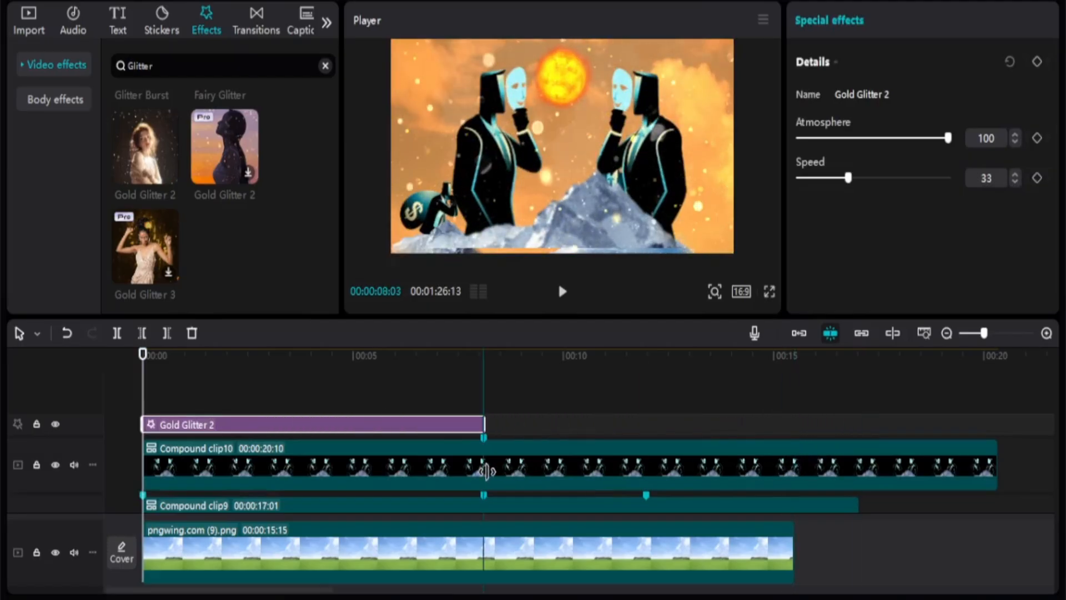
Set the Gold Glitter 2 effect's atmosphere to 20 and speed to 10, and play the scene from the start.
left_click_drag(422, 412, 234, 413)
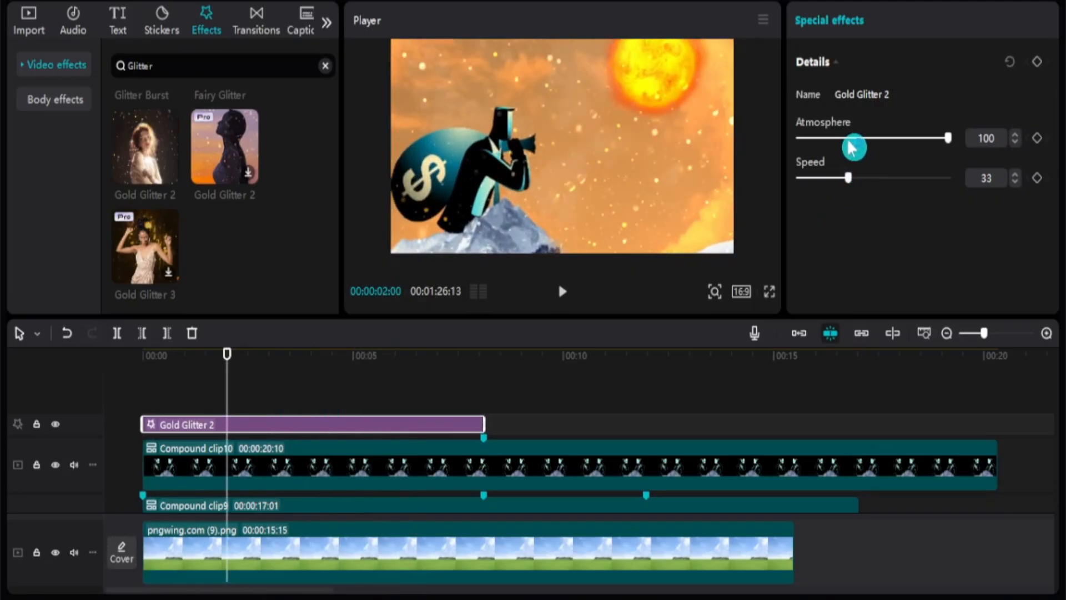
left_click_drag(852, 147, 836, 146)
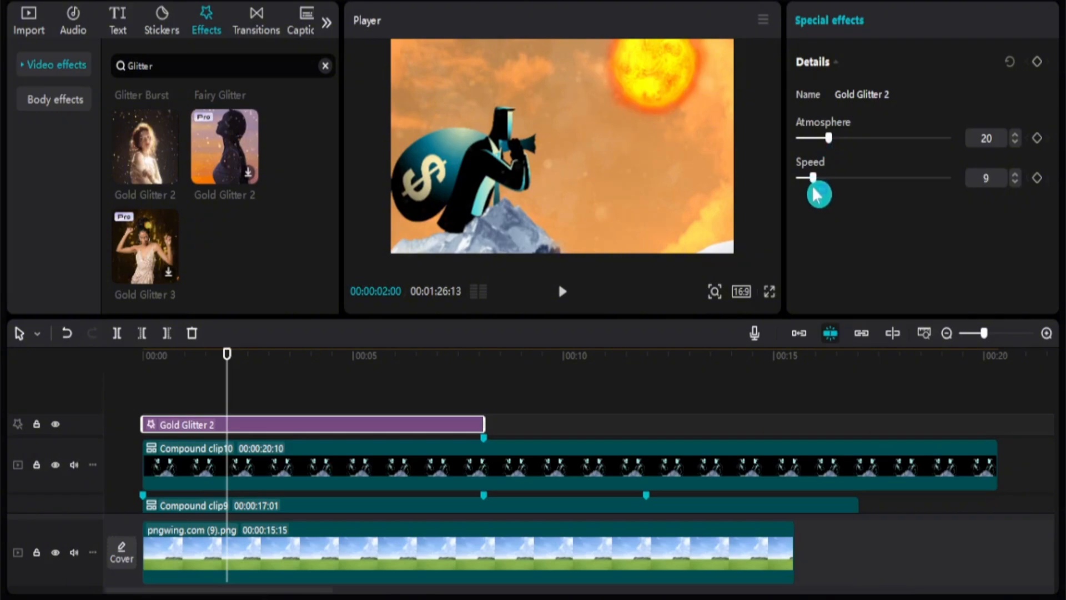
left_click(144, 361)
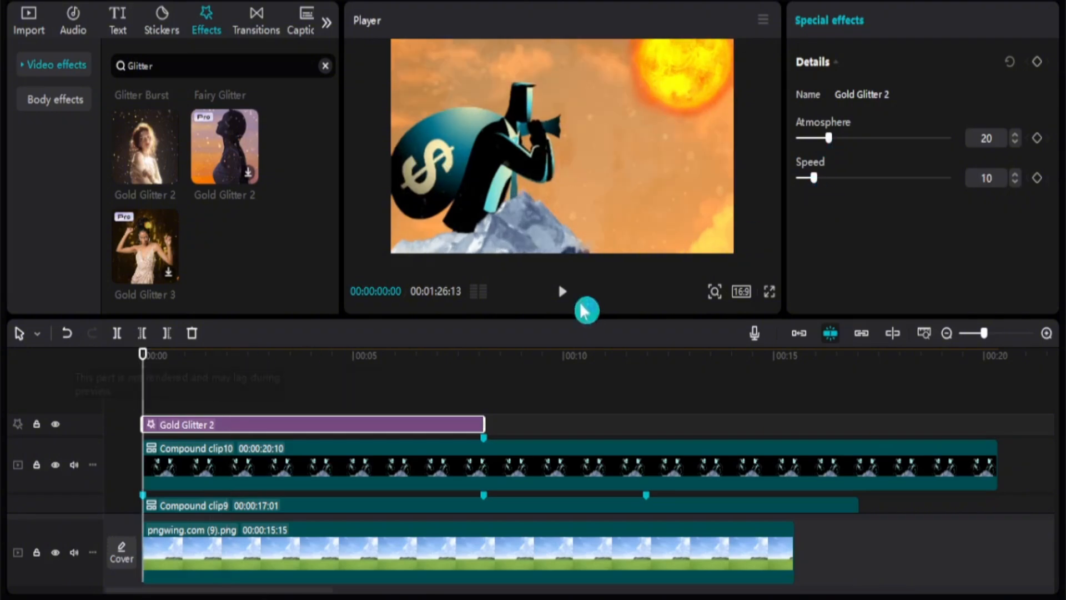
left_click(562, 292)
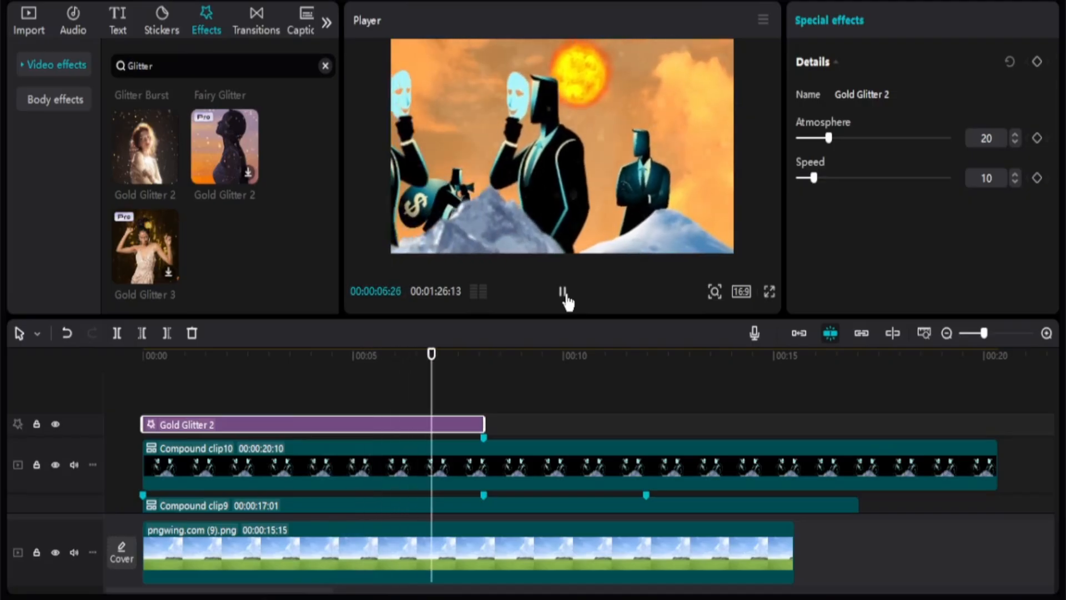
left_click(562, 292)
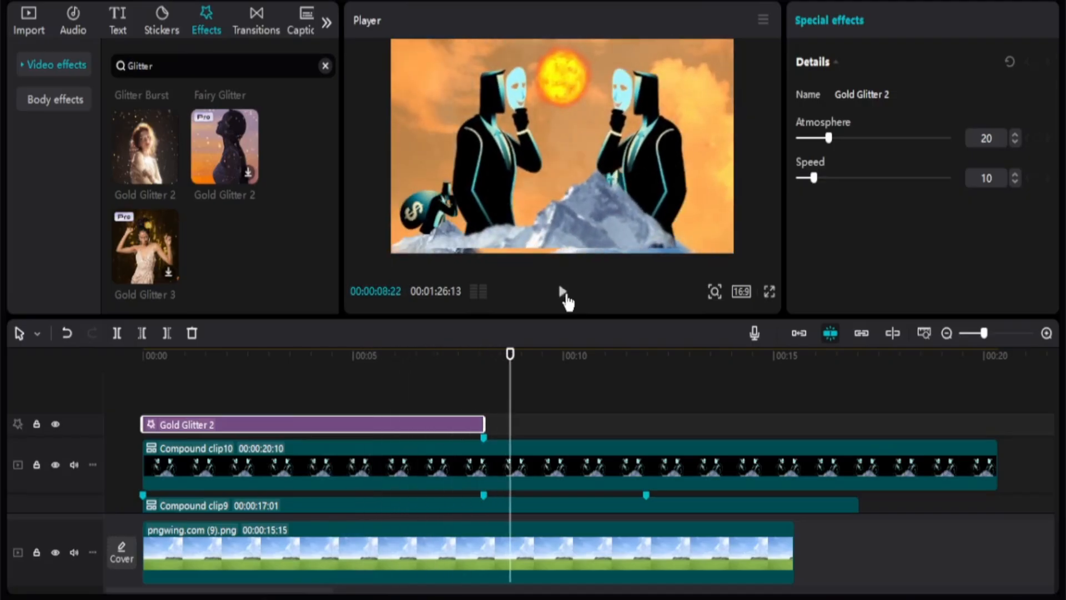
Return to the marker at 00:00:08:03 and show the keyframe animation of the masked men's clip.
mouse_move(513, 397)
left_mouse_down()
mouse_move(478, 403)
mouse_move(510, 401)
left_mouse_up()
left_click(400, 431)
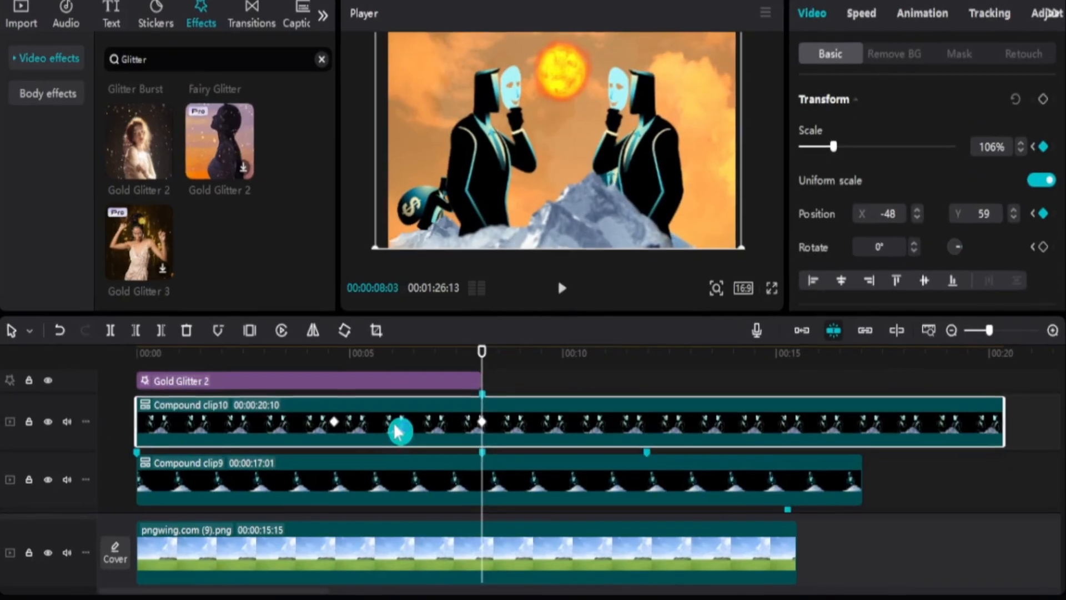
right_click(400, 432)
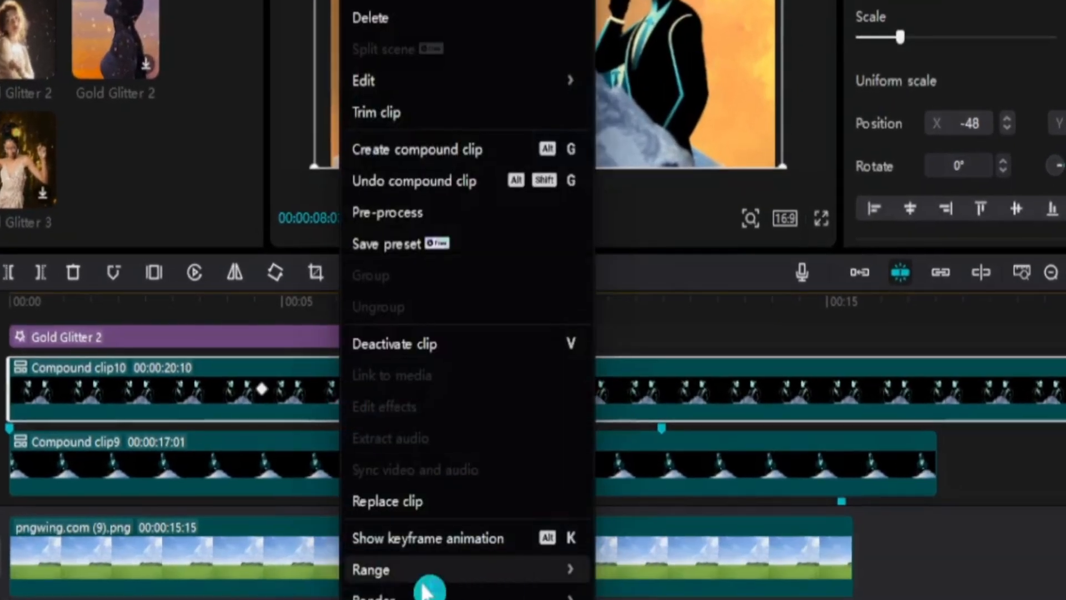
left_click(486, 547)
scroll(298, 415, "up", 3)
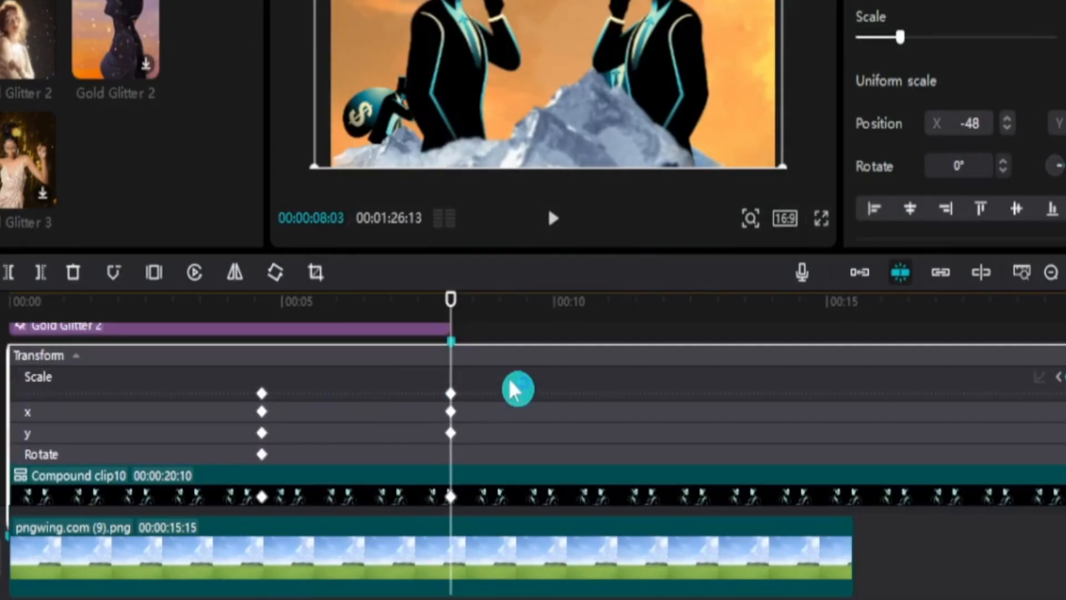
Apply the Quad Ease graph between the two Scale keyframes of the masked men's clip.
left_click(508, 395)
scroll(340, 389, "up", 2)
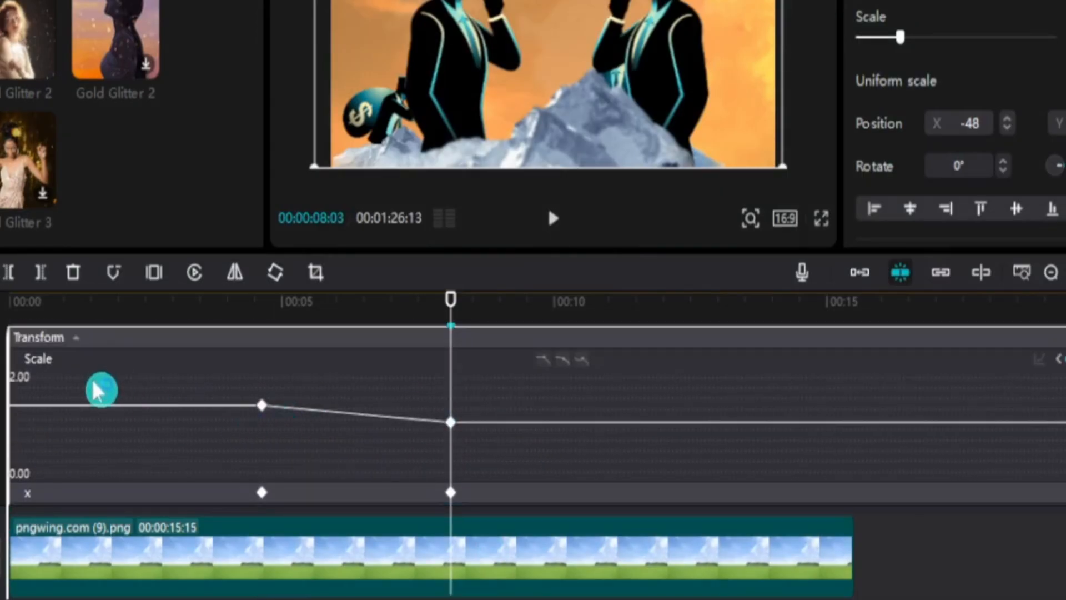
left_click_drag(243, 420, 524, 468)
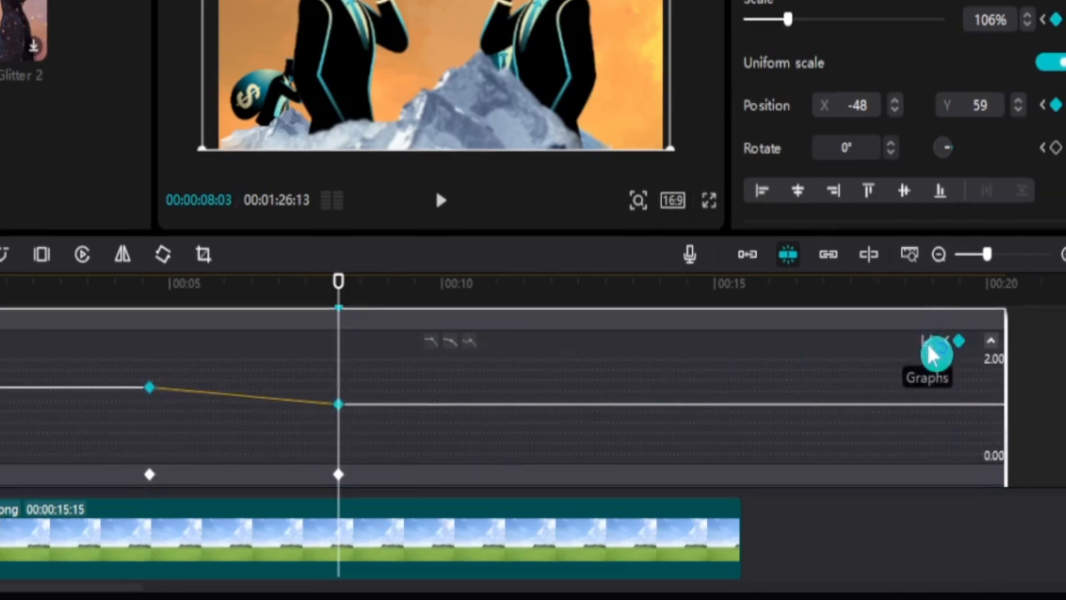
left_click(933, 353)
scroll(657, 446, "down", 2)
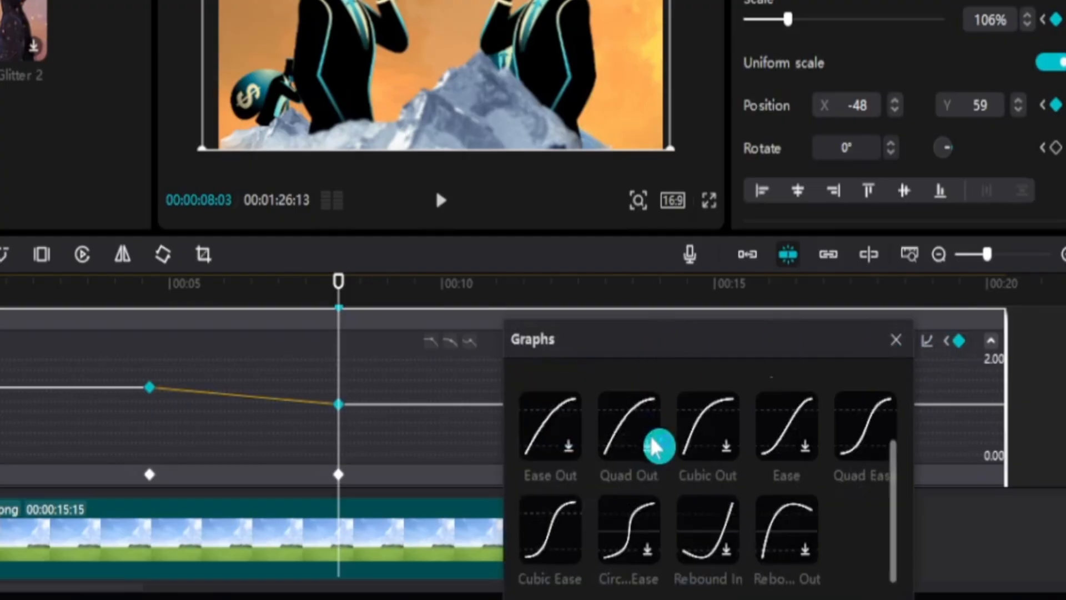
left_click(883, 437)
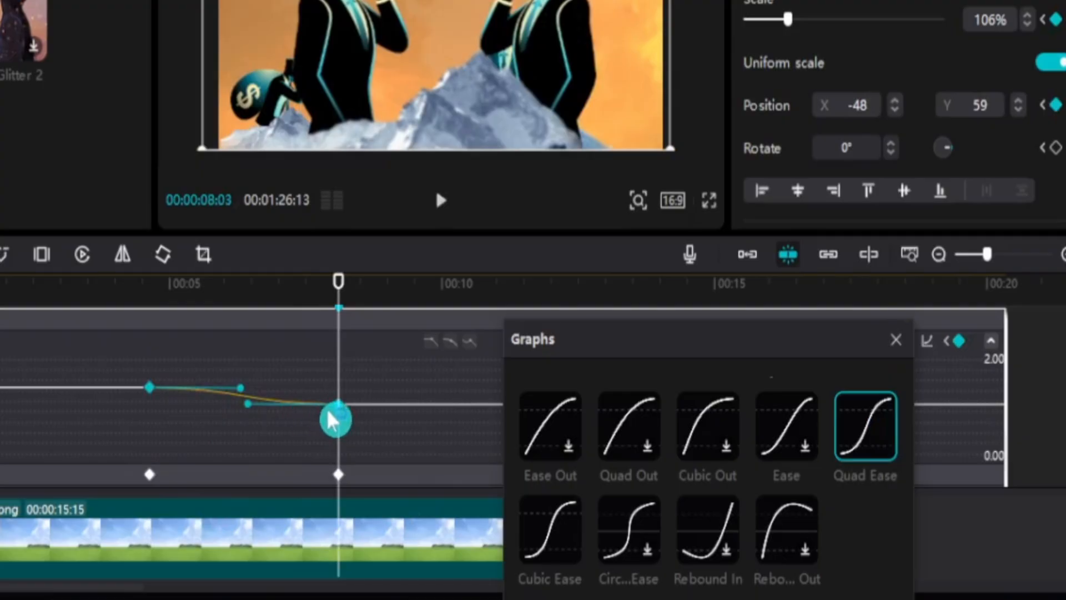
left_click(888, 348)
Apply the Quad Ease graph between the two x-position keyframes of the masked men's clip.
scroll(460, 447, "down", 2)
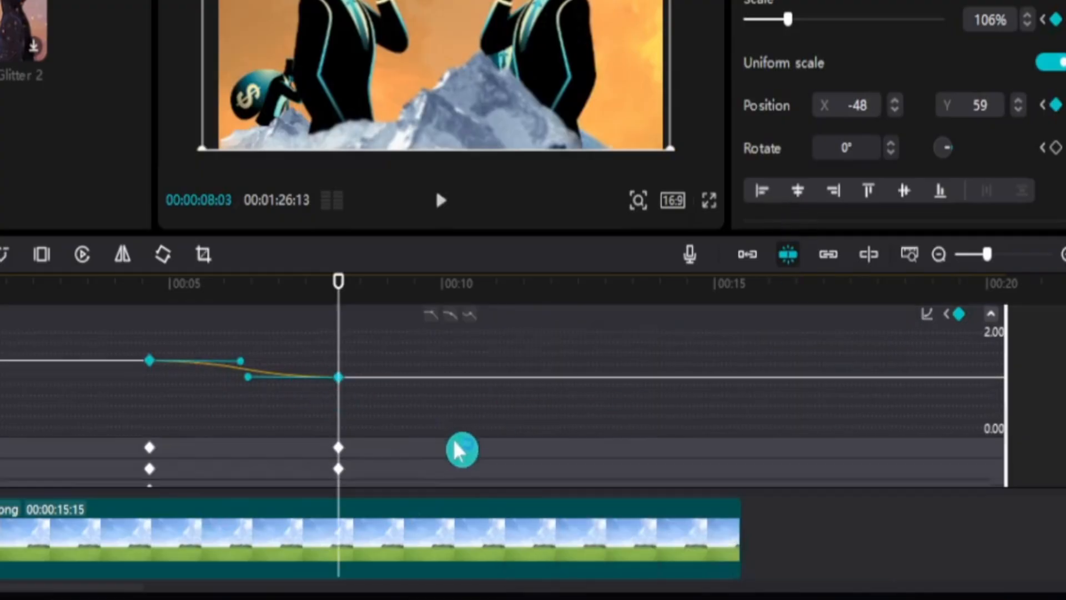
left_click(256, 419)
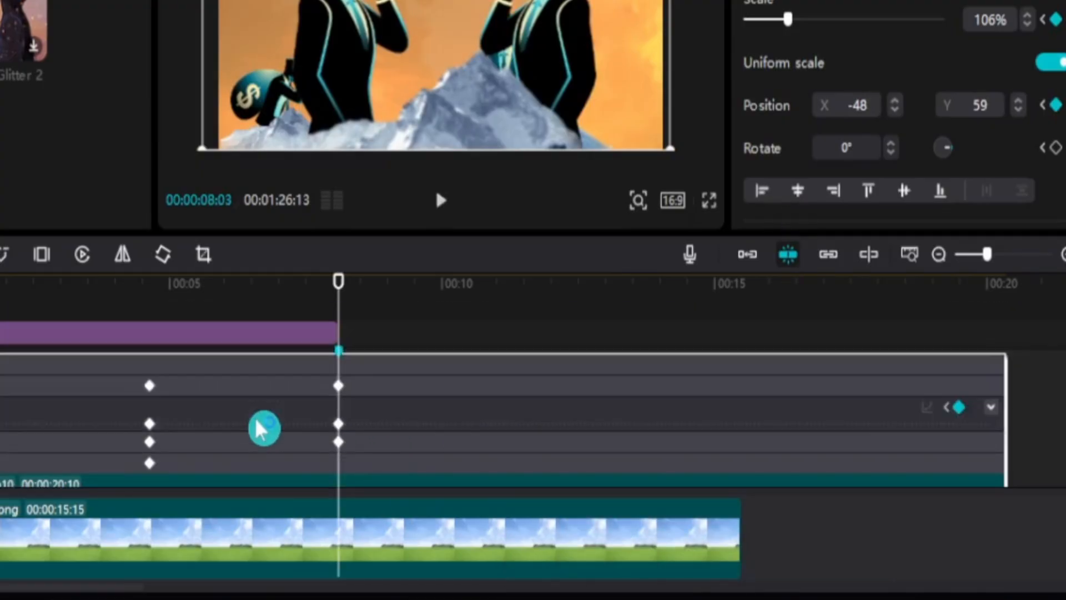
left_click(258, 421)
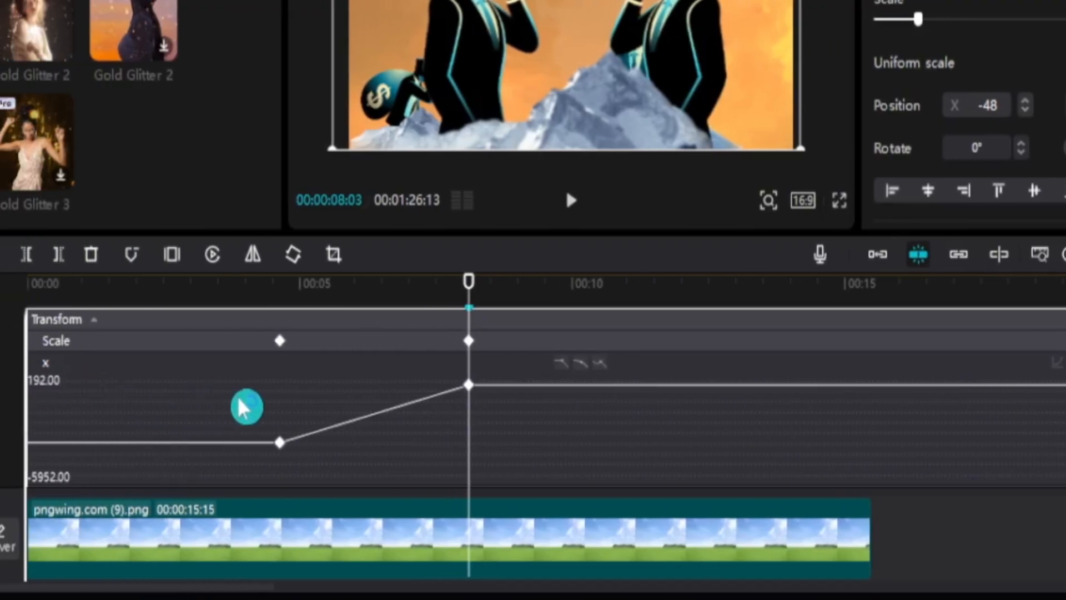
left_click_drag(167, 400, 249, 479)
left_click_drag(329, 484, 497, 377)
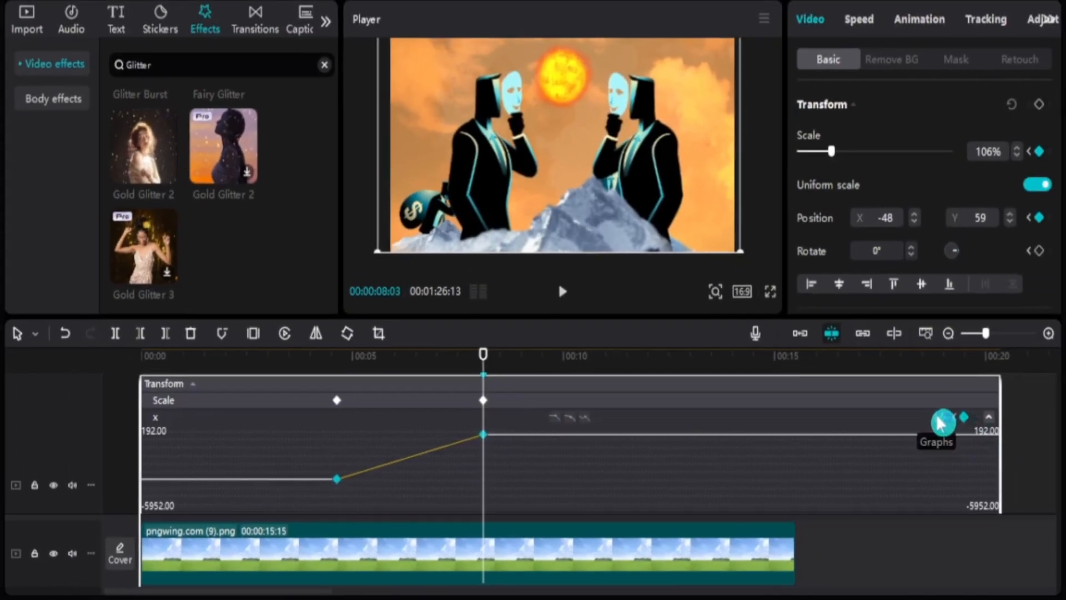
left_click(1012, 384)
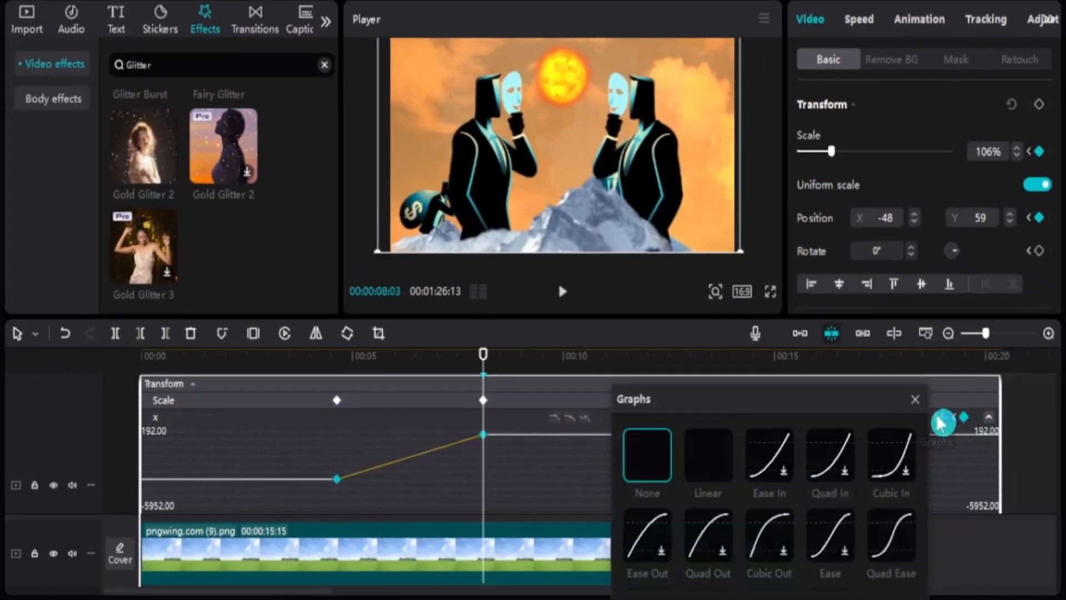
scroll(729, 529, "down", 2)
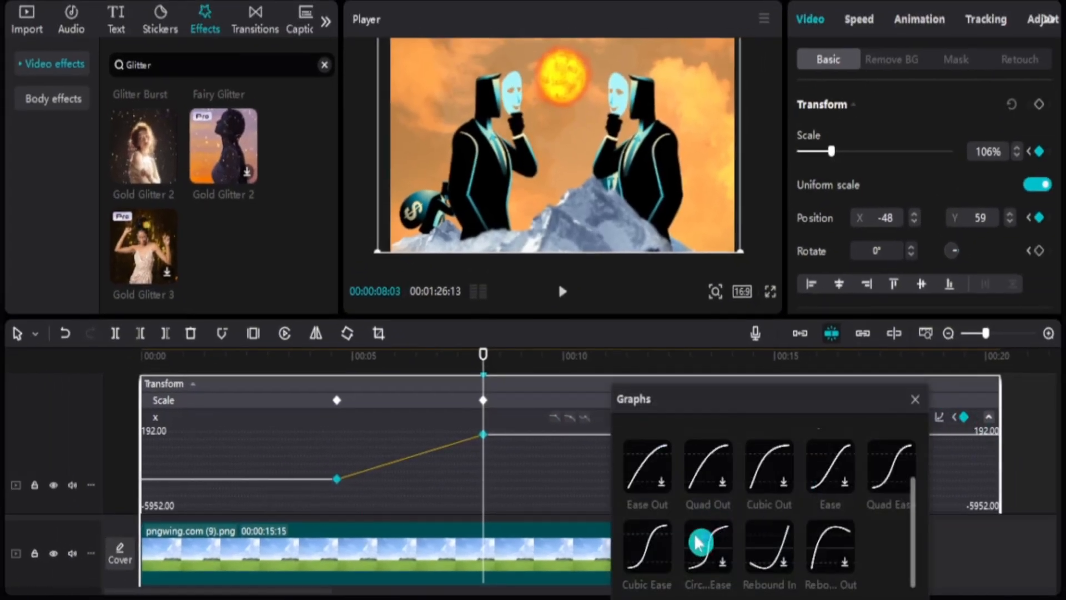
left_click(899, 473)
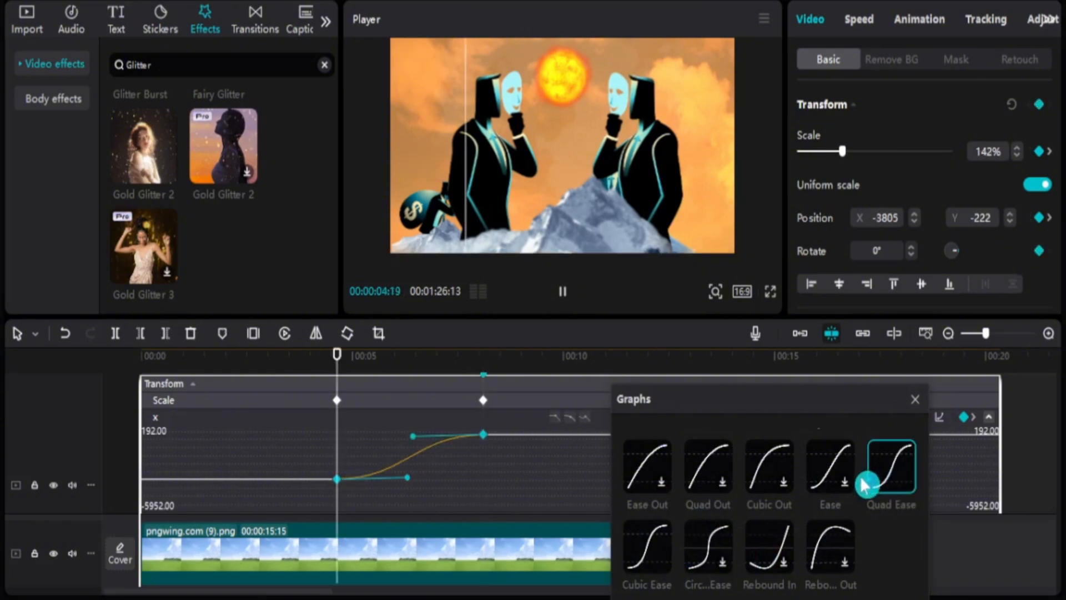
left_click(914, 407)
Apply the Quad Ease graph between the two y-position keyframes of the masked men's clip.
scroll(422, 489, "down", 2)
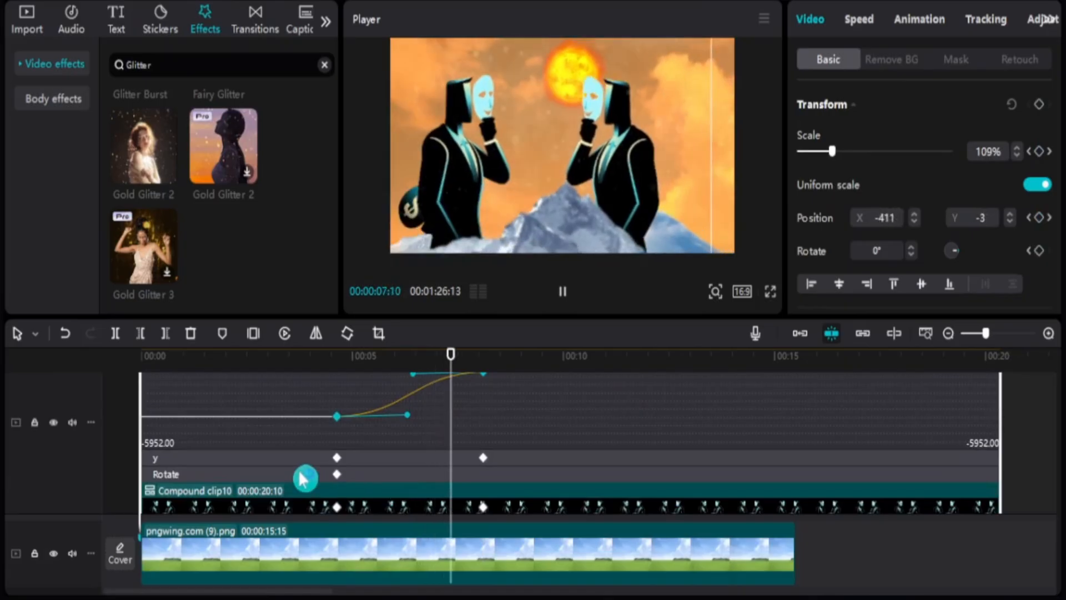
left_click(300, 460)
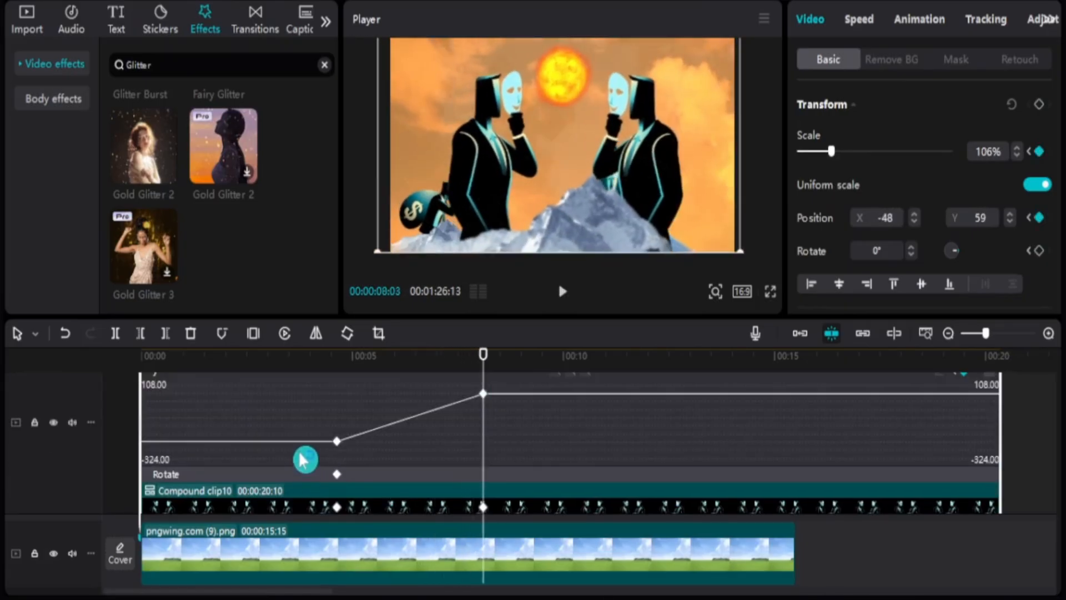
left_click_drag(320, 420, 513, 392)
scroll(566, 457, "up", 2)
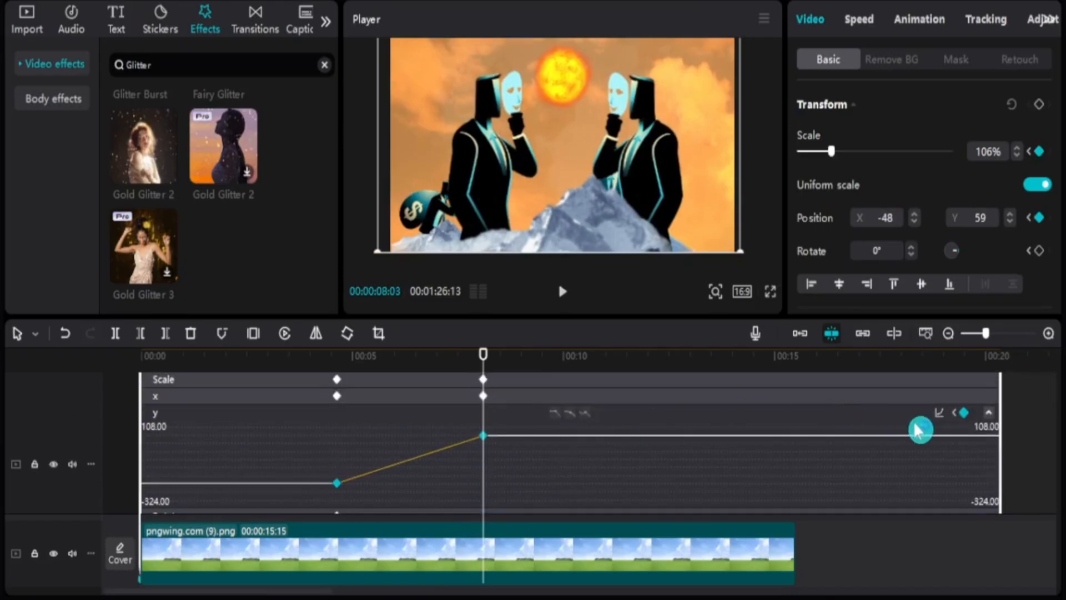
left_click(942, 417)
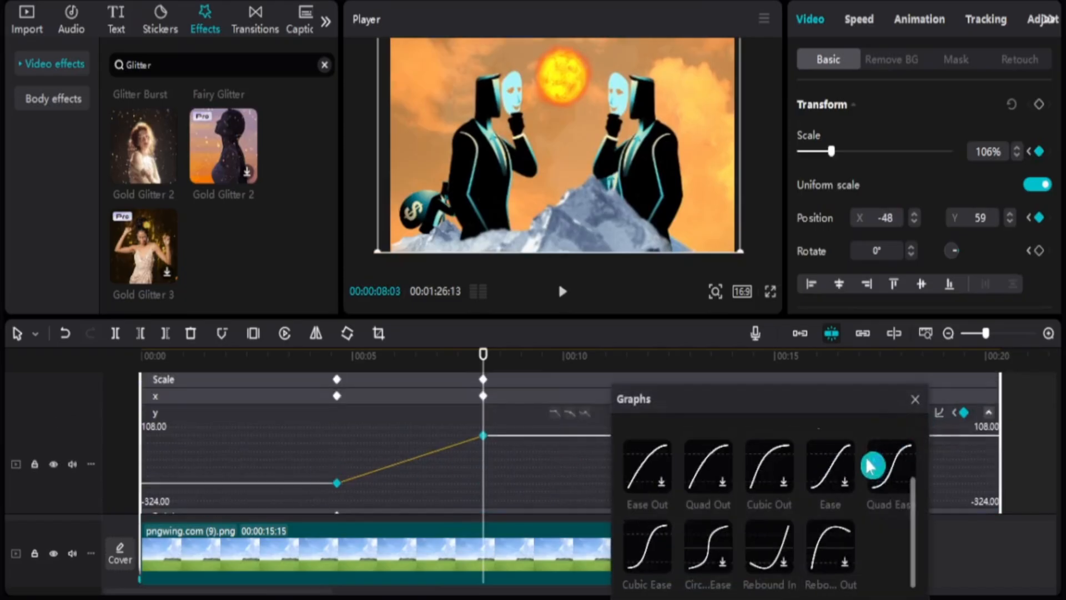
left_click(872, 490)
left_click(915, 401)
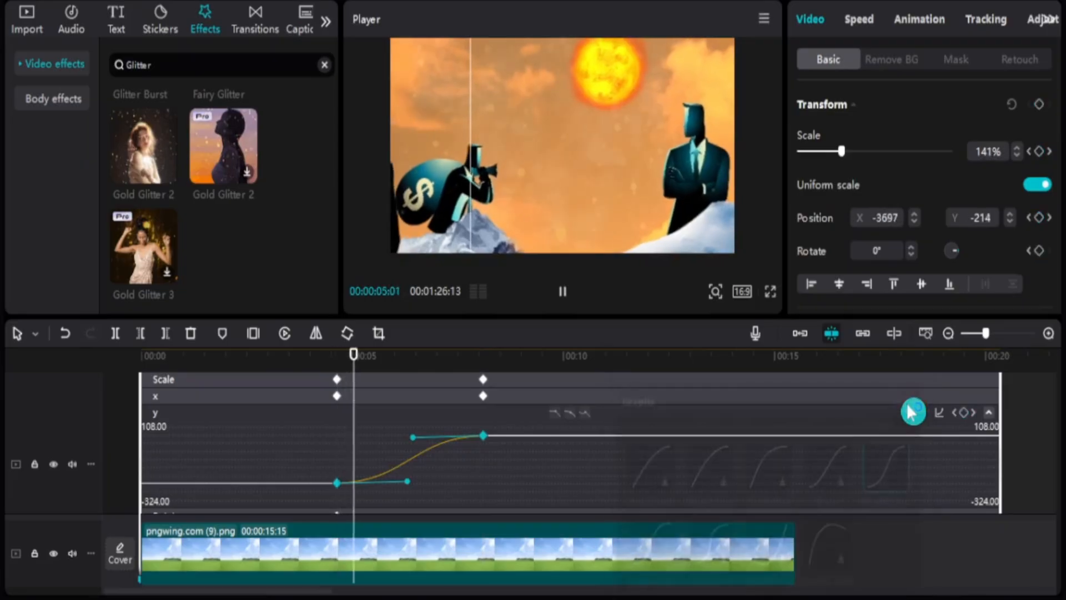
Stop the preview at the masked men's end keyframe and hide the keyframe animation of their clip.
scroll(483, 517, "down", 3)
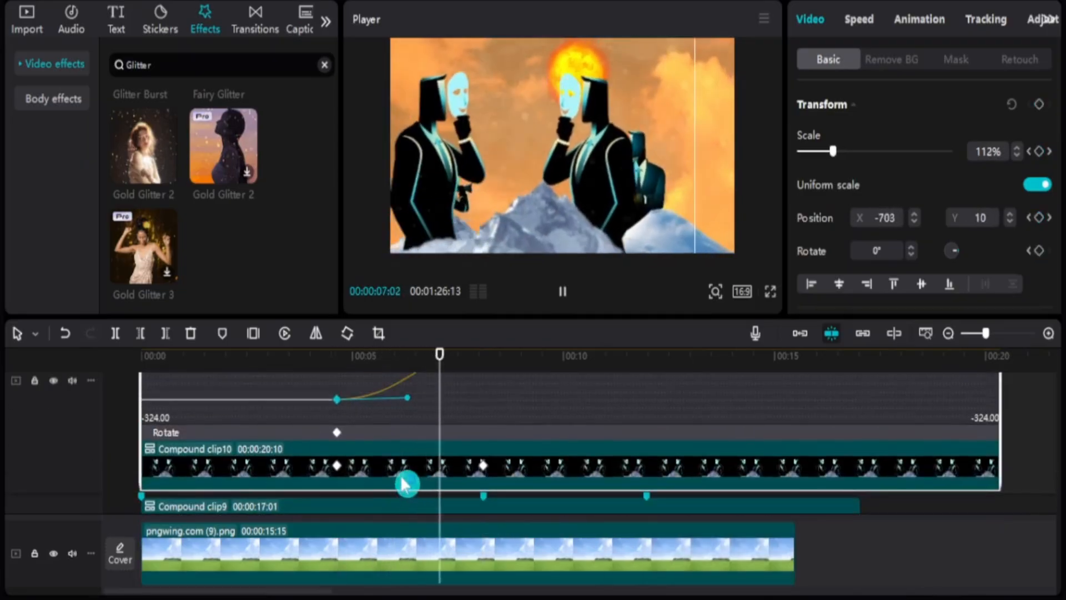
scroll(410, 481, "up", 1)
key("space")
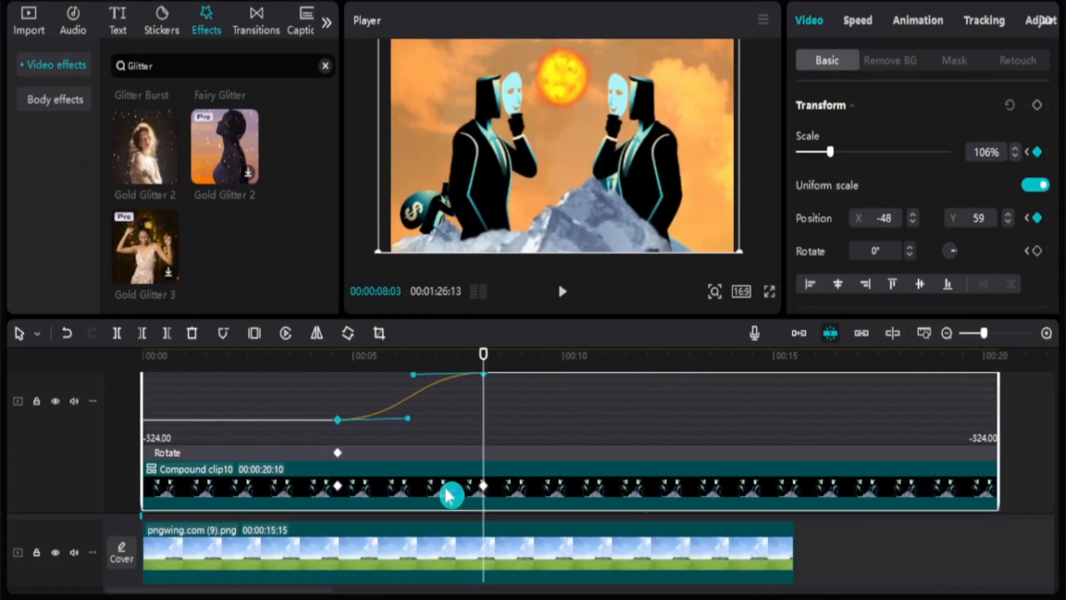
key("alt+k")
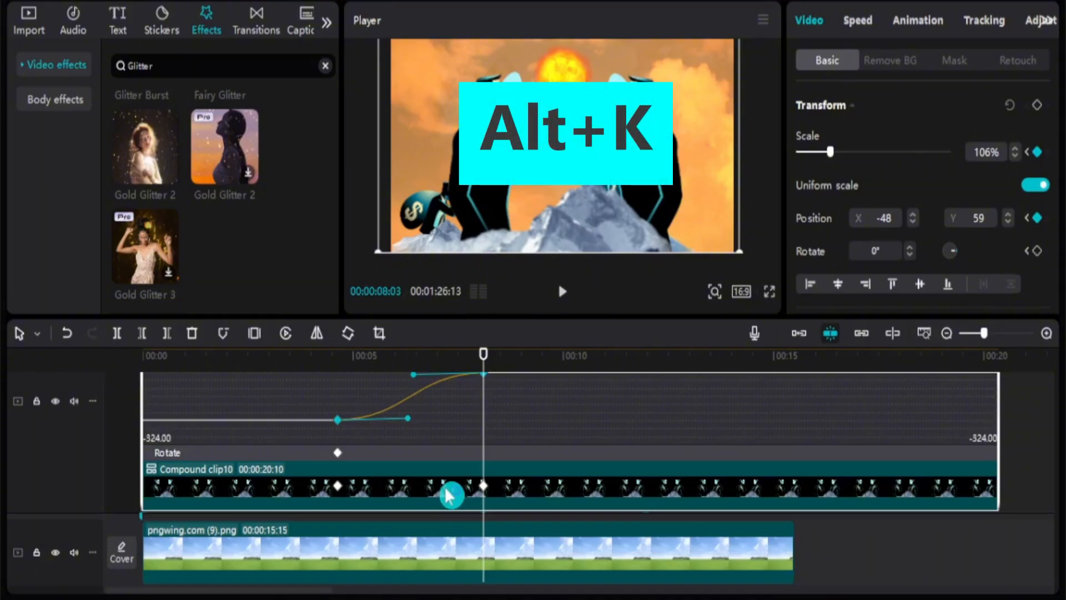
key("alt+k")
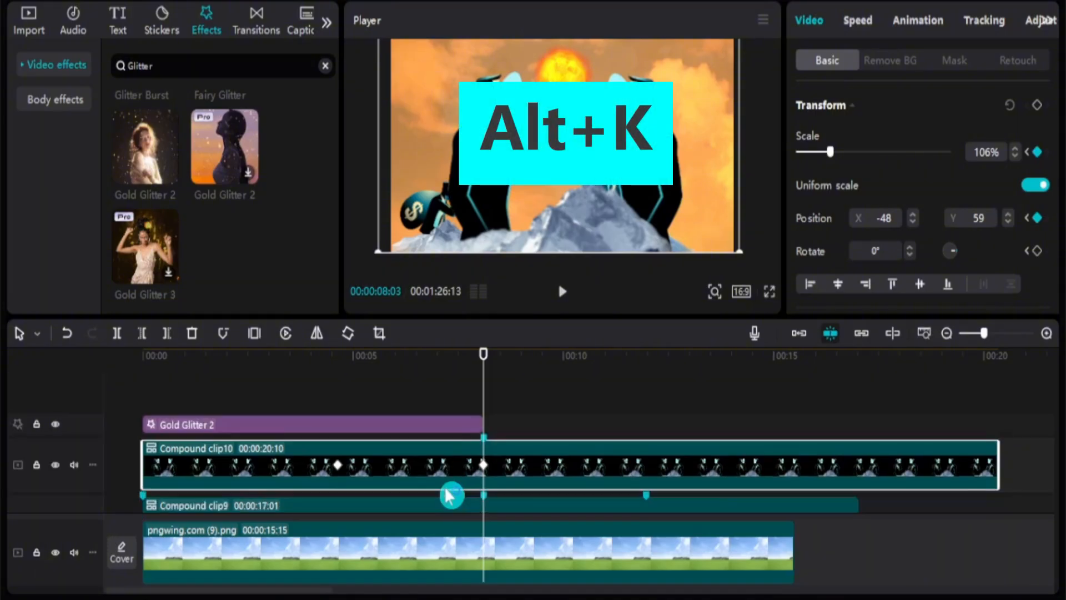
Select the cross-armed man's clip, Compound clip9, and show its keyframe animation.
scroll(464, 492, "down", 1)
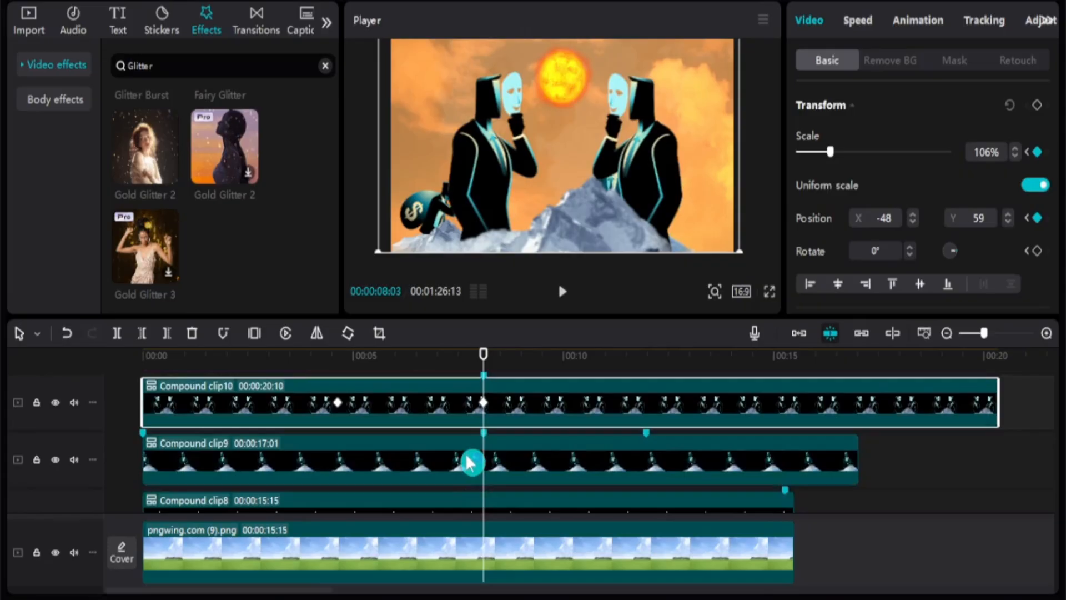
left_click(472, 463)
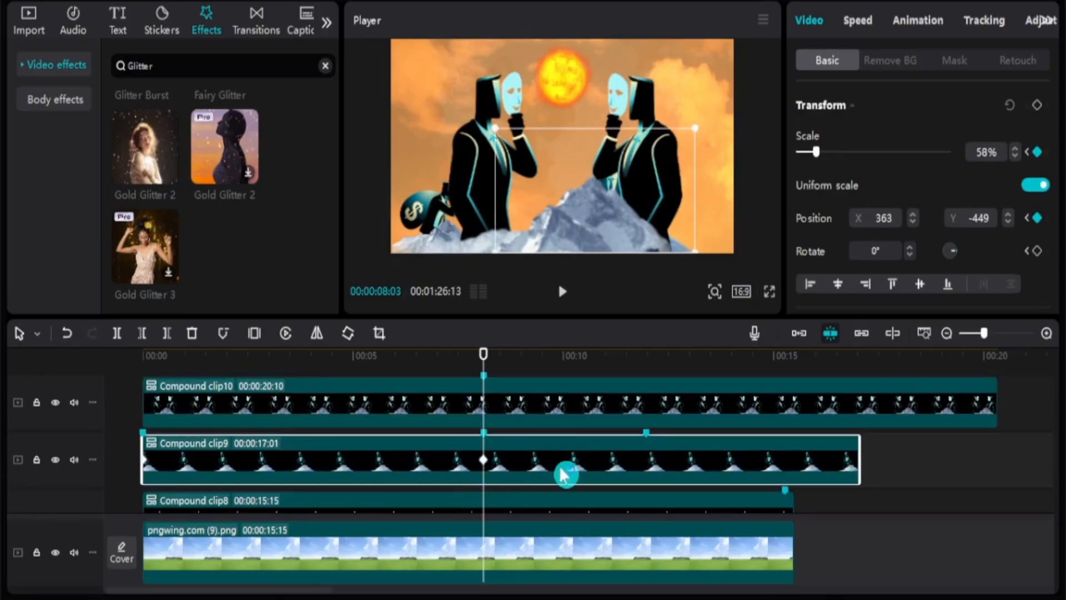
key("alt+k")
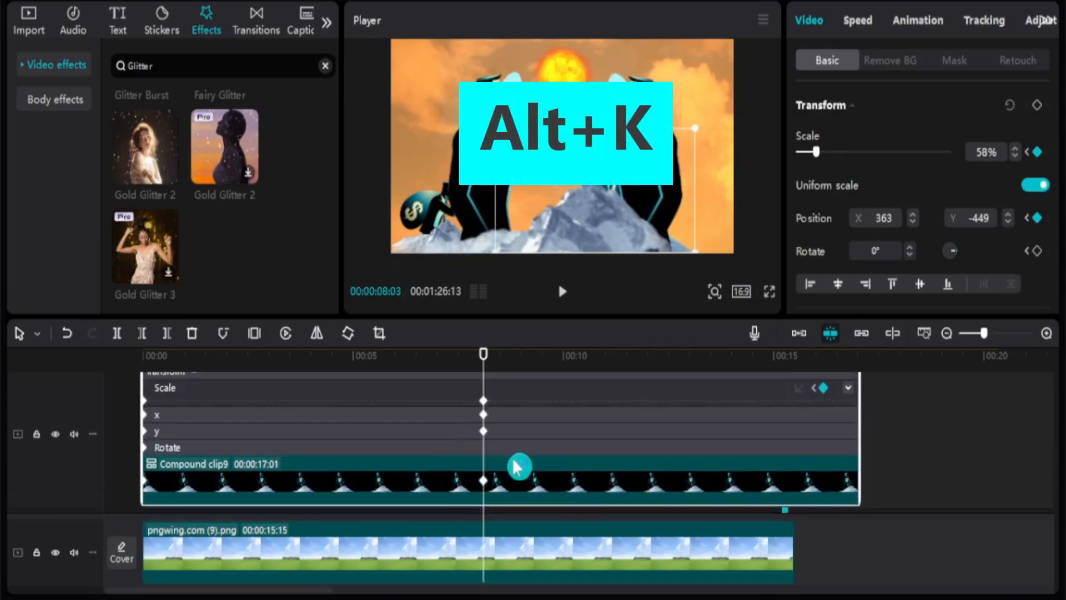
Apply the Quad Ease graph between the two scale keyframes of the cross-armed man's clip.
left_click(439, 458)
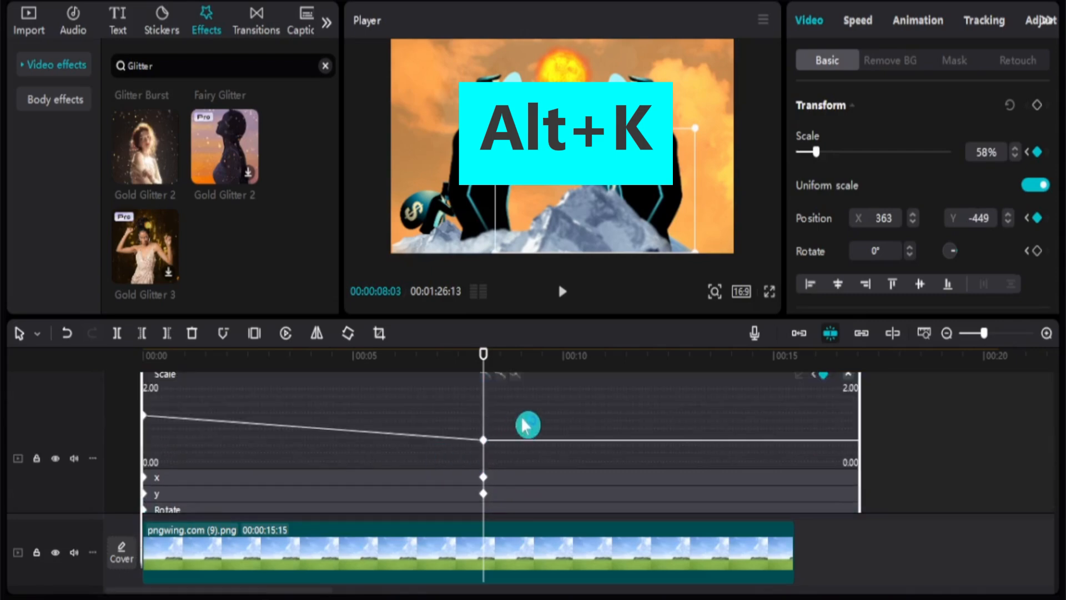
left_click_drag(522, 419, 77, 367)
scroll(780, 444, "up", 2)
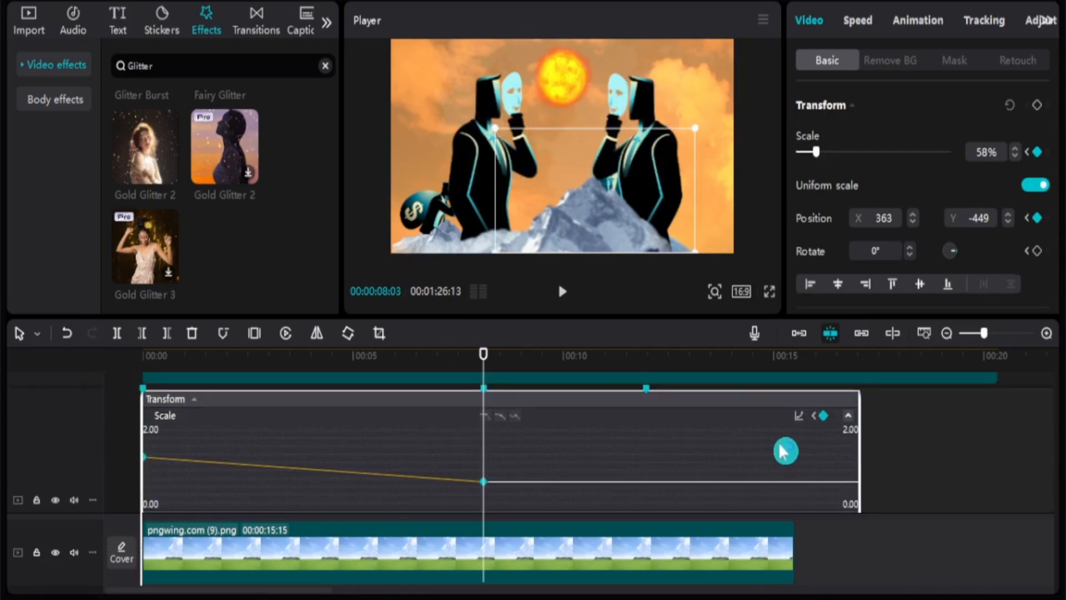
left_click(798, 421)
scroll(756, 497, "down", 2)
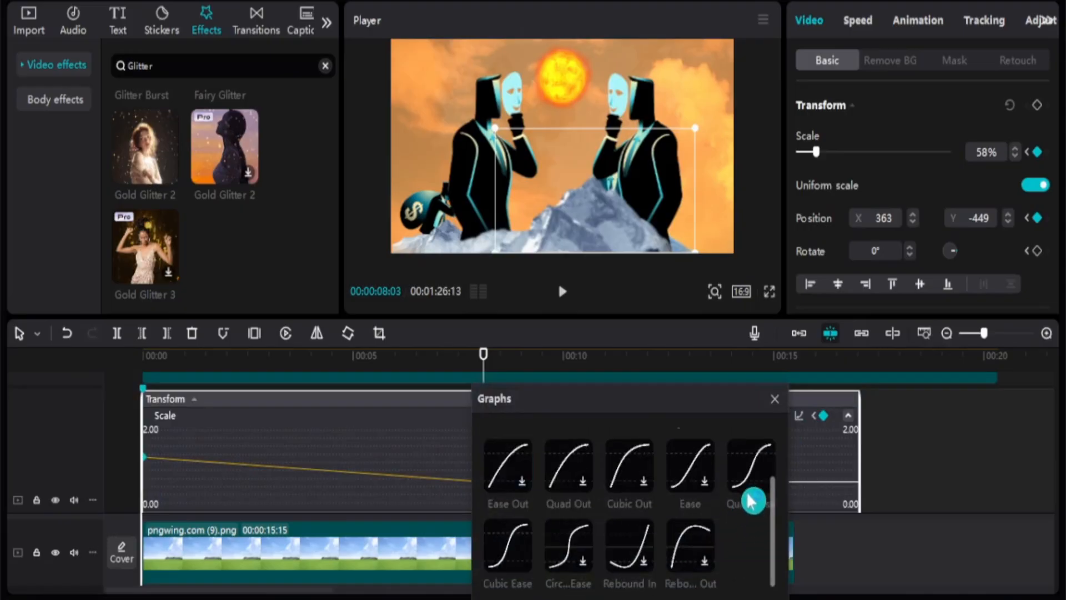
left_click(751, 466)
left_click(775, 399)
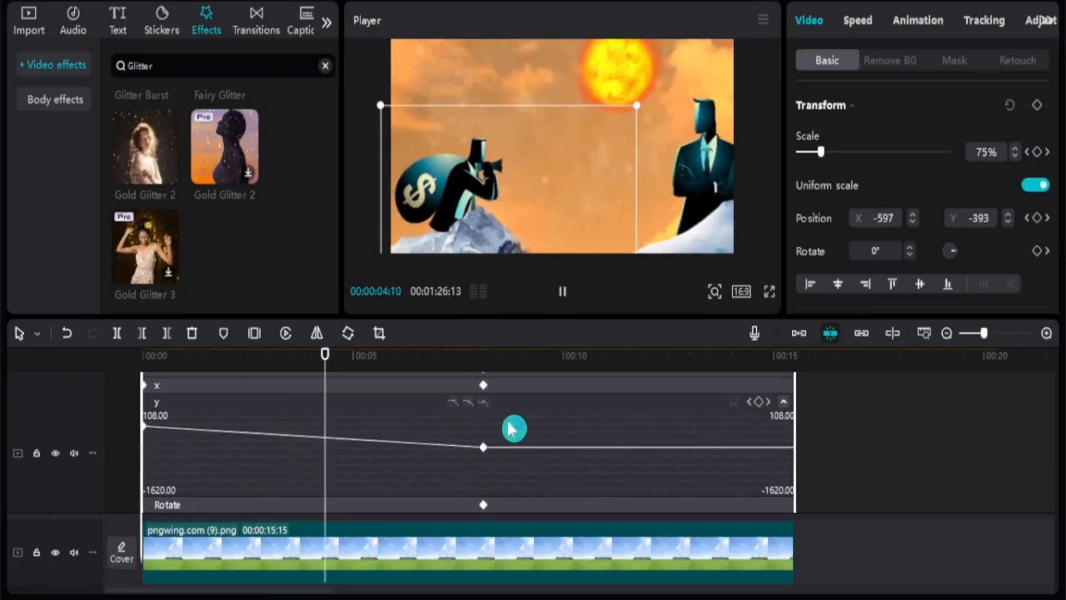
Apply the Quad Ease graph between the two y-position keyframes of the money-bag man's clip.
scroll(745, 431, "up", 1)
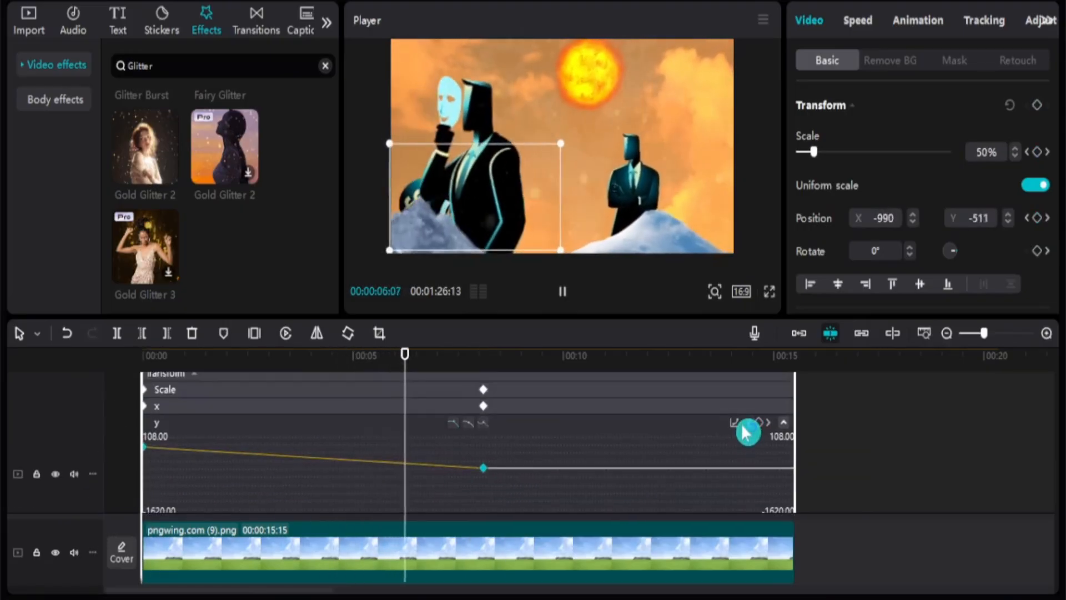
left_click(736, 423)
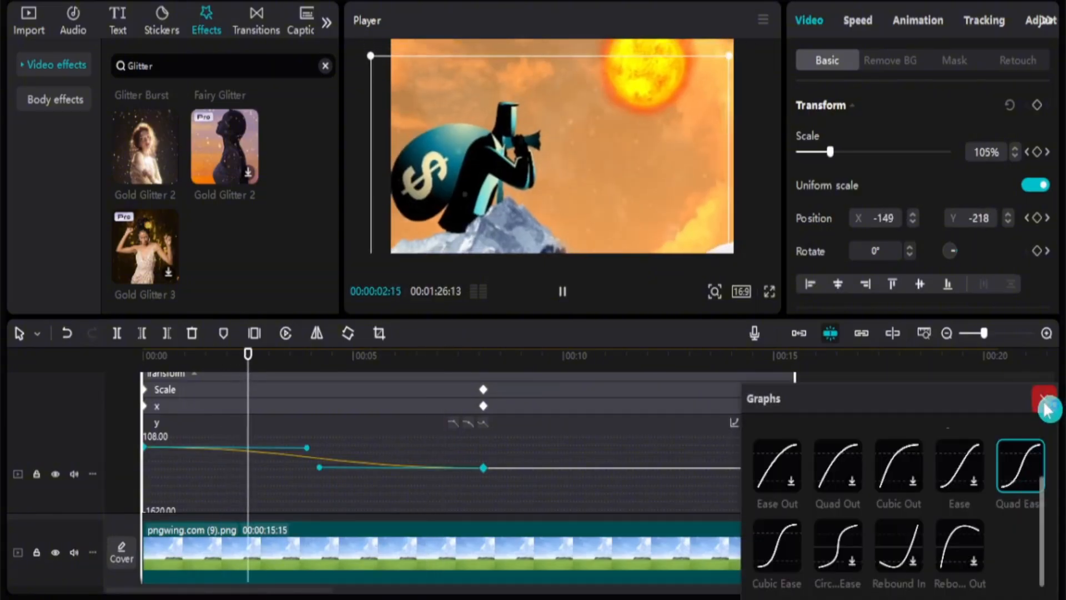
left_click(1044, 401)
Stop the preview at the money-bag man's end keyframe and hide the keyframe animation of his clip.
scroll(699, 524, "down", 1)
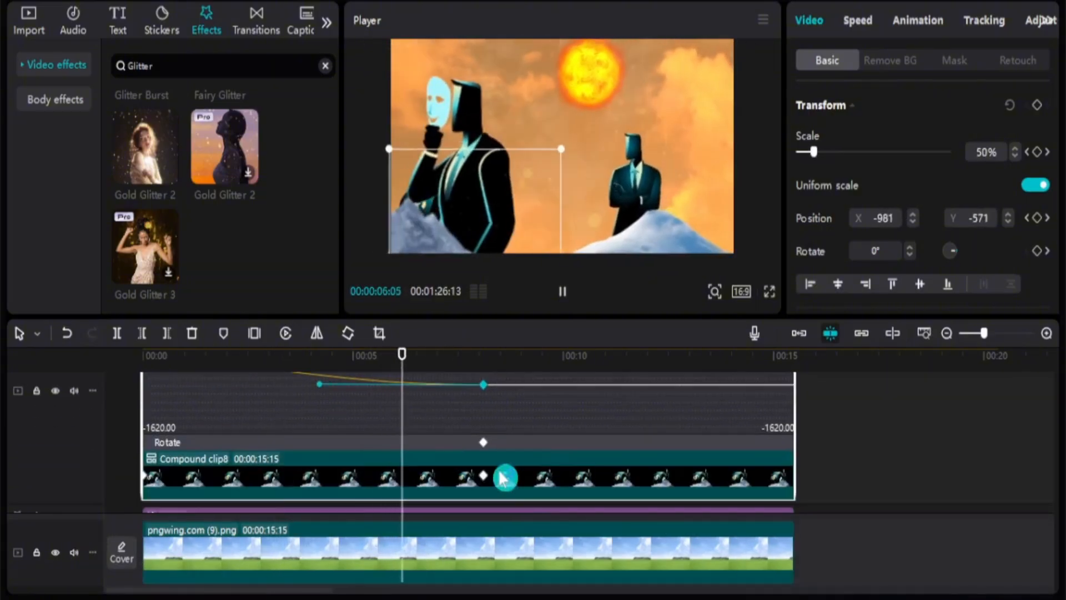
key("space")
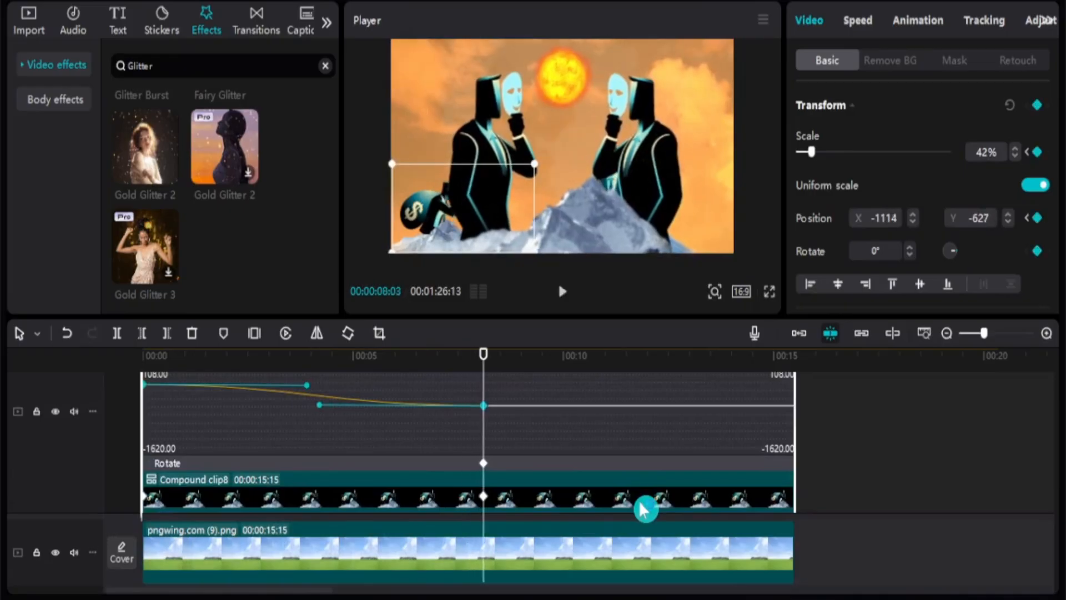
left_click(644, 508)
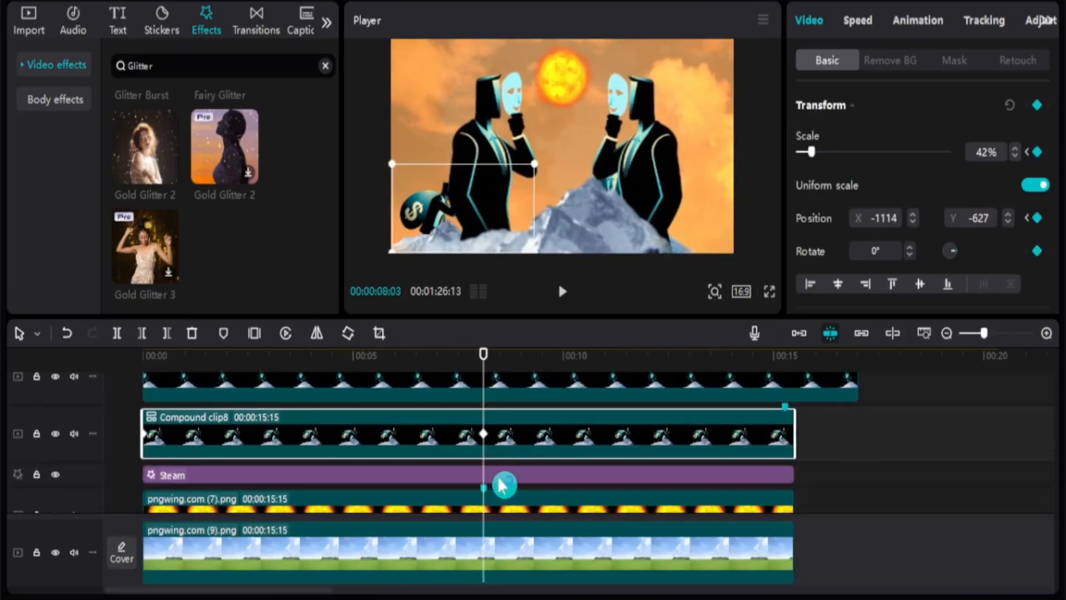
Trim the ends of all the scene's layers at the end keyframes, 00:00:08:03.
left_click(427, 562)
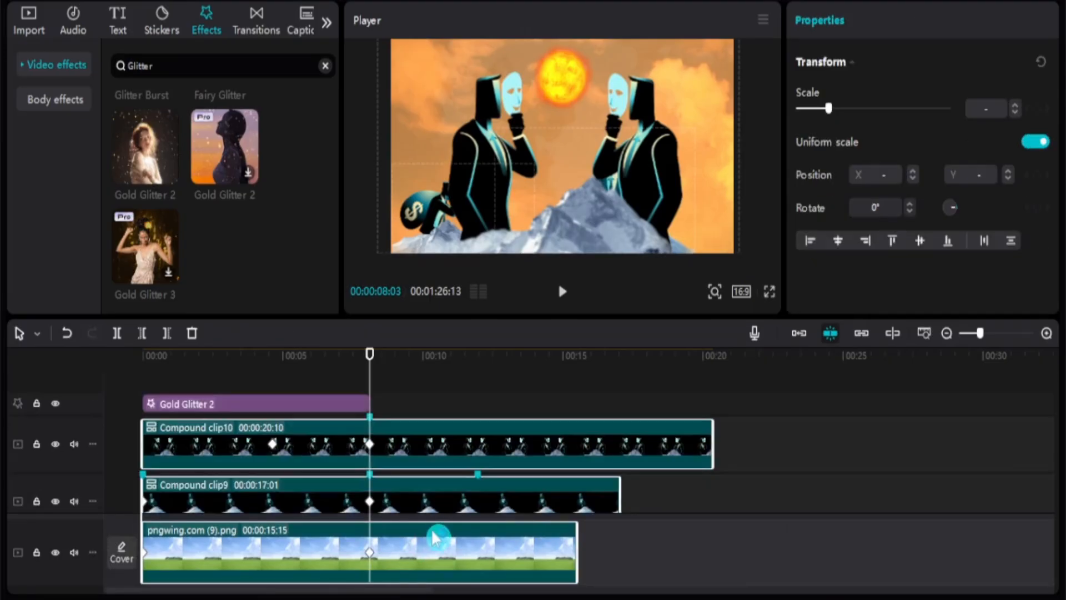
key("w")
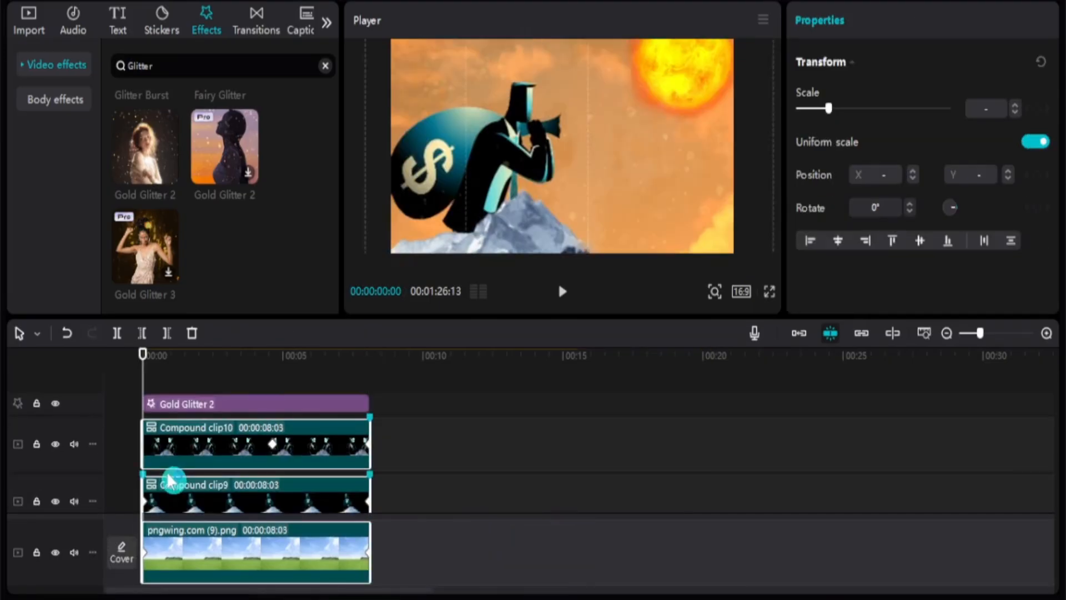
scroll(168, 478, "up", 4)
scroll(169, 479, "up", 3)
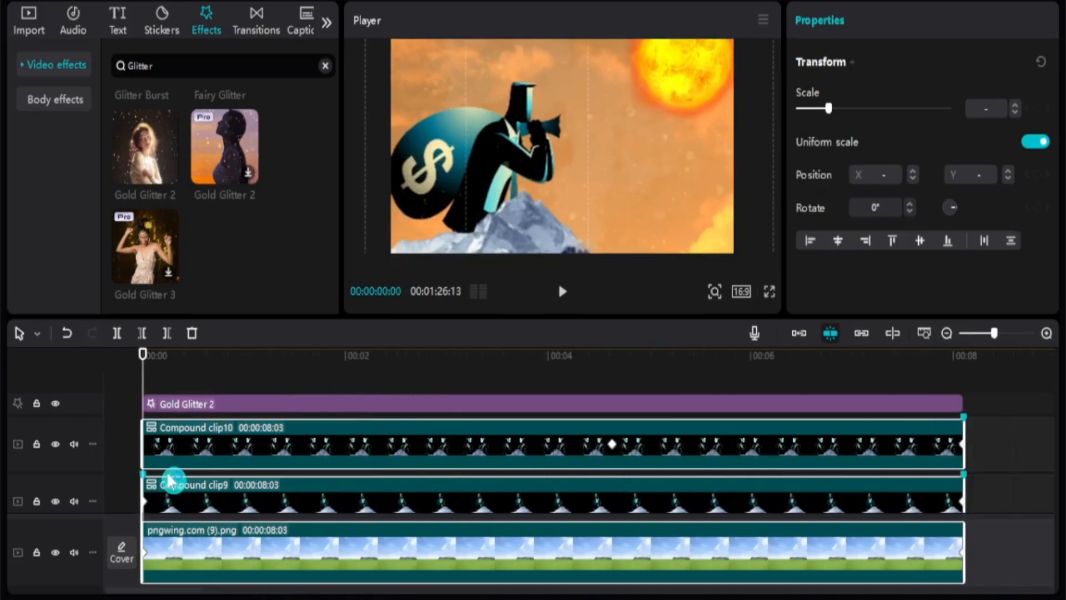
scroll(168, 478, "down", 1)
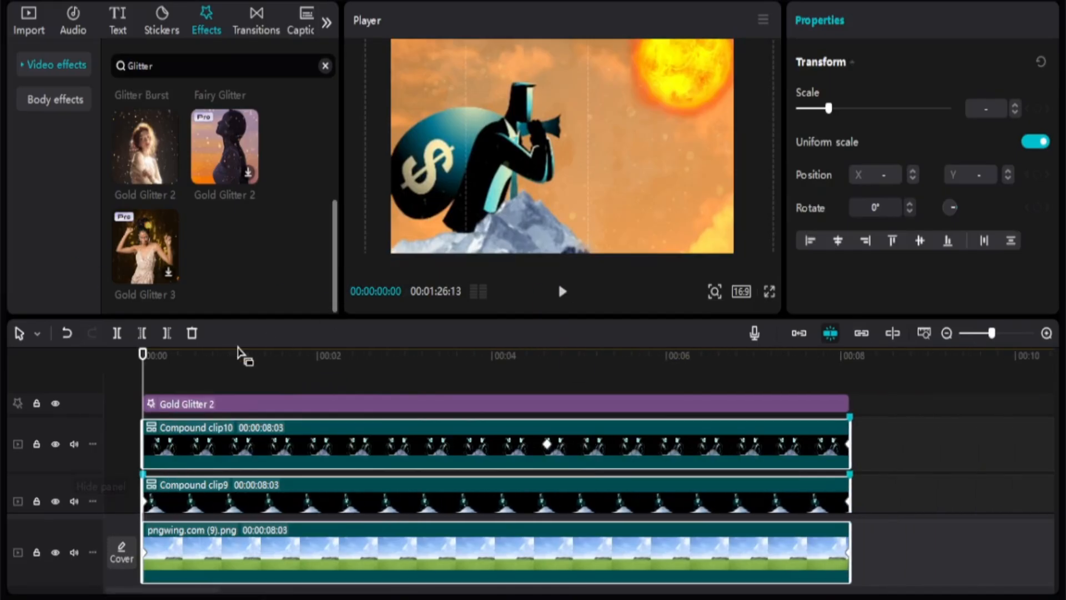
Add two choir epic music.MP3 from the FAVOURITE MUSIC folder beneath the sky layer, starting at the beginning of the timeline.
left_click_drag(142, 368, 811, 373)
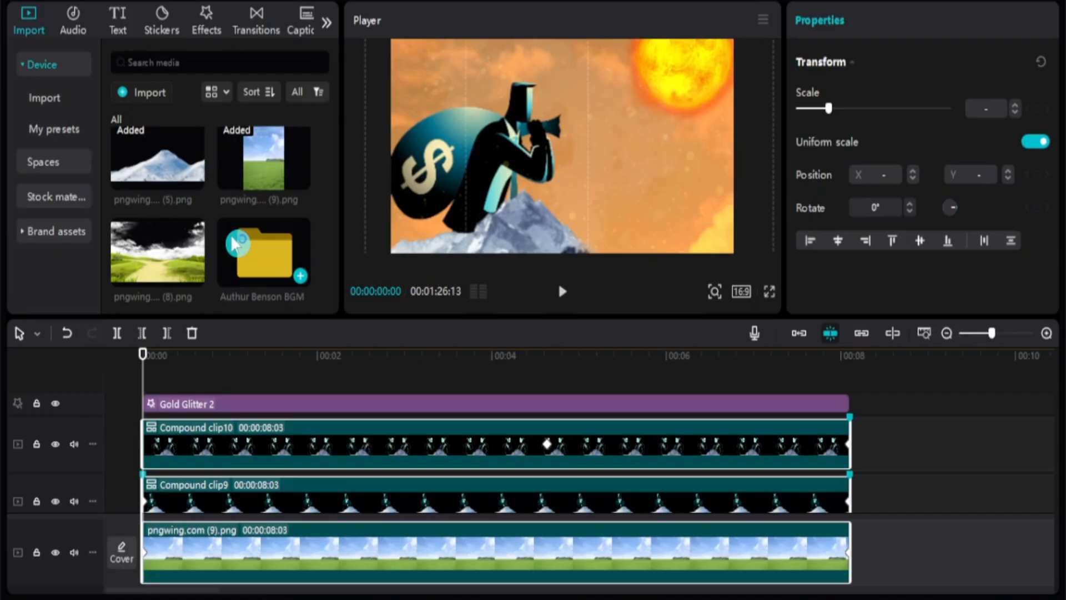
left_click(260, 231)
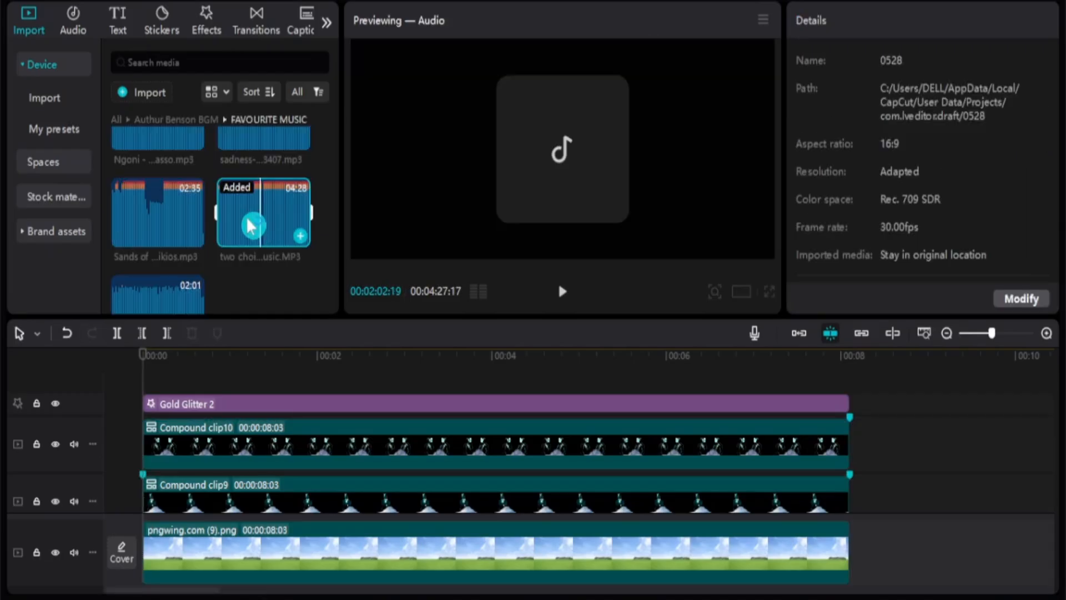
left_click_drag(250, 225, 194, 590)
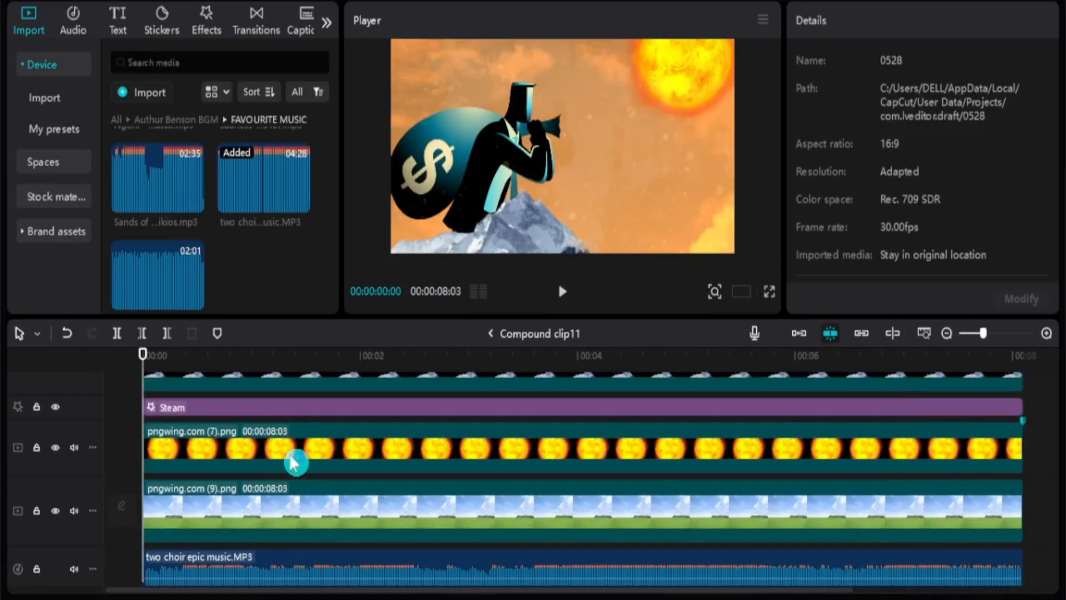
Combine the sky, sun and three figure clips into one compound clip, leaving out the Gold Glitter 2 and Steam effects.
scroll(296, 463, "up", 1)
left_click(538, 481)
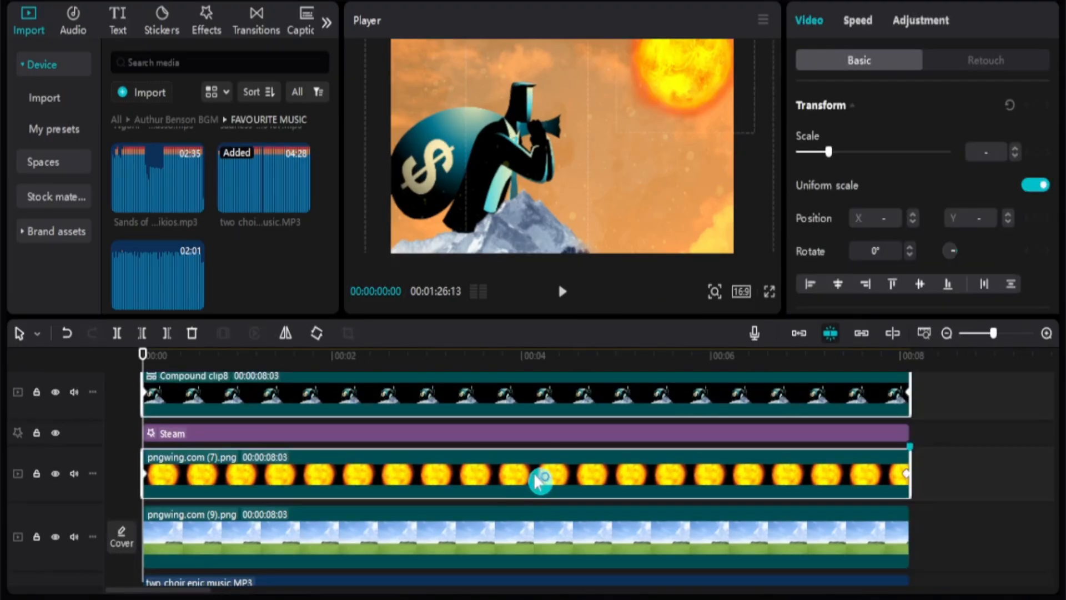
scroll(536, 478, "down", 3)
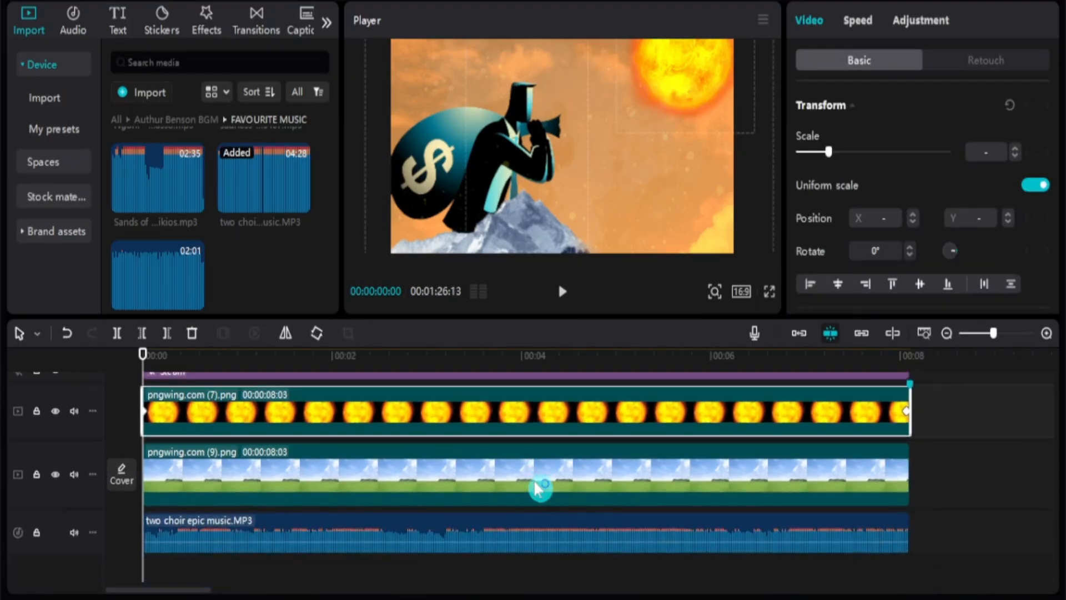
scroll(539, 488, "up", 4)
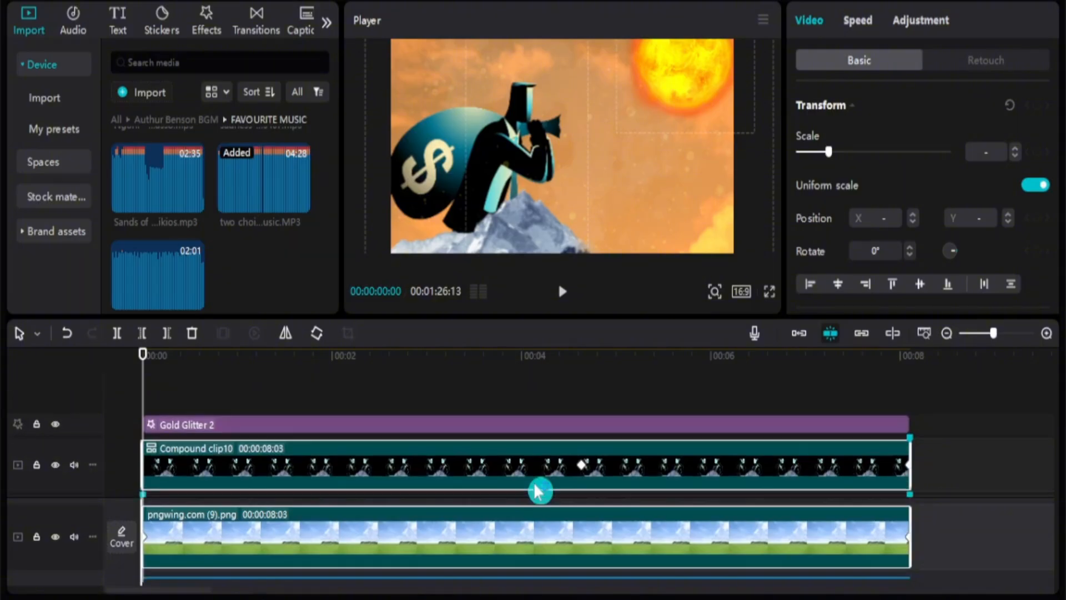
key("alt+g")
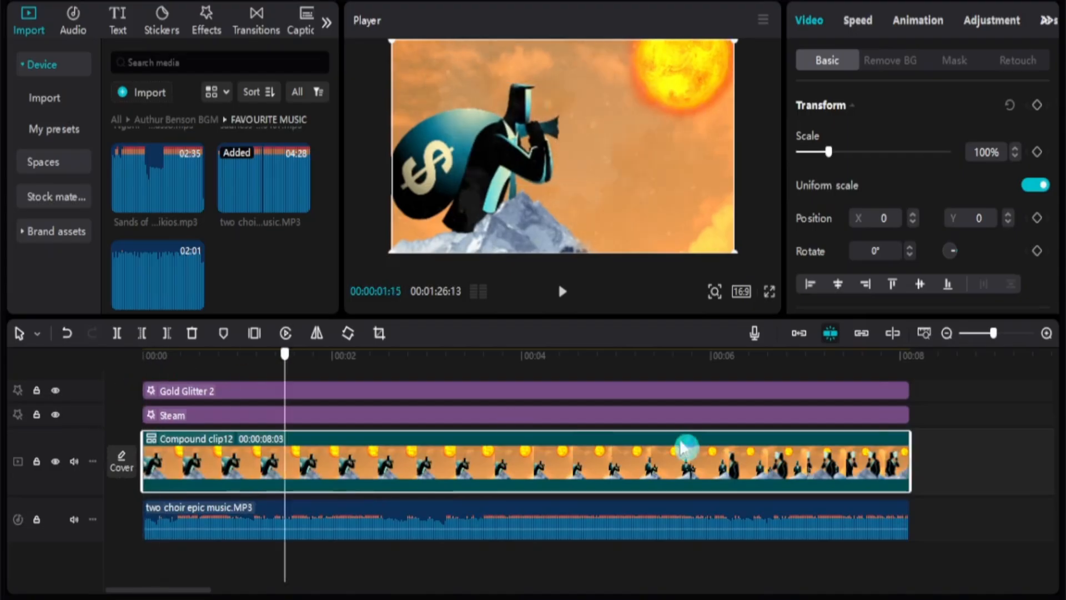
left_click_drag(681, 444, 225, 522)
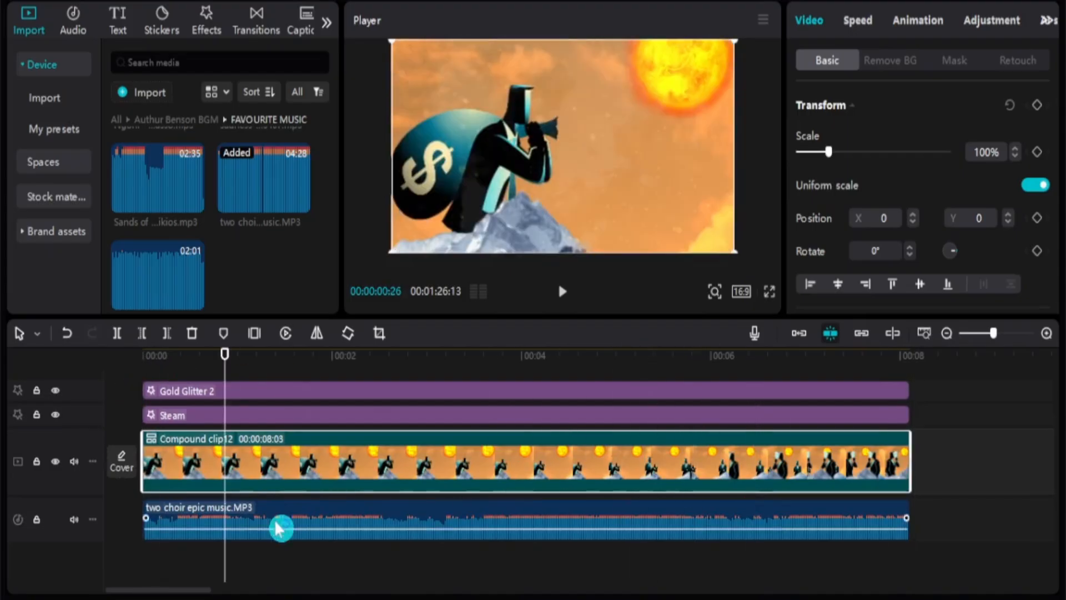
scroll(433, 472, "up", 2)
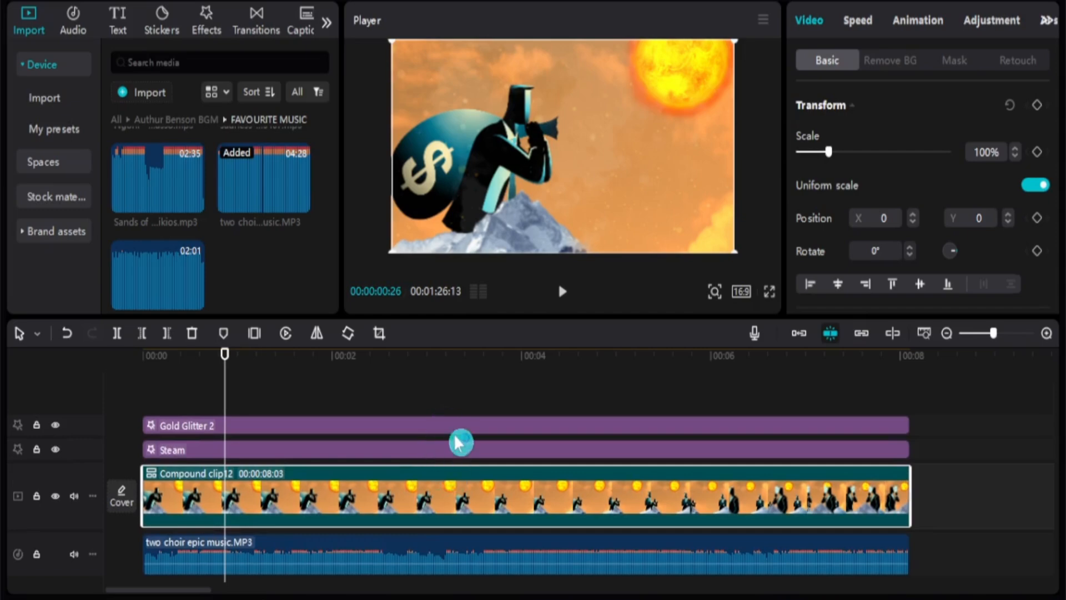
left_click_drag(465, 410, 473, 459)
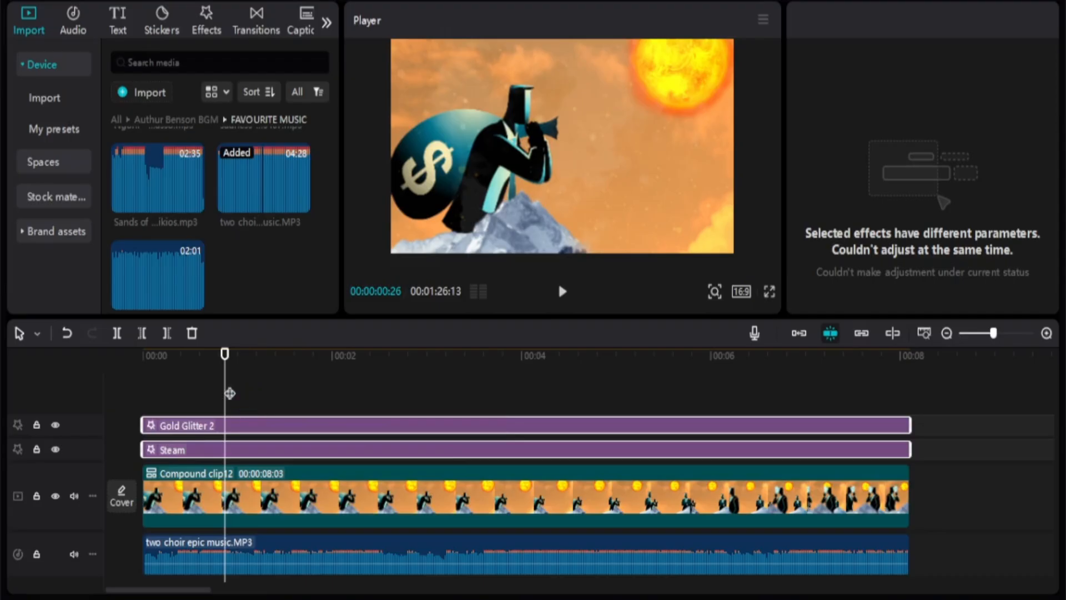
Duplicate the scene's compound clip and place the copy directly after the original at 00:00:08:03.
left_click(393, 502)
scroll(383, 502, "down", 3)
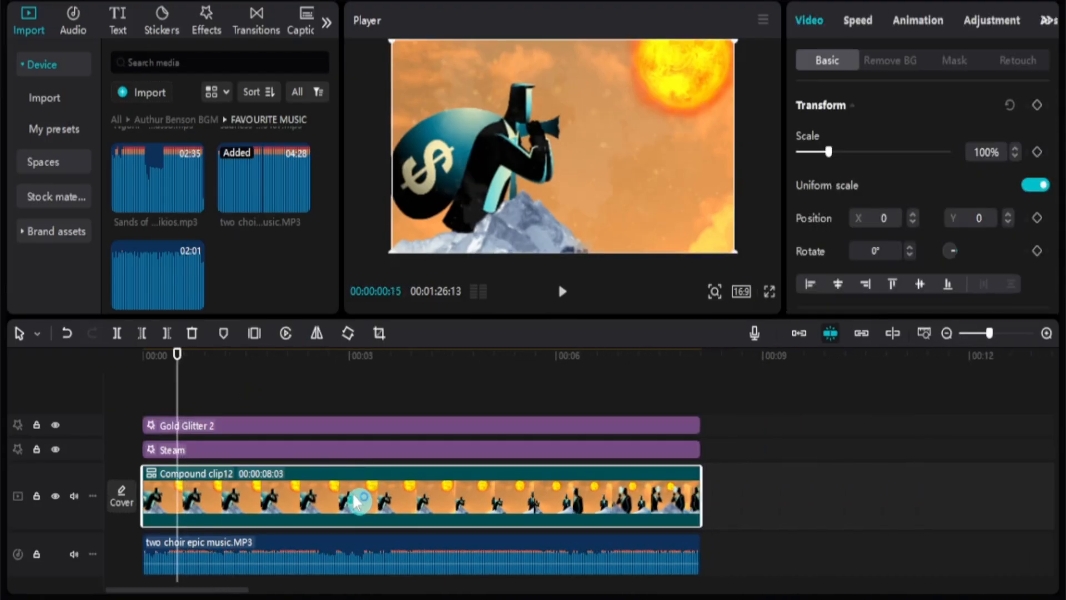
left_click_drag(738, 484, 701, 496)
key("ctrl+v")
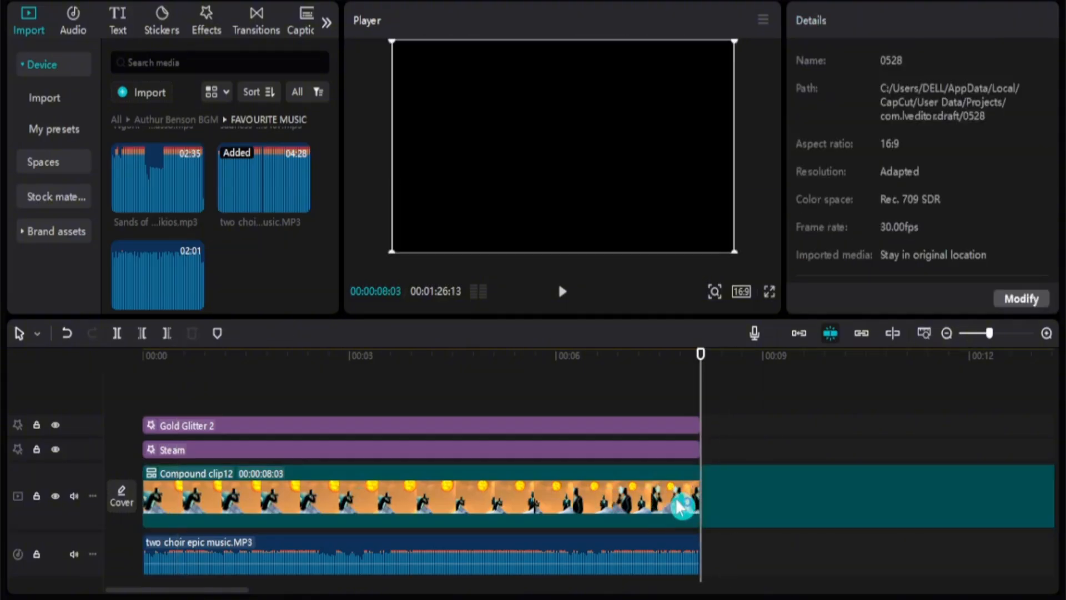
left_click(783, 493)
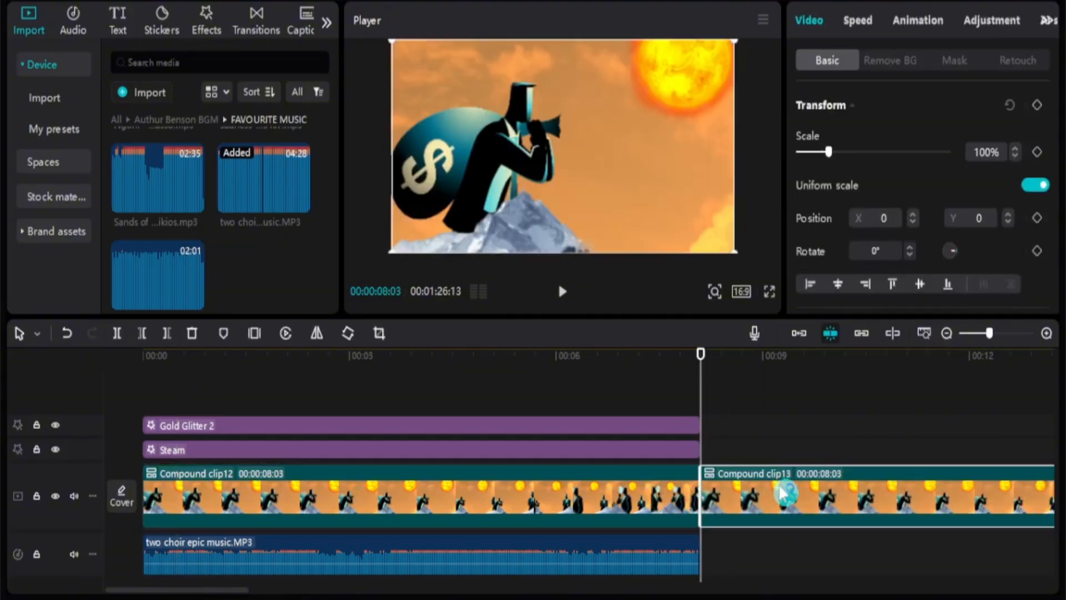
Copy the Gold Glitter 2 and Steam effects and paste them above the duplicated scene clip at 00:00:08:03.
left_click(333, 427, "ctrl")
left_click(341, 453, "ctrl")
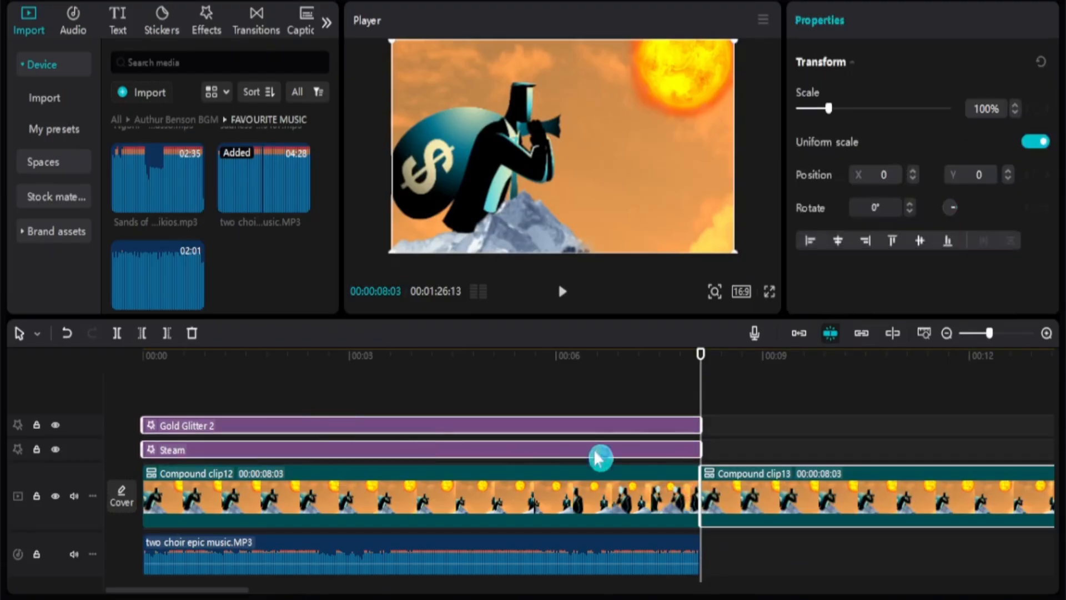
key("ctrl+v")
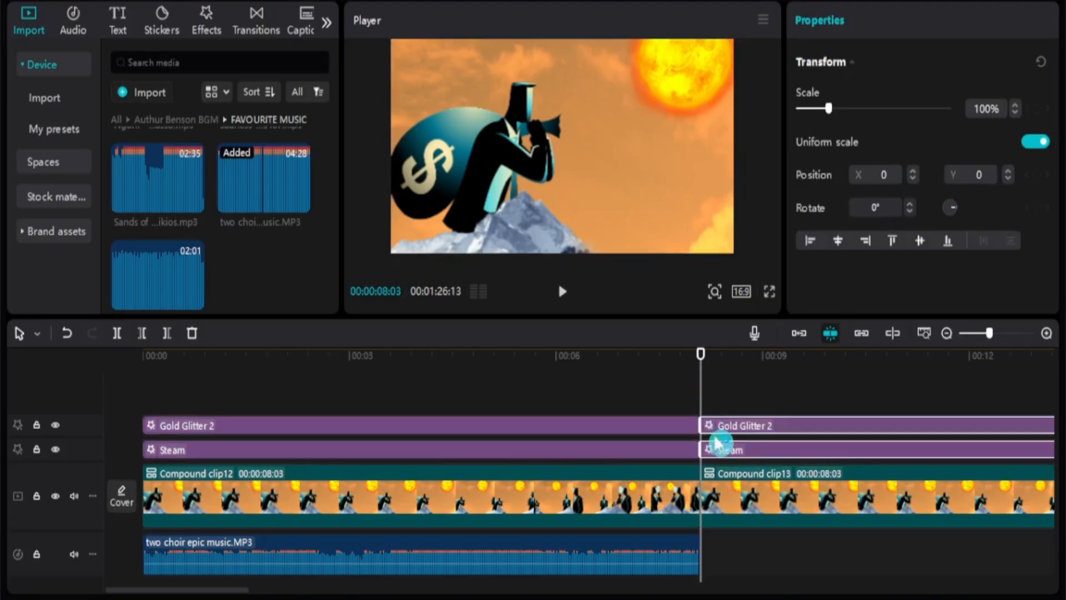
Reverse the playback of the duplicated scene clip, Compound clip13.
left_click(751, 489)
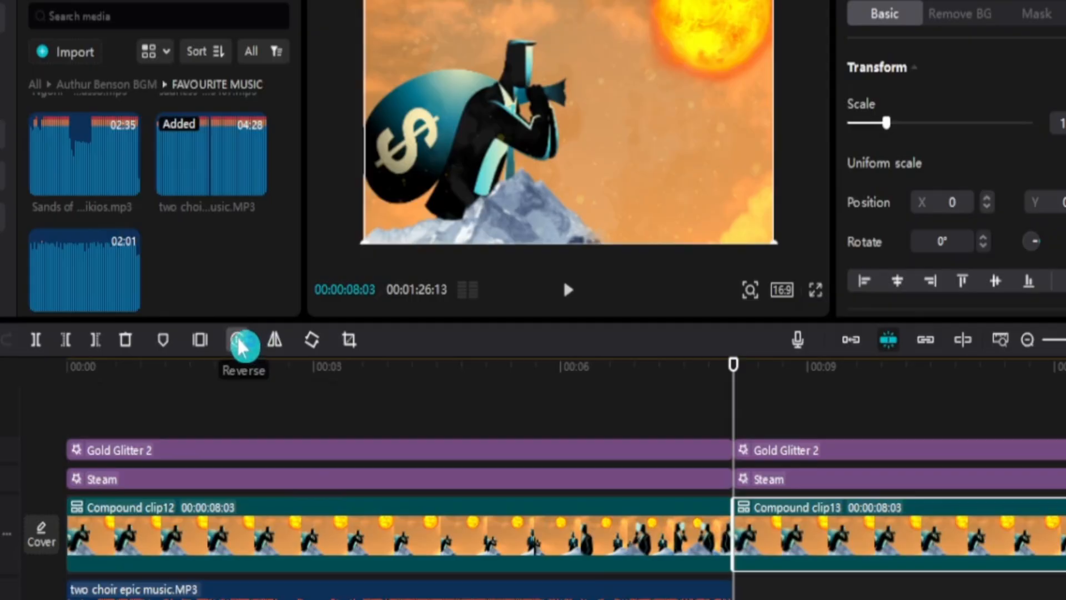
left_click(240, 347)
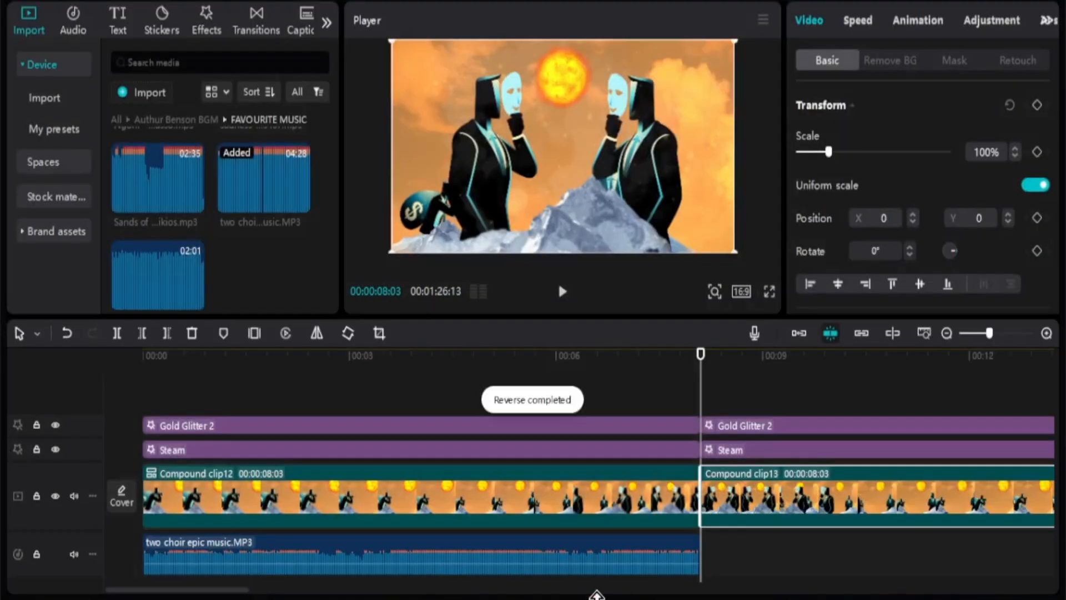
Select the two choir epic music.MP3 clip beneath the first scene clip.
left_click(543, 558)
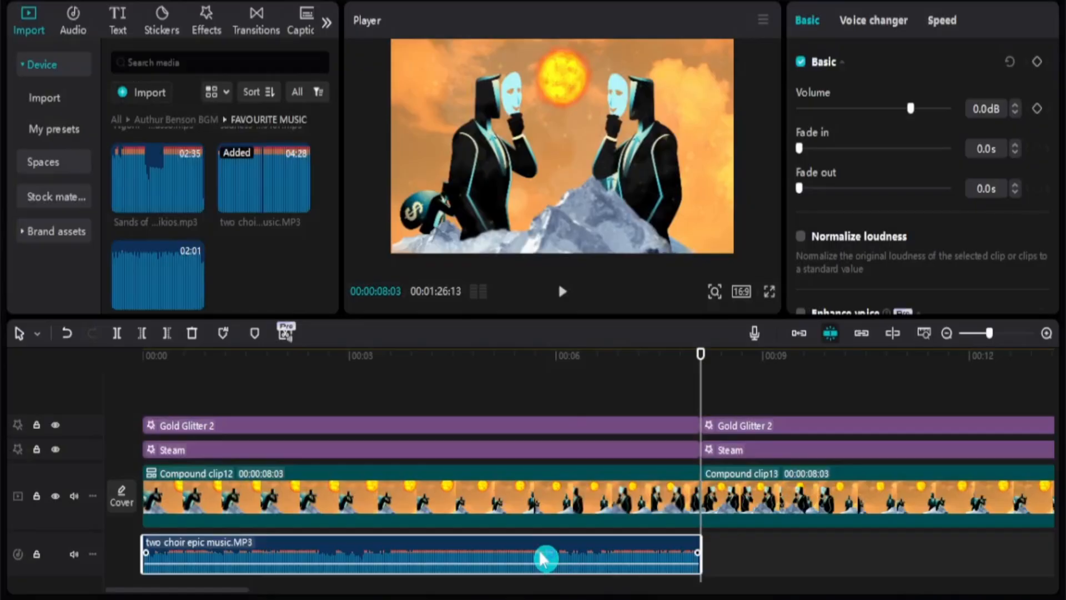